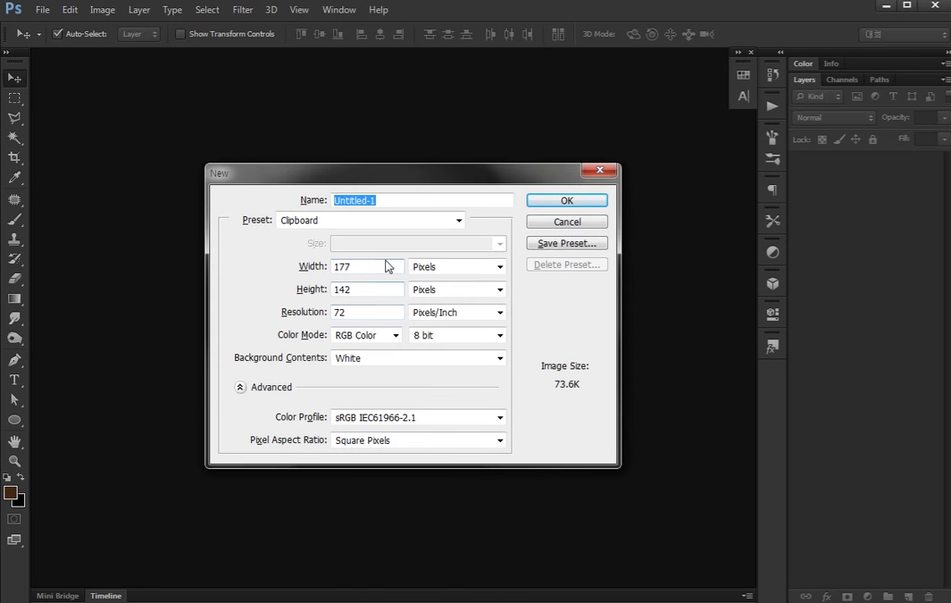
Create a new 600×600 px document named icon
key("BackSpace")
key("Tab")
key("Tab")
type("600")
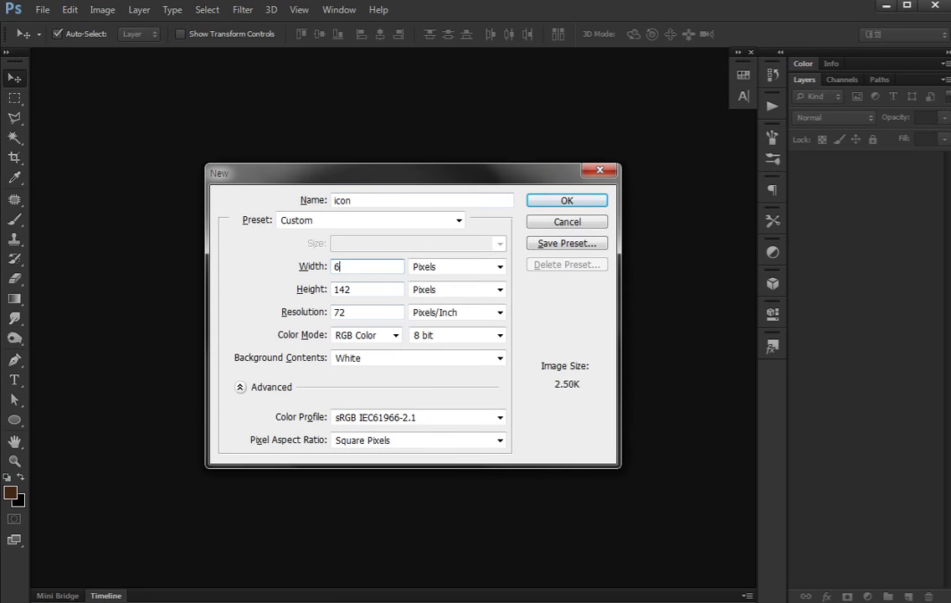
key("Tab")
key("Tab")
type("600")
key("Return")
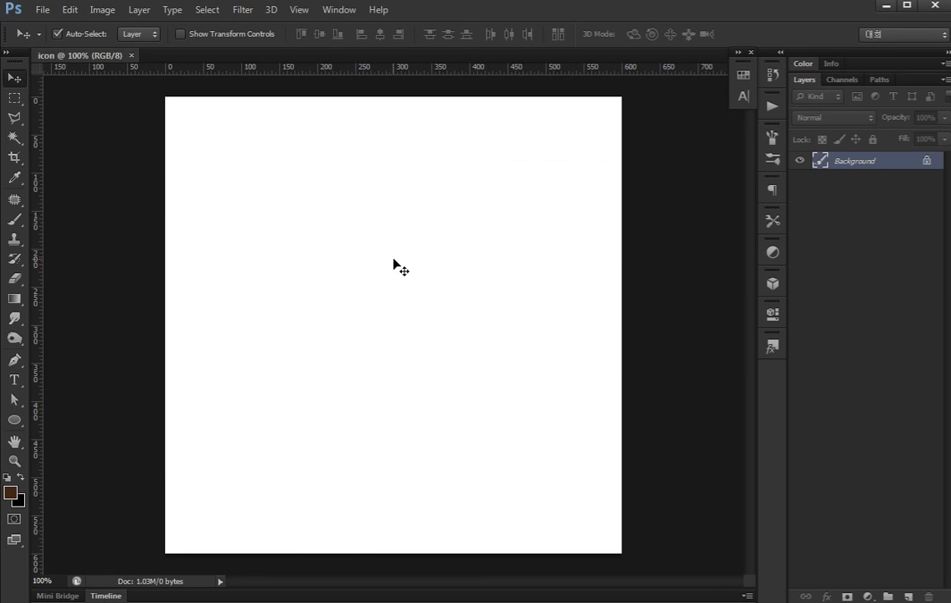
Darken the white background to dark grey with Hue/Saturation lightness about -81
key("ctrl+u")
left_click(670, 512)
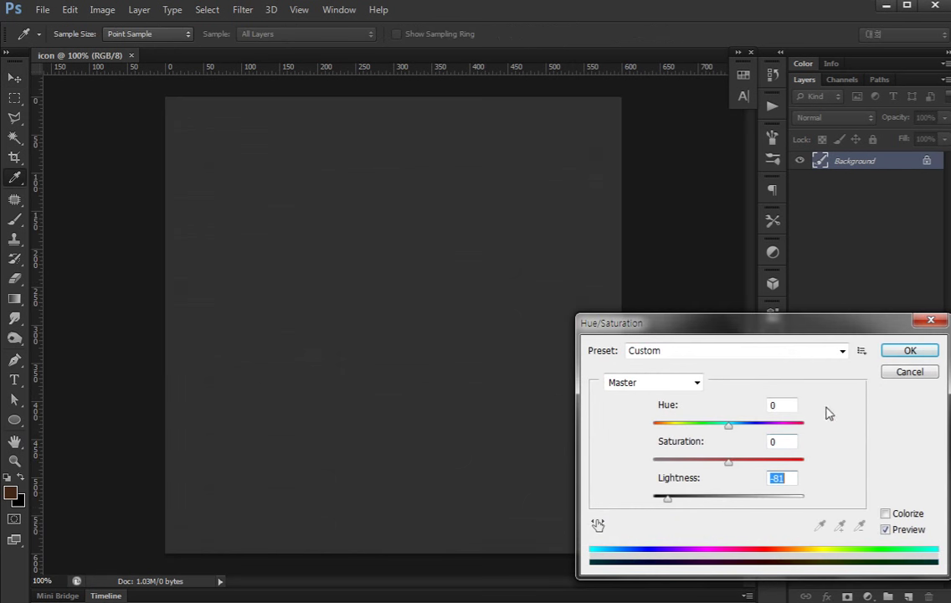
key("Return")
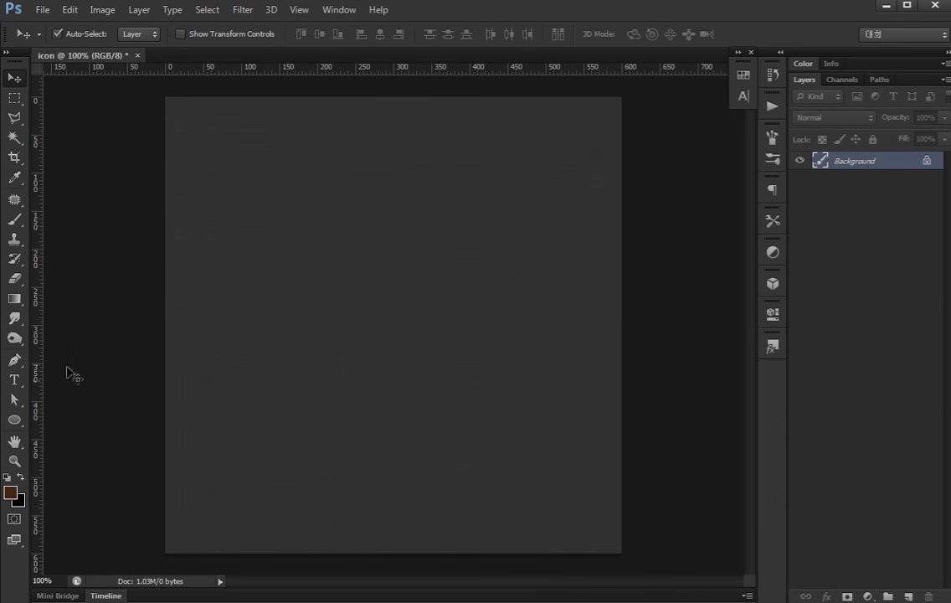
left_click(14, 420)
Draw a circle near the canvas centre and nudge it slightly right
left_click_drag(255, 206, 480, 433)
key("v")
left_click_drag(390, 340, 414, 341)
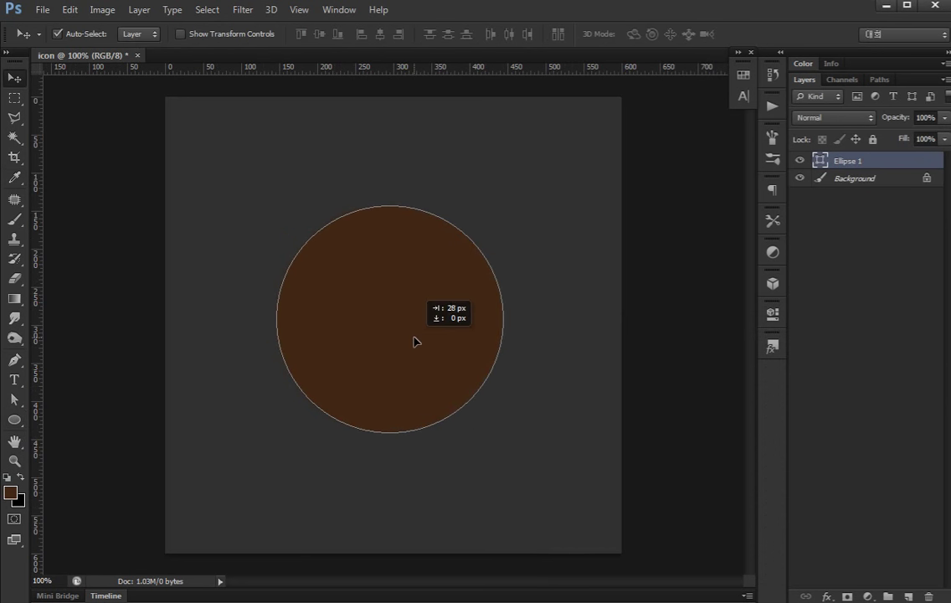
Add a Gradient Overlay to the circle and make its left stop dark brown
double_click(815, 166)
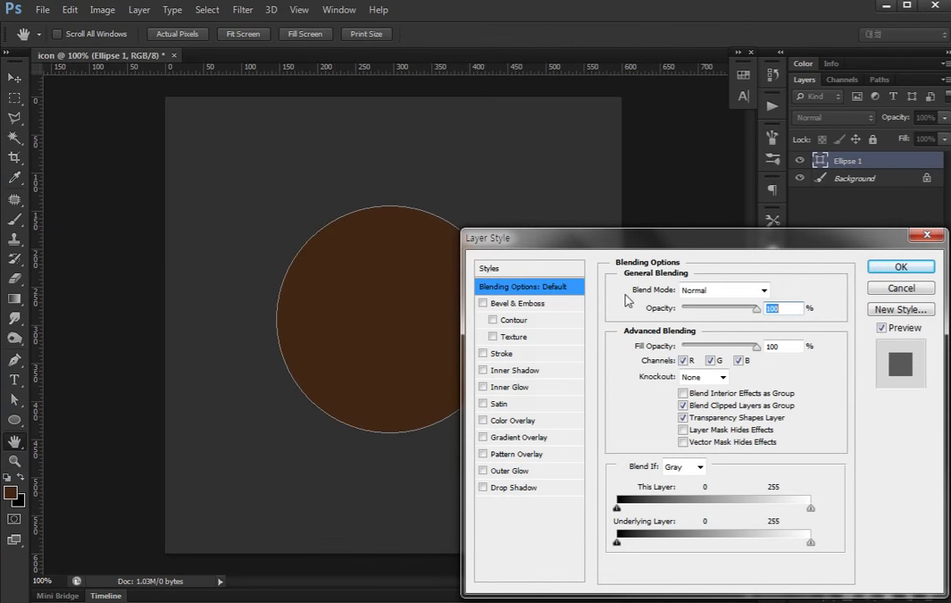
left_click(514, 437)
left_click(695, 324)
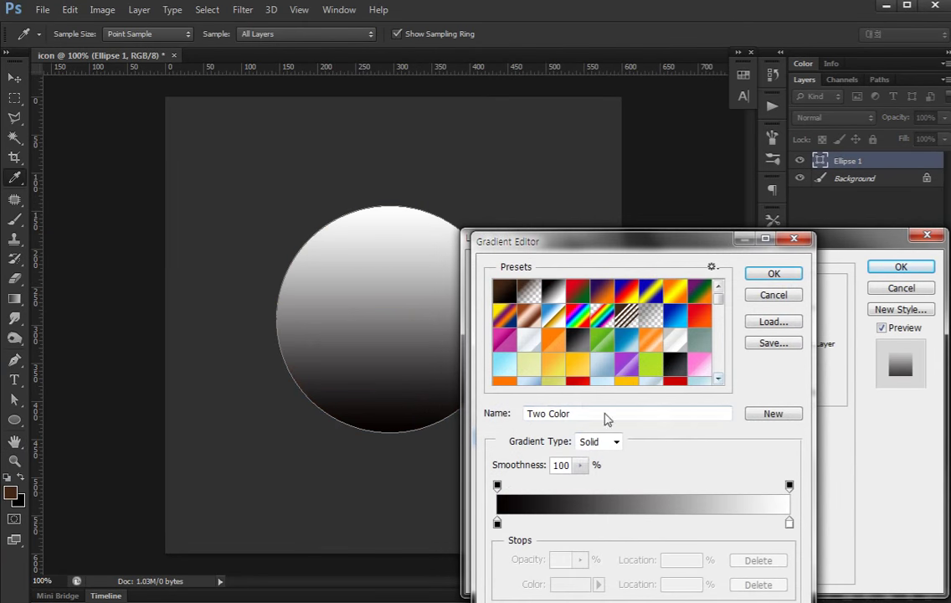
left_click(497, 523)
left_click(571, 584)
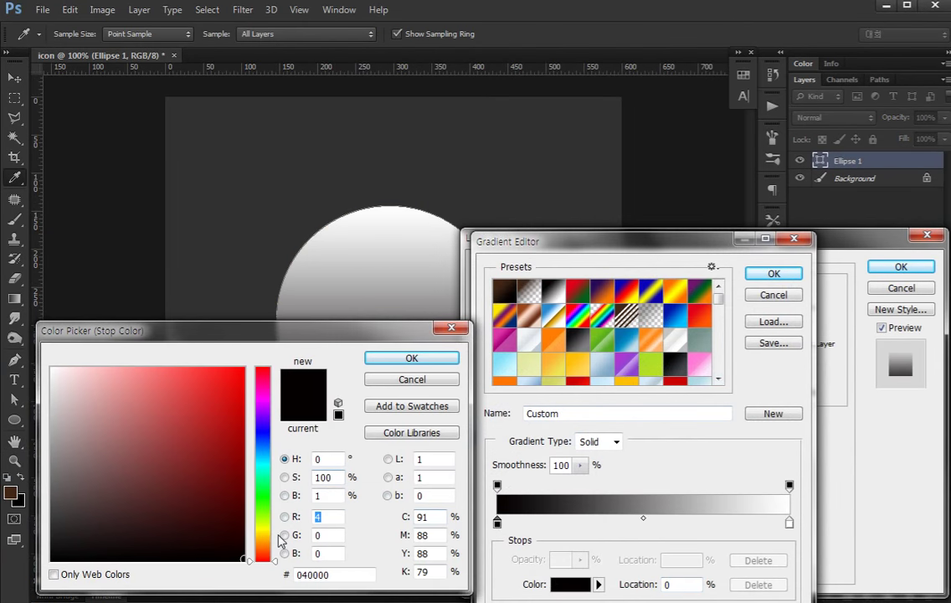
left_click(262, 541)
left_click(217, 511)
key("Tab")
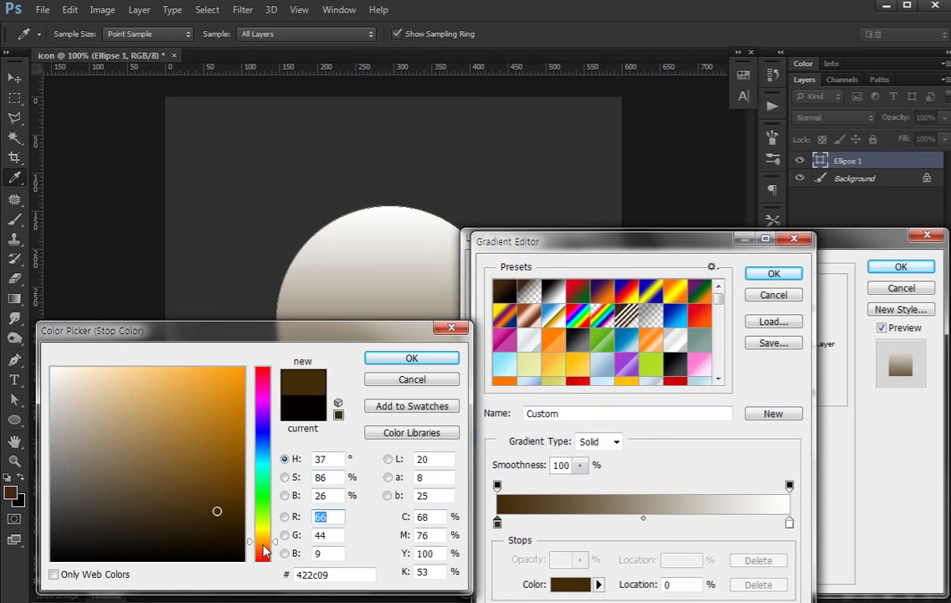
type("39")
left_click(431, 360)
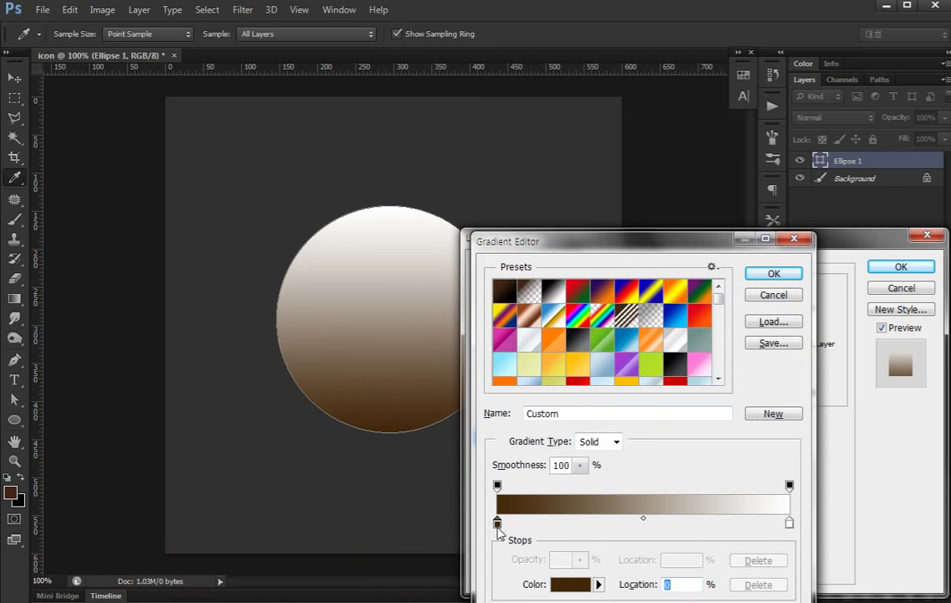
Replace the white end stop with a lighter brown middle stop at about 62%
left_click(675, 524)
left_click_drag(789, 524, 789, 578)
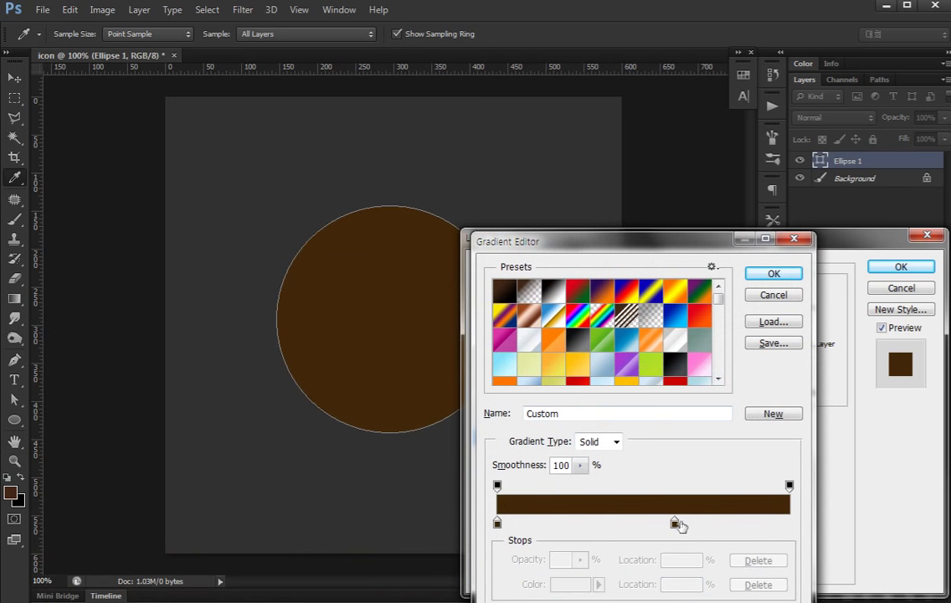
mouse_move(678, 525)
left_mouse_down()
mouse_move(748, 528)
mouse_move(682, 530)
left_mouse_up()
double_click(677, 526)
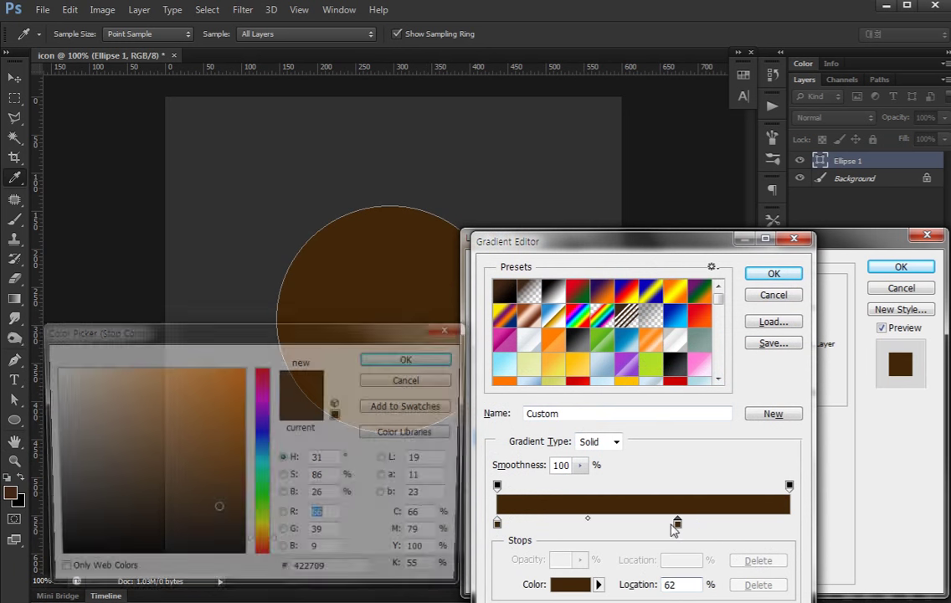
left_click_drag(220, 505, 202, 495)
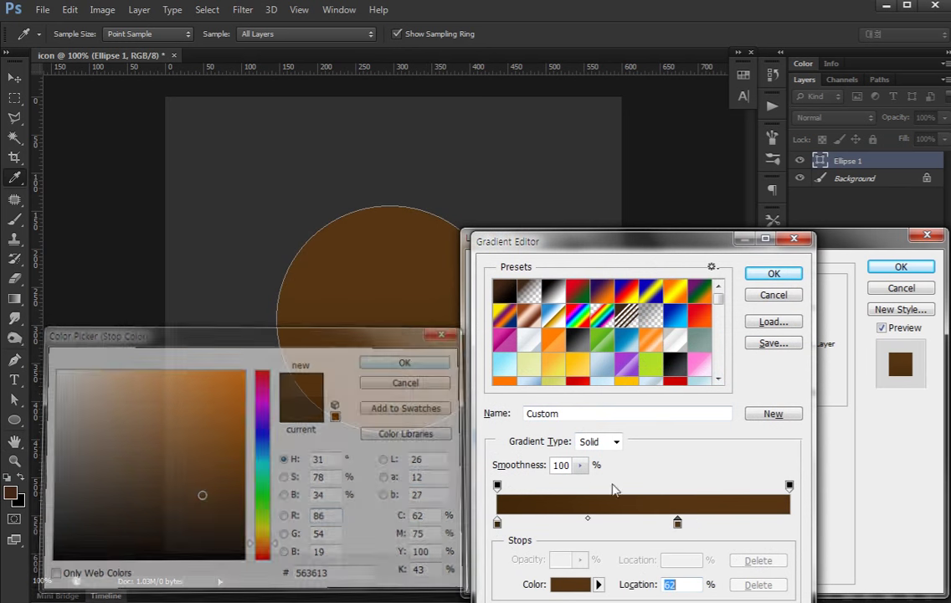
Add a light brown end stop, move the middle stop to 45%, and accept the gradient
left_click(751, 523)
left_click_drag(754, 524, 790, 525)
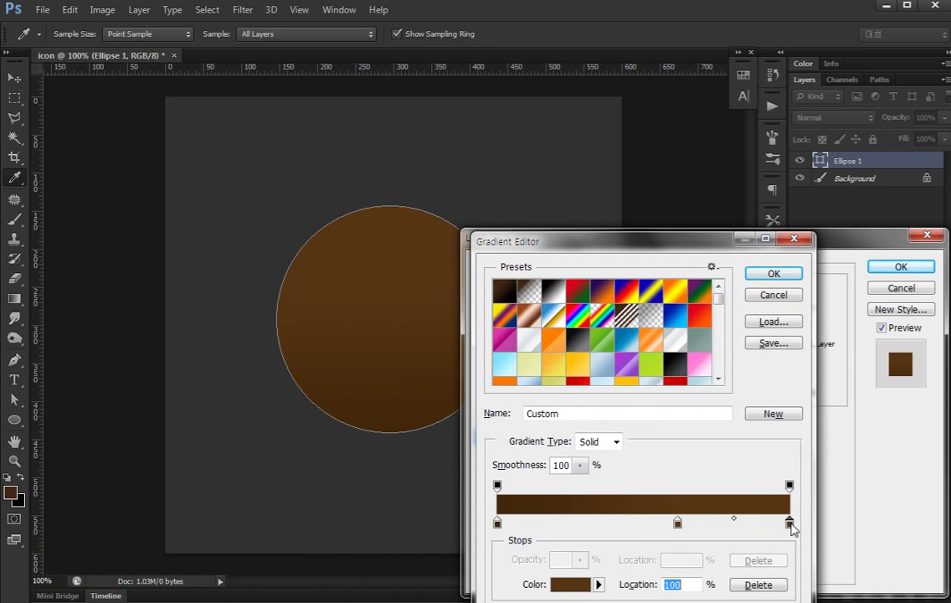
double_click(790, 524)
left_click(190, 484)
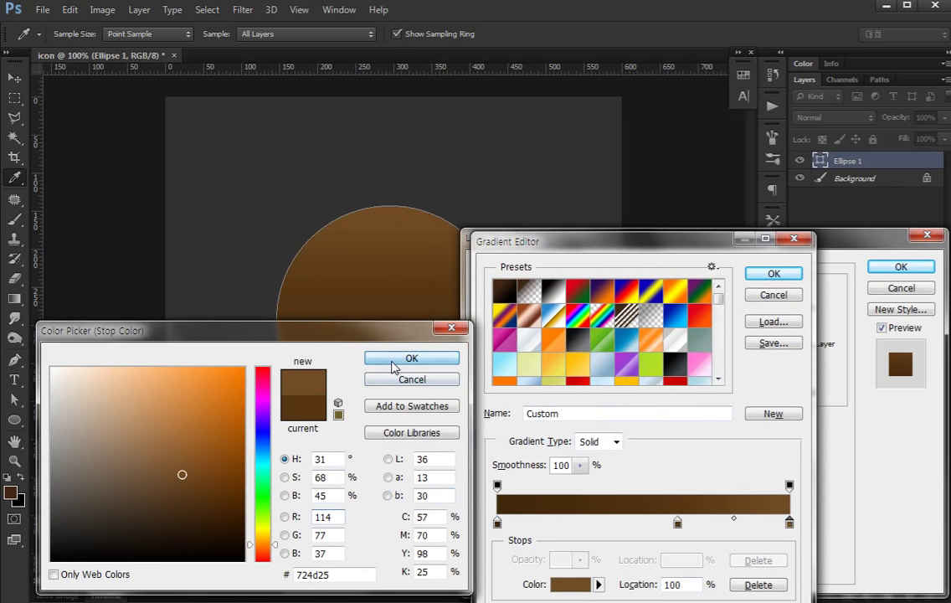
left_click(394, 359)
left_click_drag(679, 525, 632, 527)
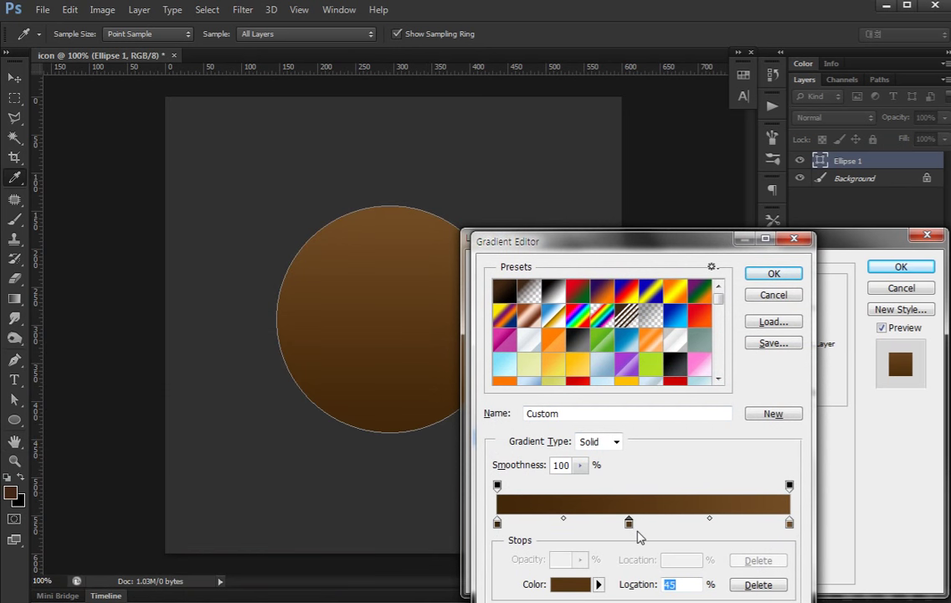
left_click(777, 273)
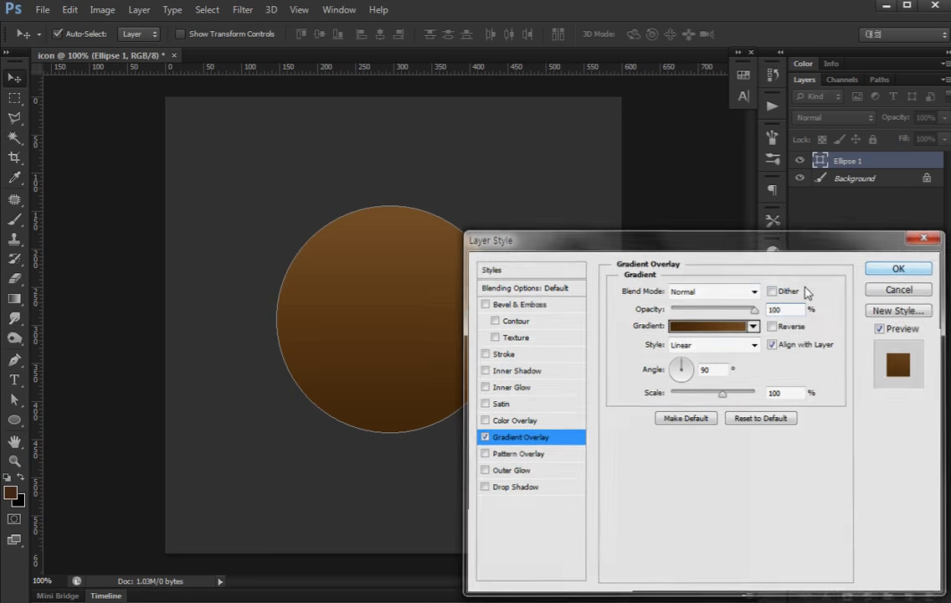
Apply the gradient, then duplicate the circle and scale the copy to 80%
key("Return")
key("ctrl+j")
key("ctrl+t")
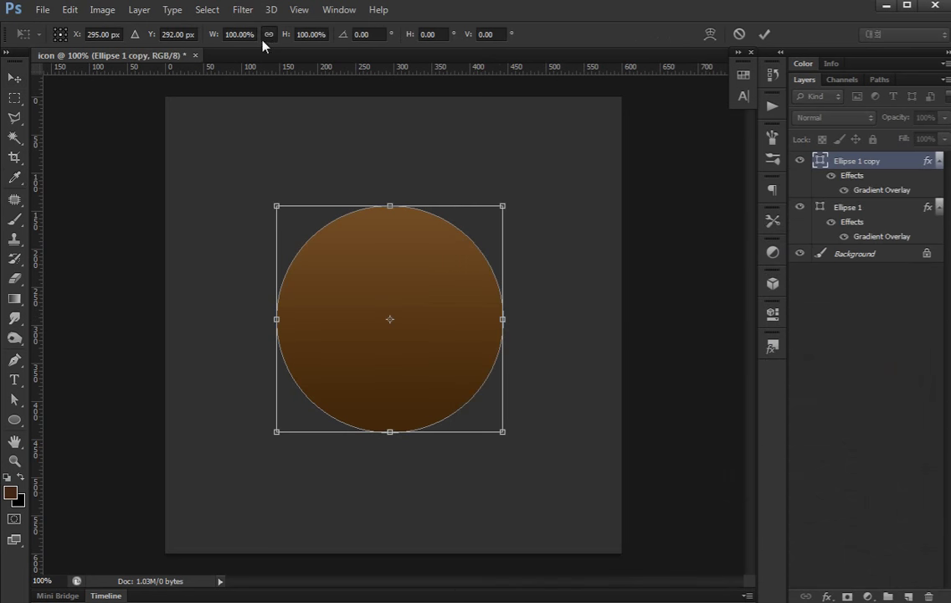
left_click(249, 34)
type("80")
key("Return")
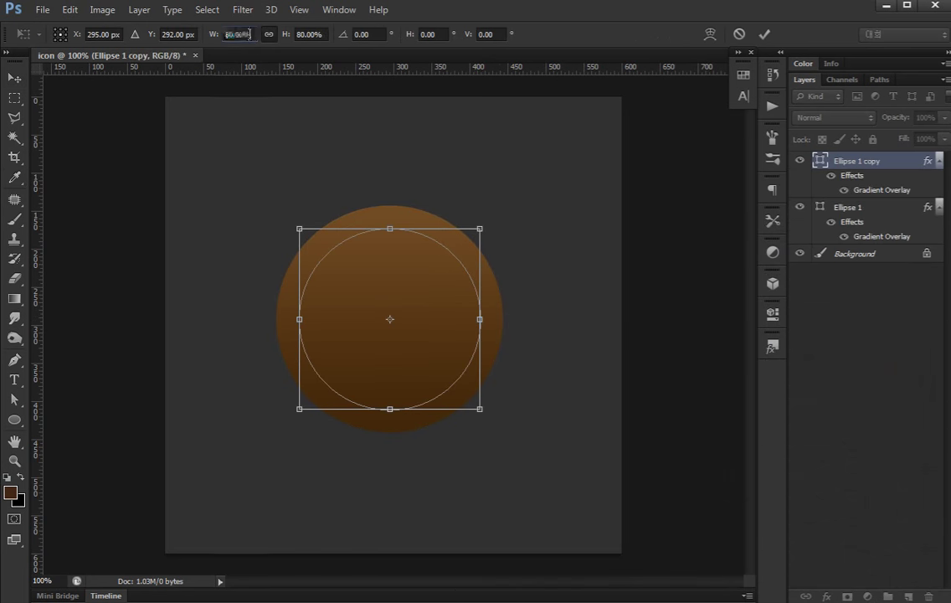
key("Return")
key("v")
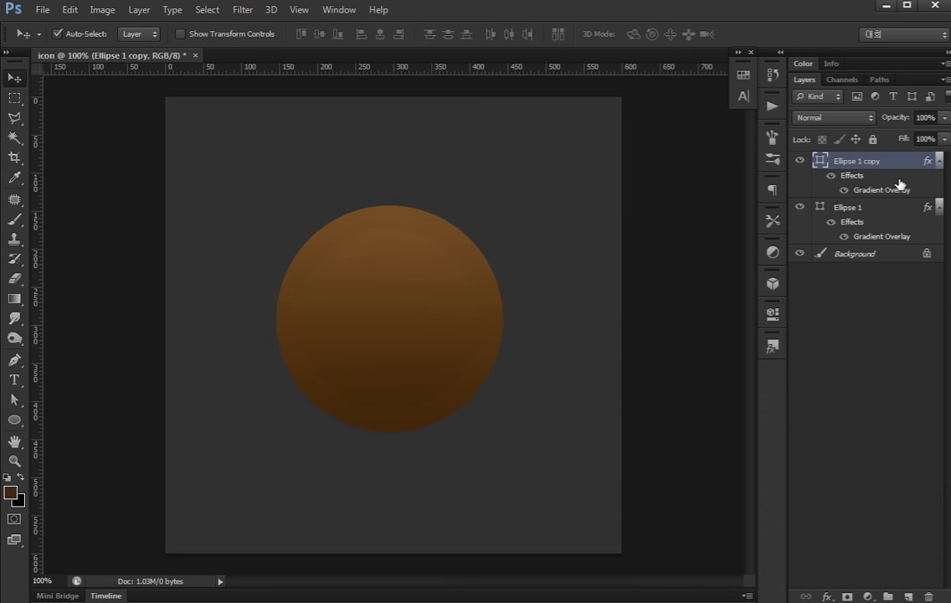
Give the copy a sharp-edged Inner Shadow ring at a 90° angle
double_click(898, 178)
left_click(483, 371)
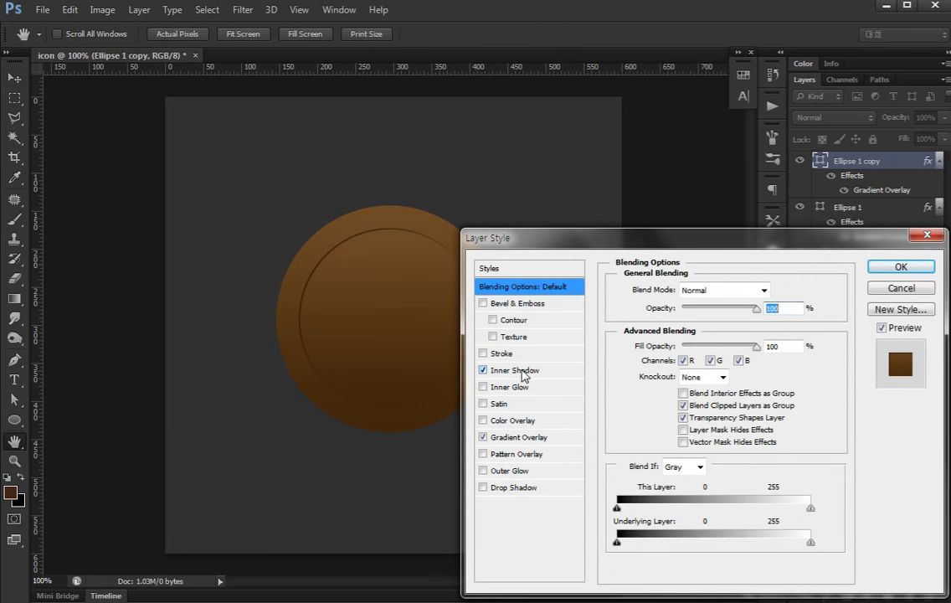
left_click(517, 372)
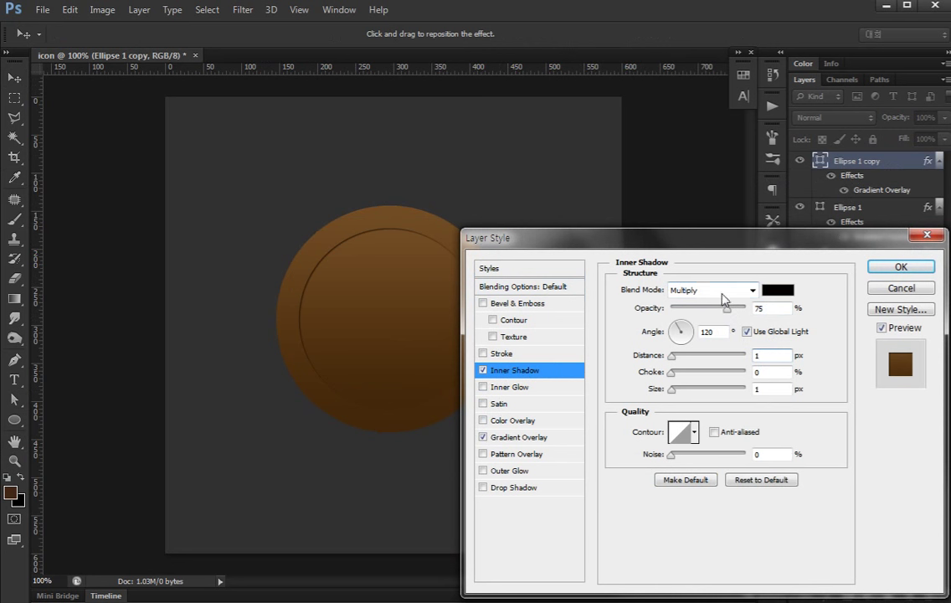
key("Up")
key("Up")
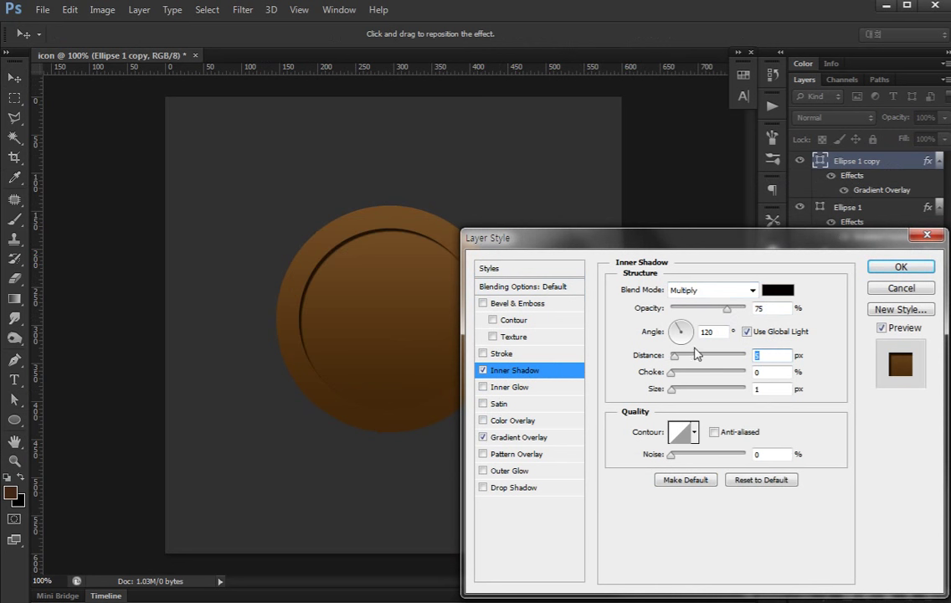
left_click(746, 331)
type("90")
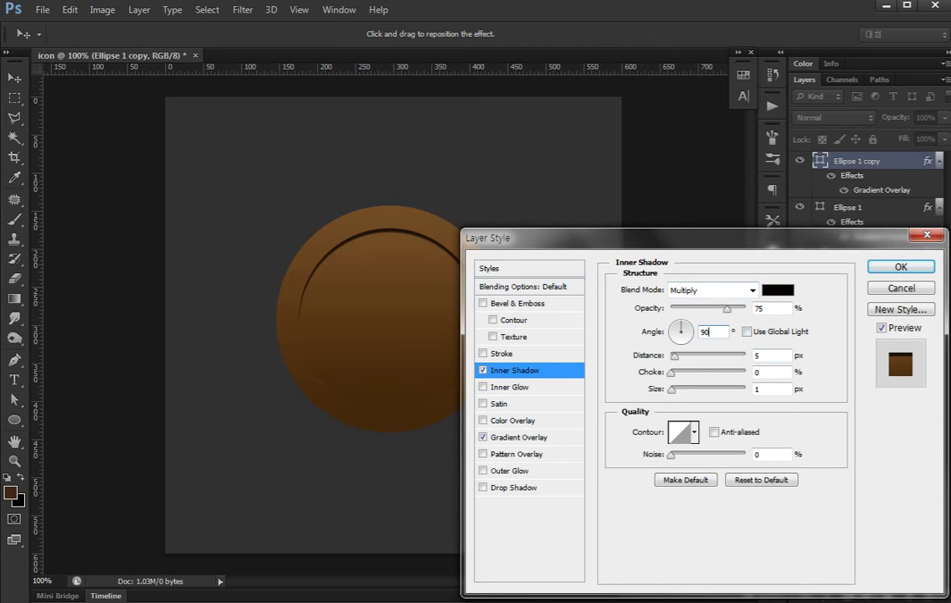
double_click(770, 388)
left_click_drag(672, 375, 825, 378)
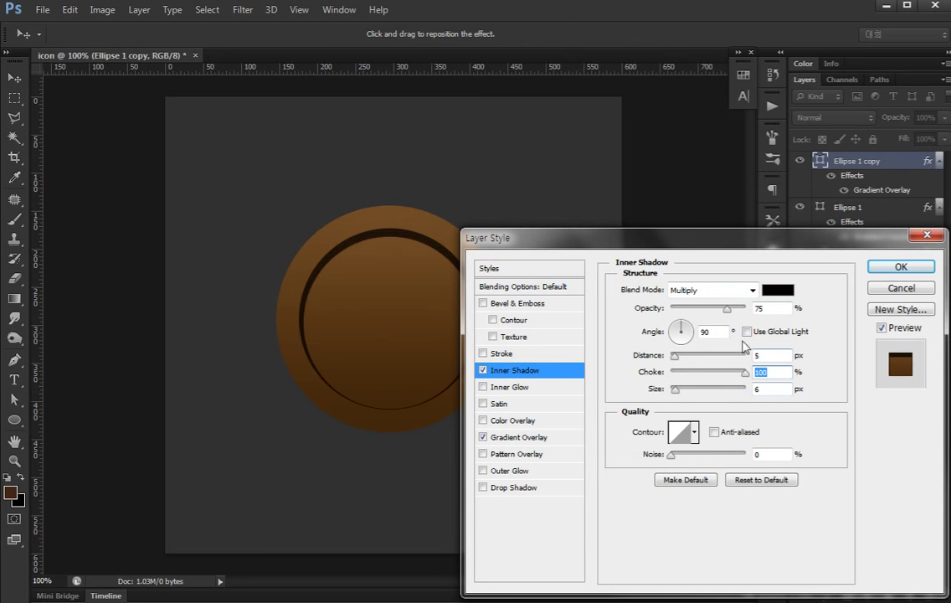
Set the inner shadow to dark brown, opacity 41, size 7, and apply it
left_click_drag(721, 315, 701, 309)
left_click(778, 290)
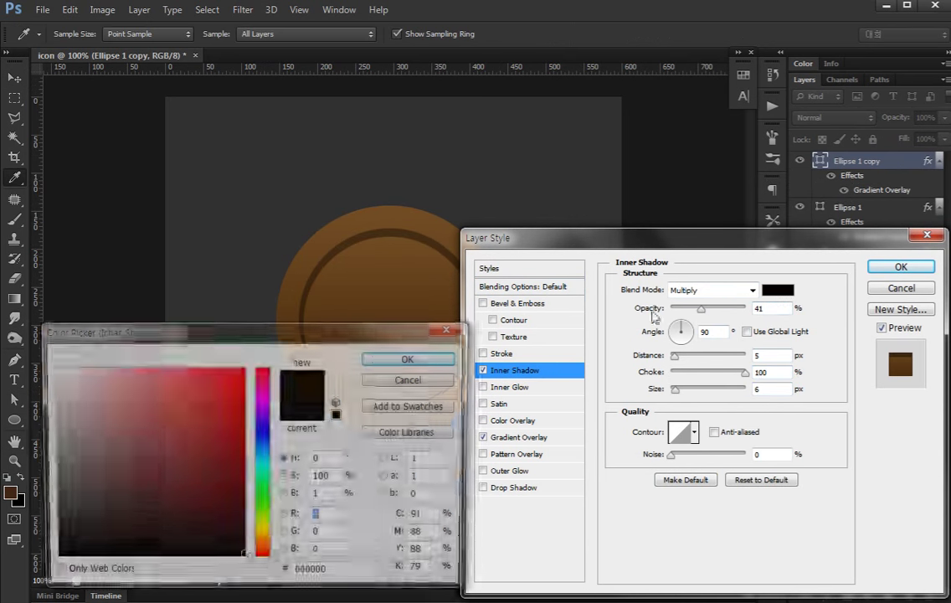
left_click(308, 265)
left_click(201, 509)
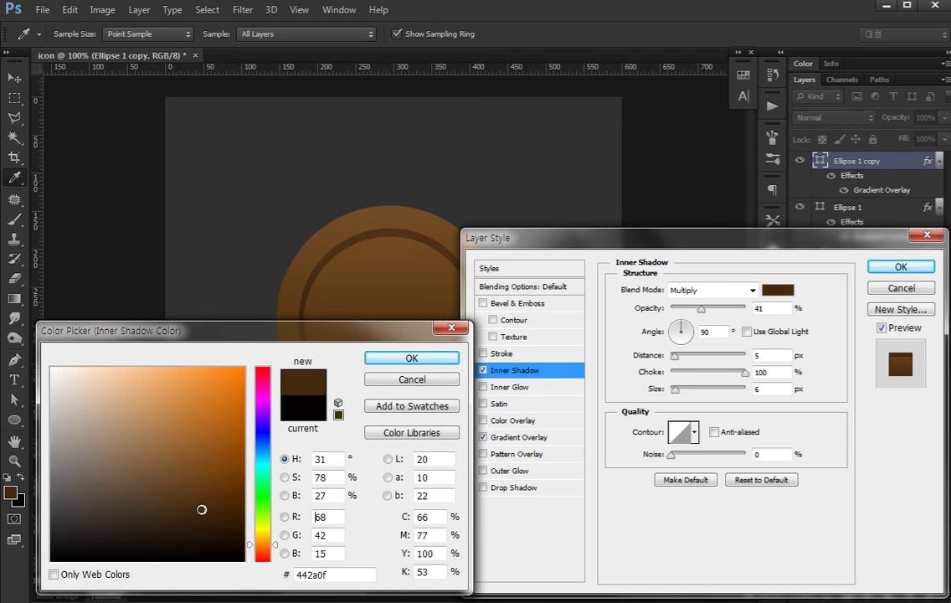
key("Return")
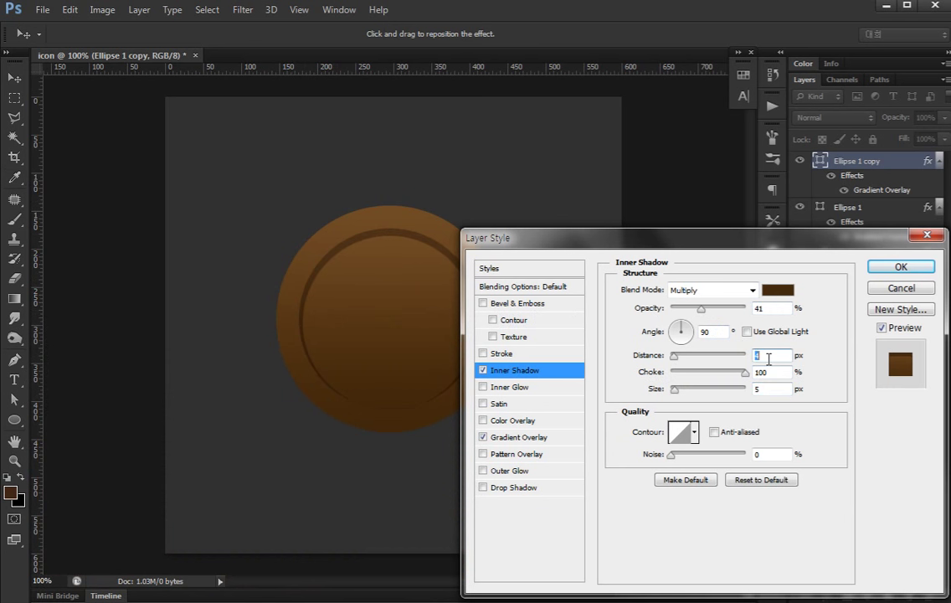
key("Up")
key("Up")
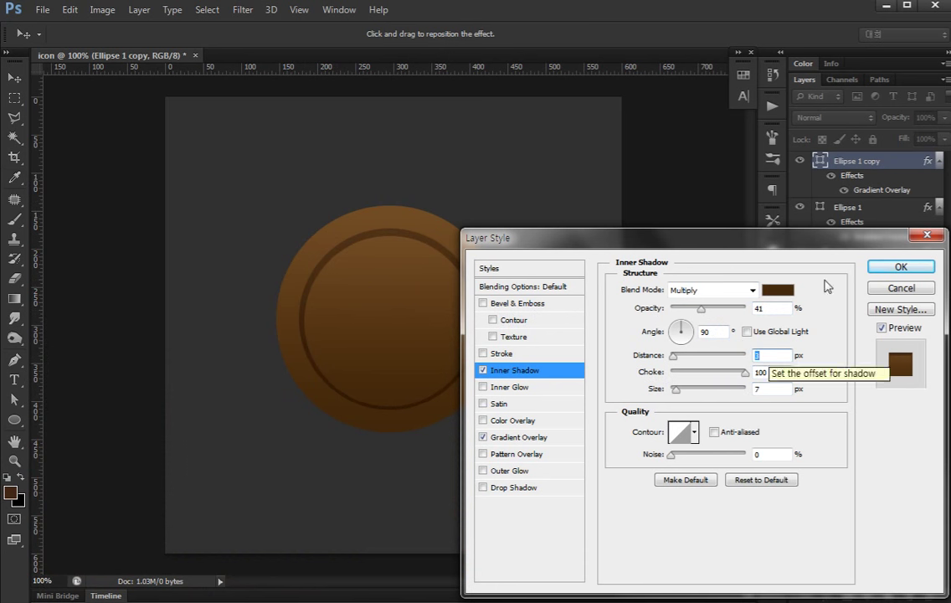
left_click(901, 267)
key("ctrl+plus")
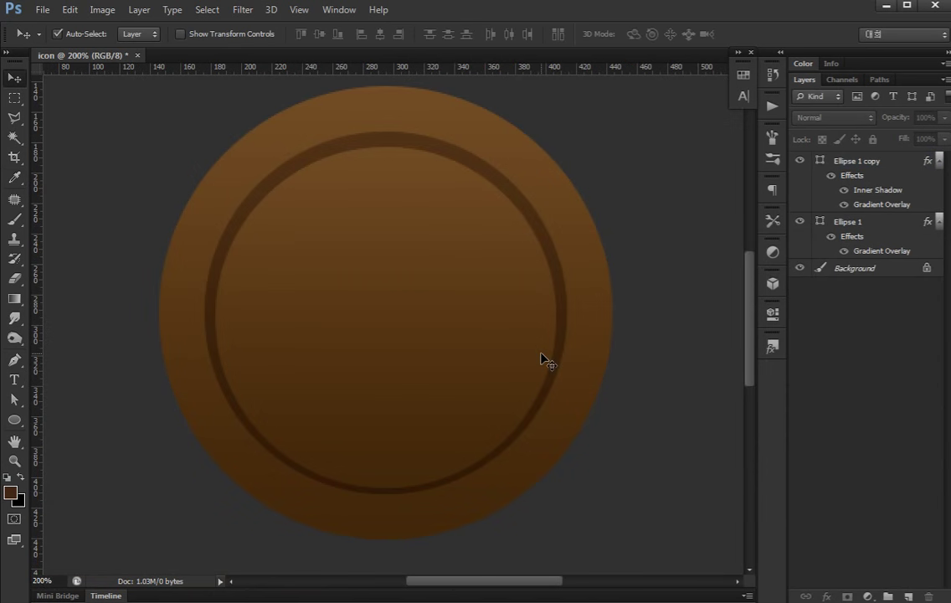
Darken the left and middle gradient stops on Ellipse 1 copy
left_click(440, 361)
double_click(897, 180)
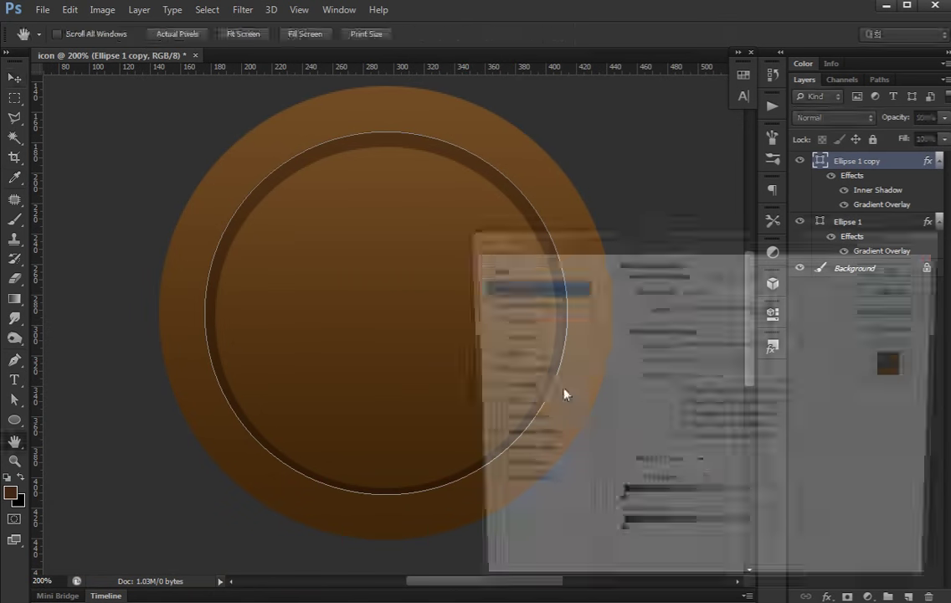
left_click(520, 438)
left_click(716, 326)
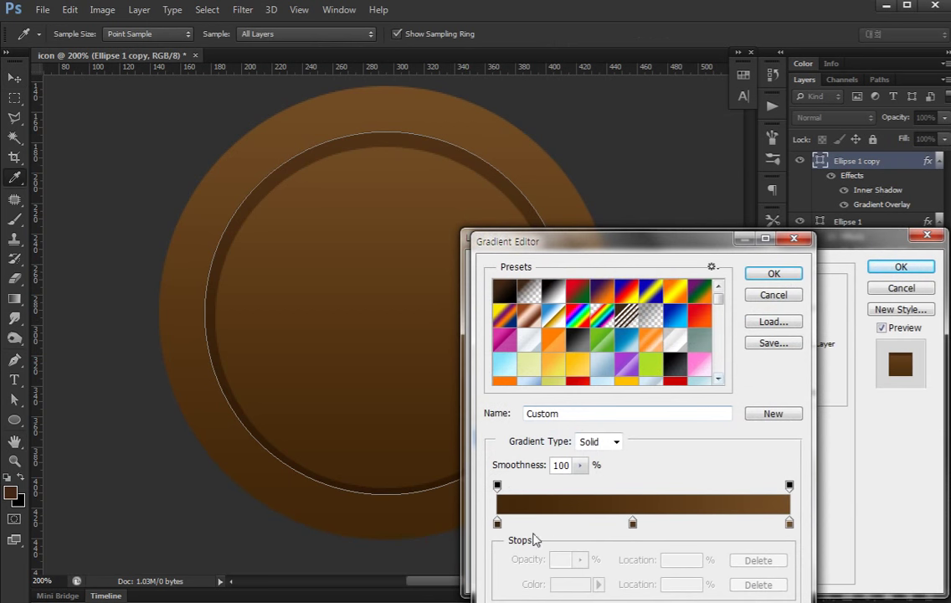
double_click(497, 522)
left_click(224, 523)
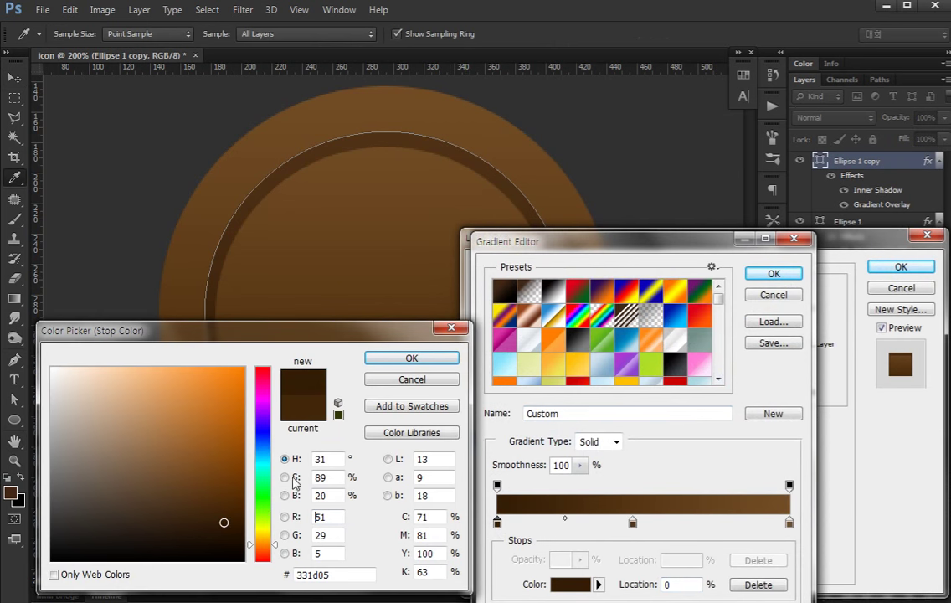
left_click(411, 358)
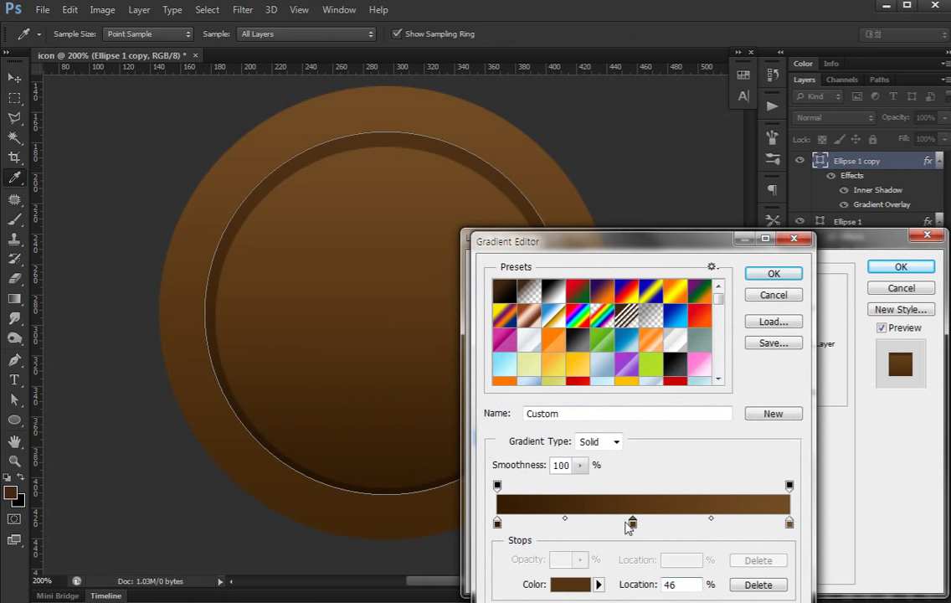
double_click(632, 523)
left_click(216, 516)
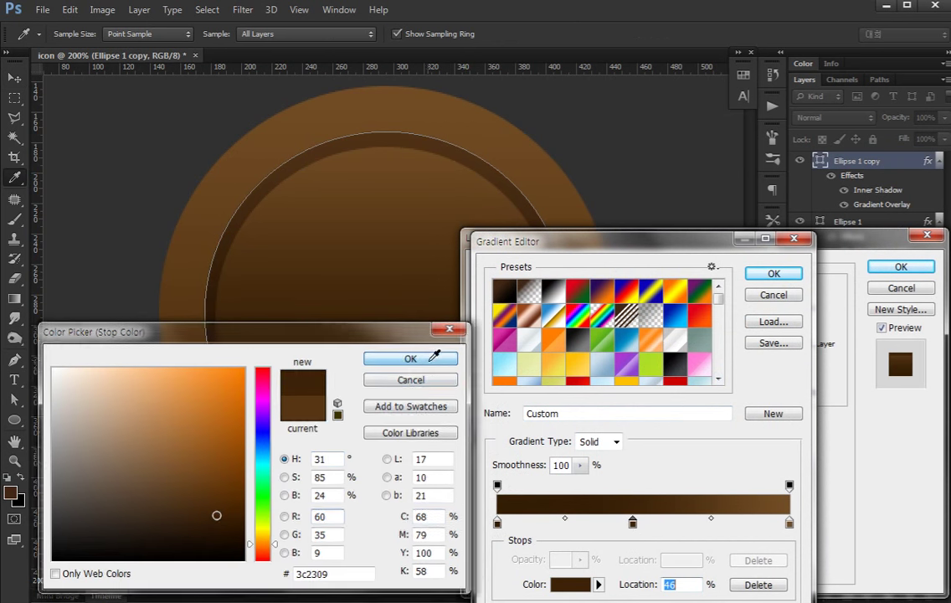
left_click(428, 361)
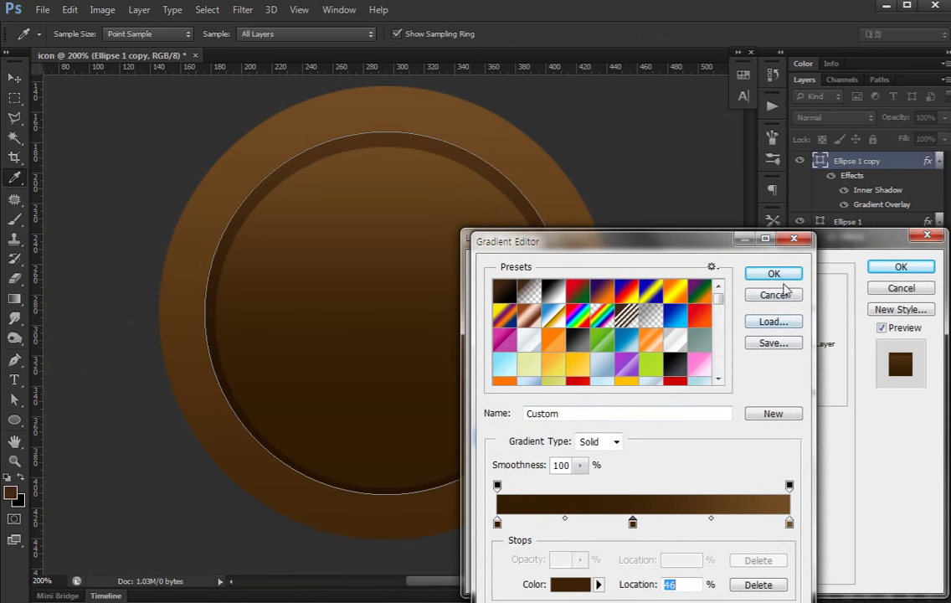
left_click(778, 276)
left_click(902, 266)
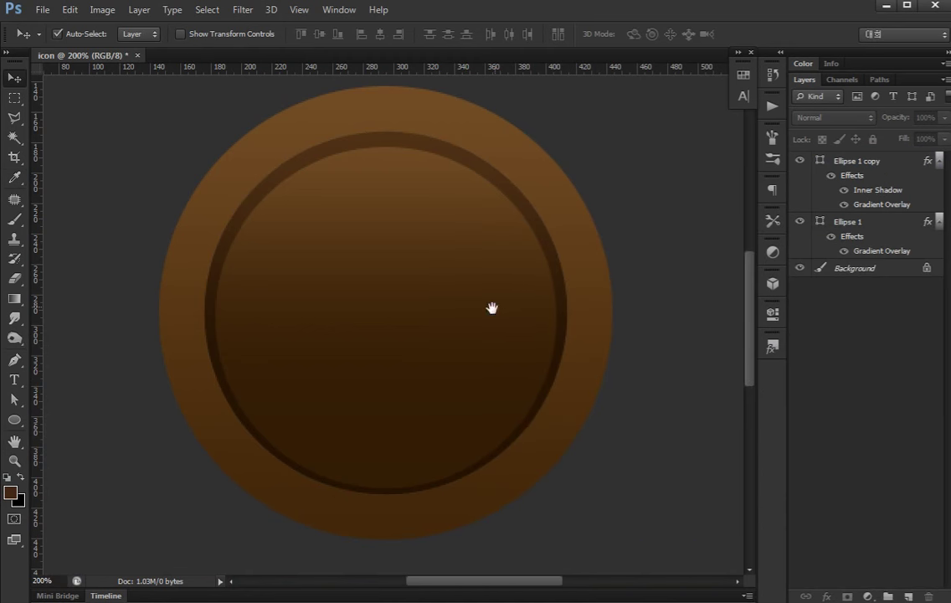
Brighten the left gradient stop of the outer Ellipse 1 layer slightly
left_click(382, 354)
scroll(257, 304, "up", 2)
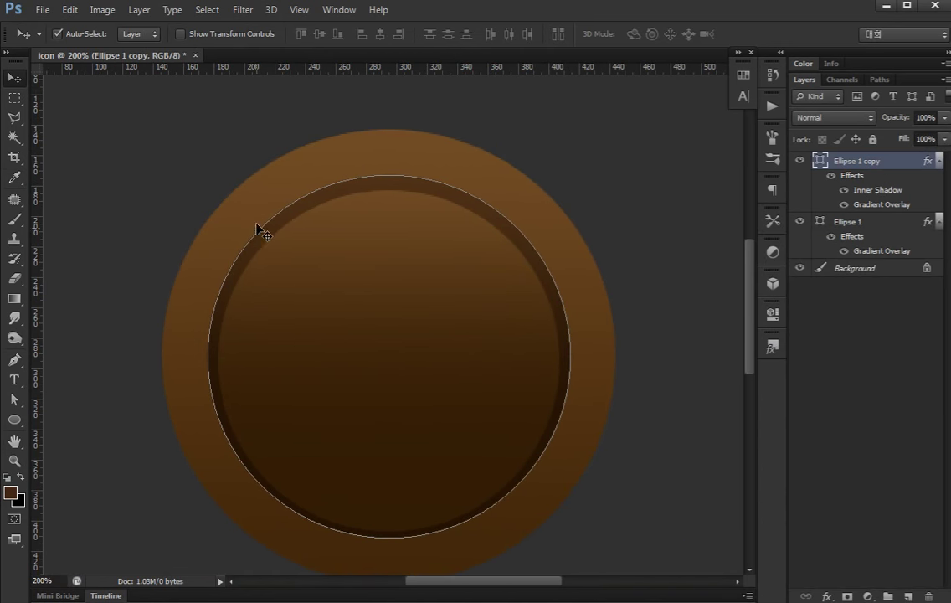
left_click(401, 151)
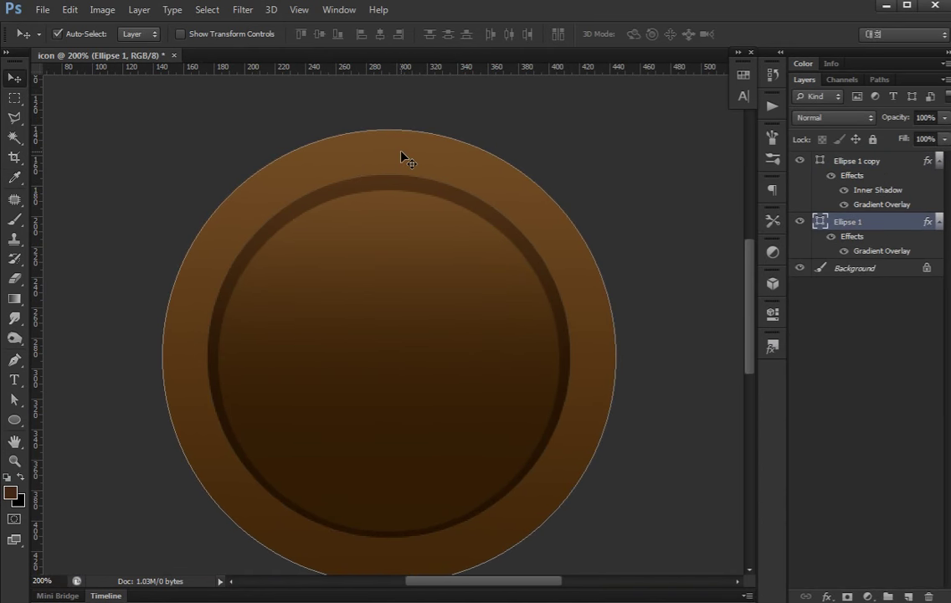
double_click(880, 224)
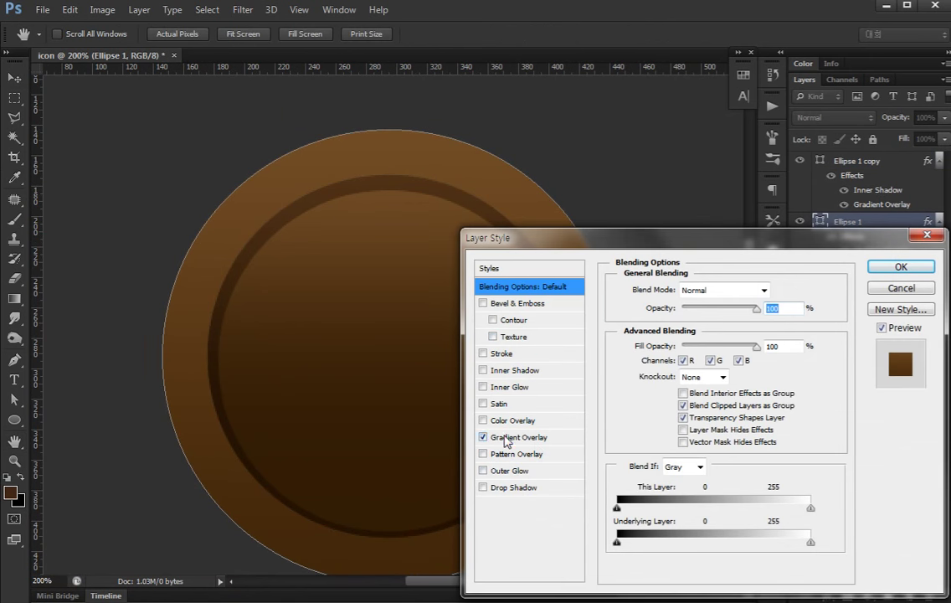
left_click(519, 437)
left_click(708, 325)
left_click(497, 523)
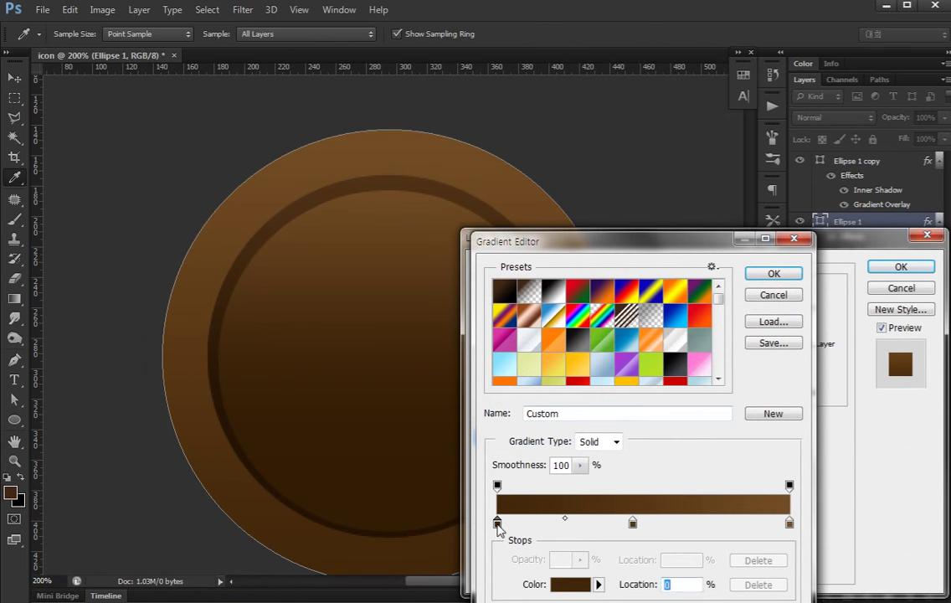
double_click(498, 523)
left_click_drag(217, 511, 206, 493)
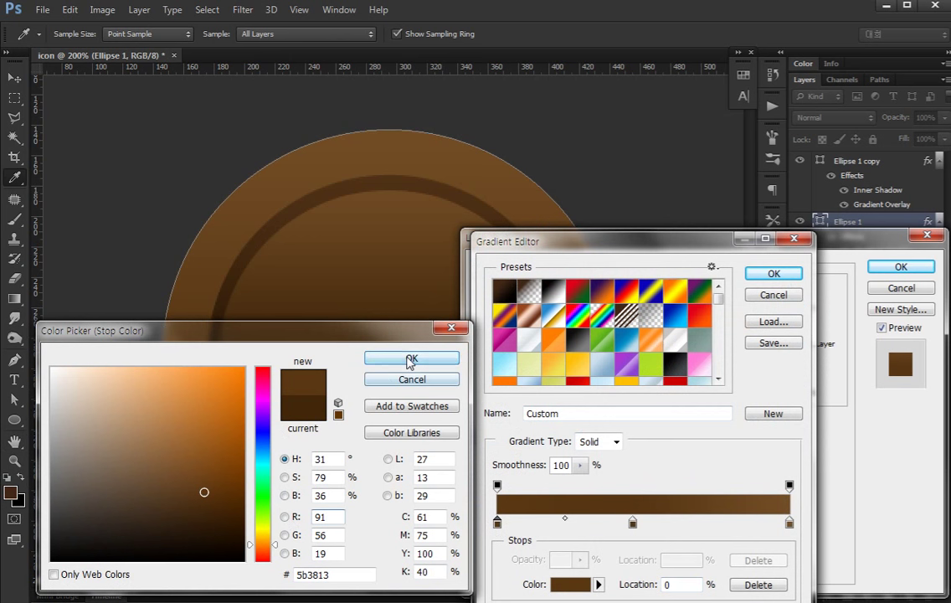
left_click(379, 358)
Lighten Ellipse 1's middle and right stops to tan browns and apply
double_click(633, 523)
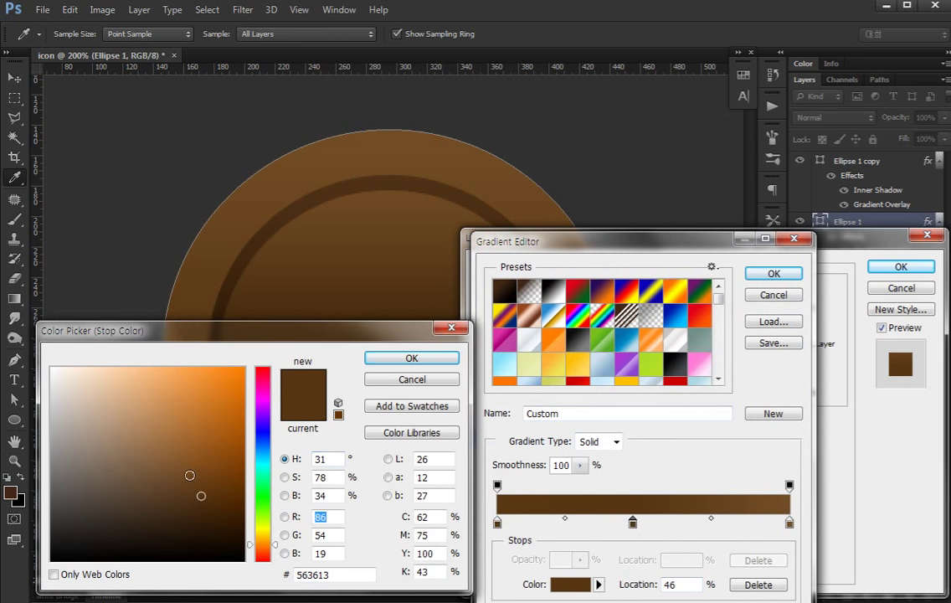
left_click(190, 475)
left_click(413, 360)
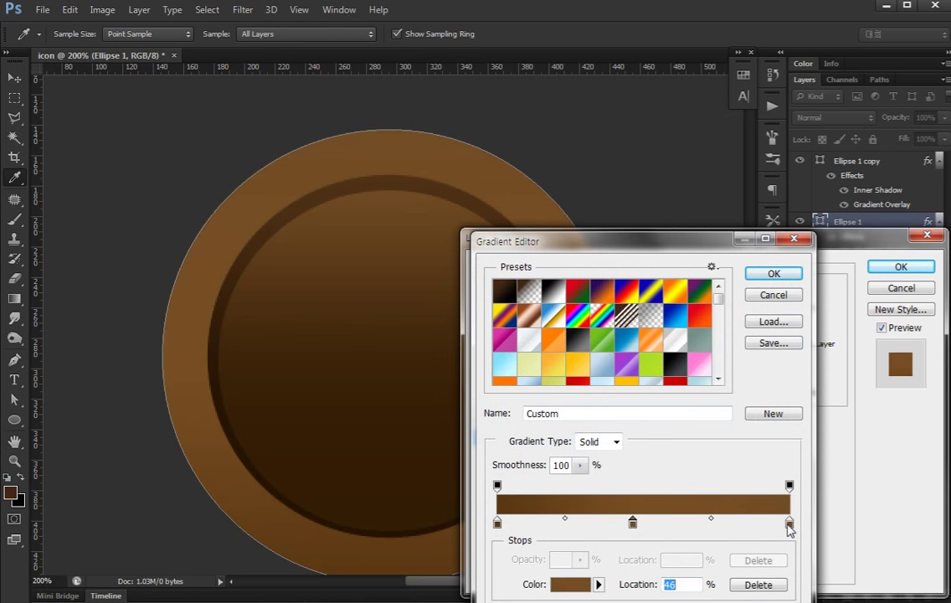
double_click(789, 523)
left_click(170, 457)
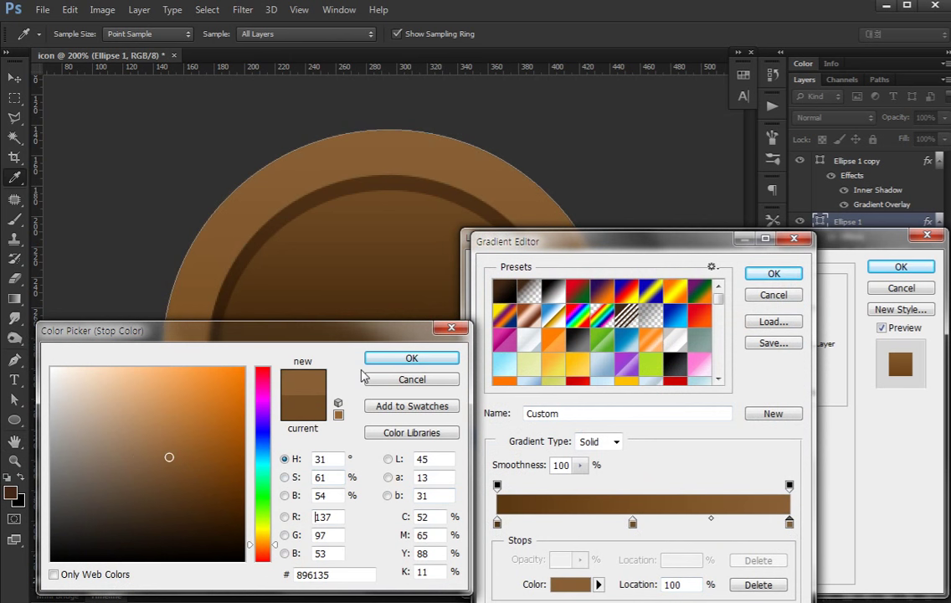
left_click(411, 358)
left_click(773, 275)
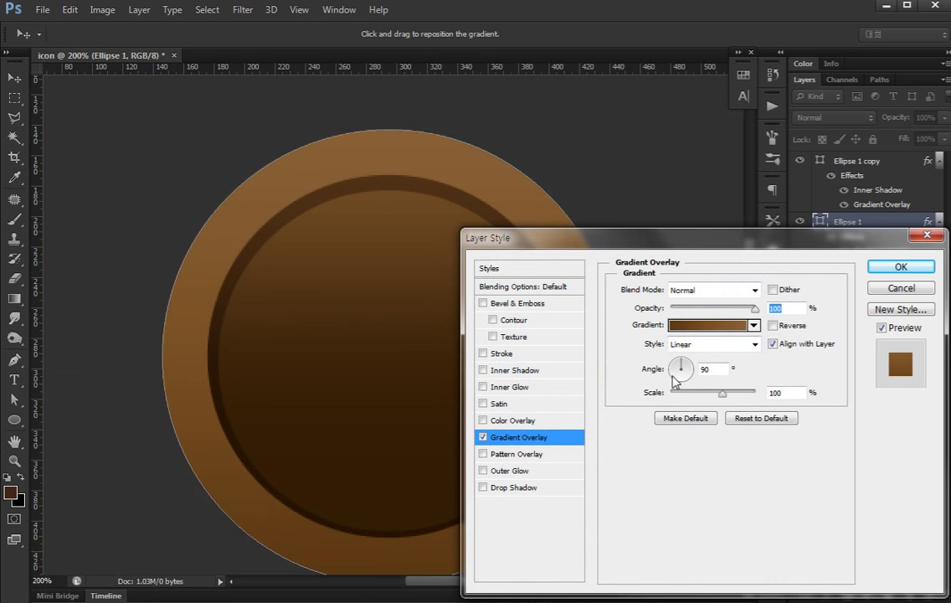
left_click(901, 266)
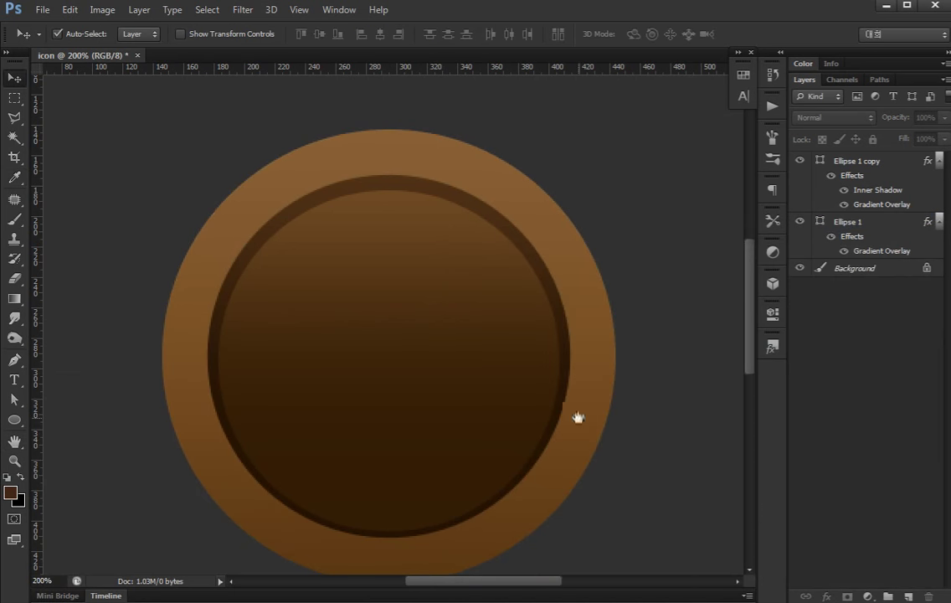
Add Bevel & Emboss to Ellipse 1 with depth 195, size 10, soften 6
left_click_drag(578, 417, 574, 381)
left_click(586, 335)
double_click(893, 251)
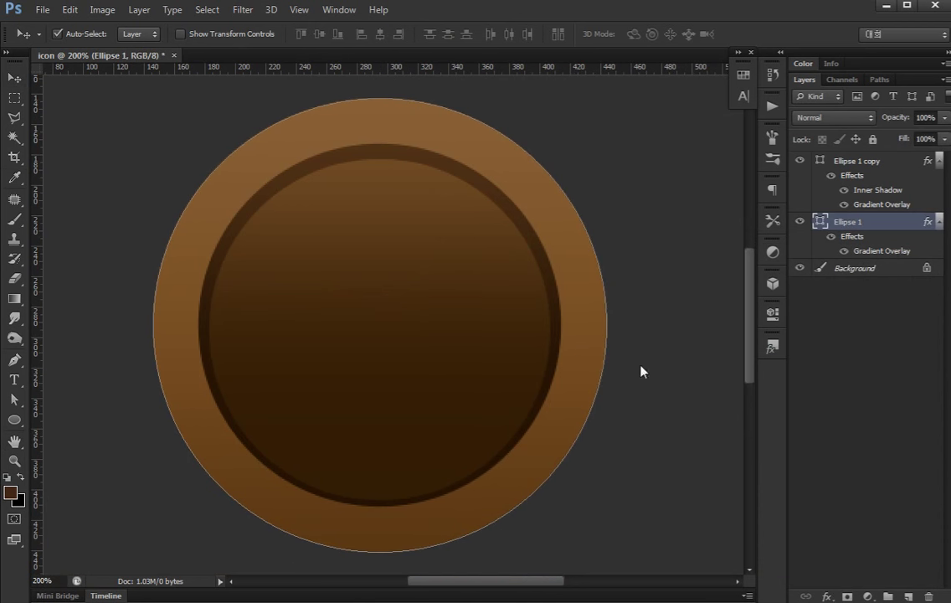
left_click(482, 303)
left_click(517, 303)
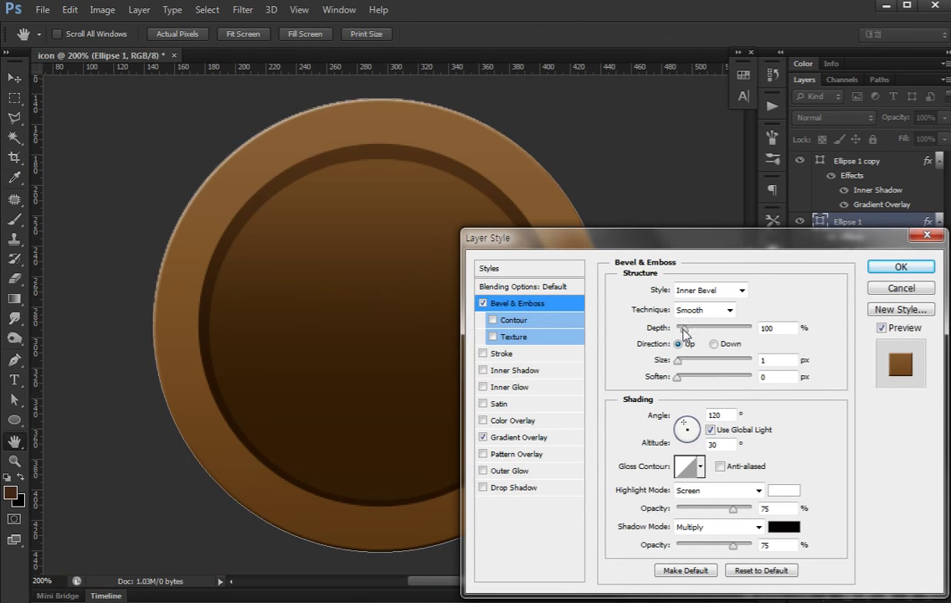
mouse_move(685, 332)
left_mouse_down()
mouse_move(701, 331)
mouse_move(686, 365)
mouse_move(698, 378)
left_mouse_up()
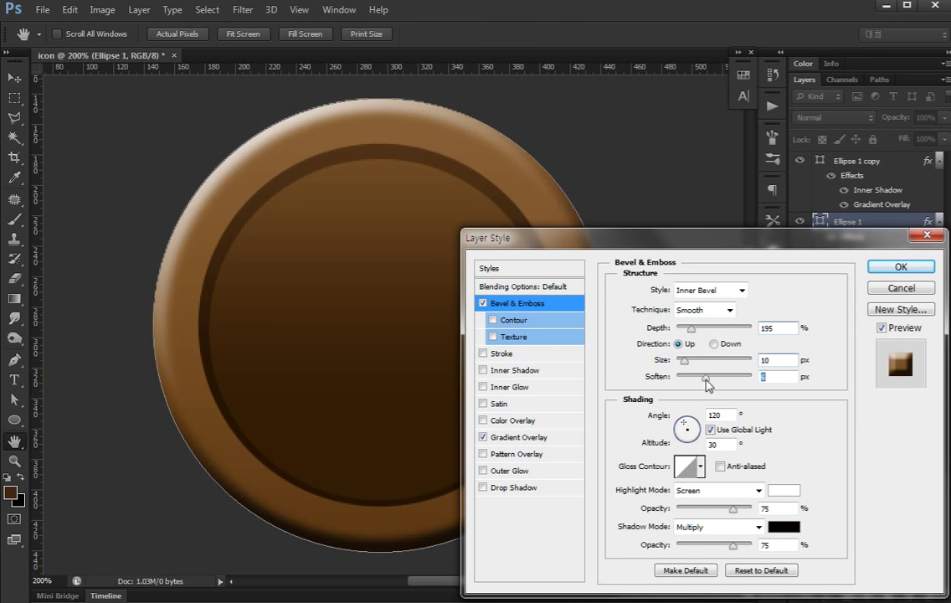
left_click(758, 490)
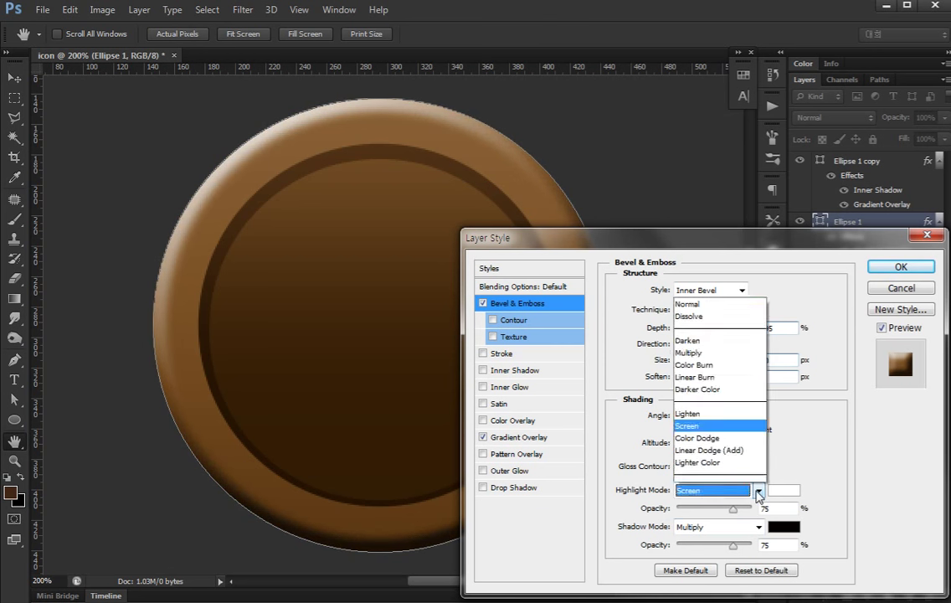
left_click(791, 497)
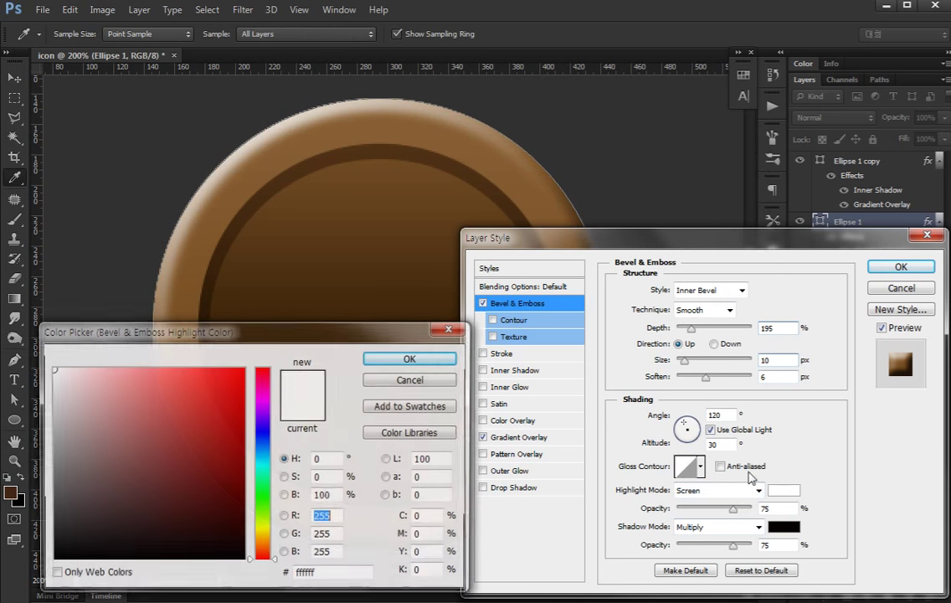
Set the bevel highlight to the ring's brown and its local angle to 90°
left_click(263, 535)
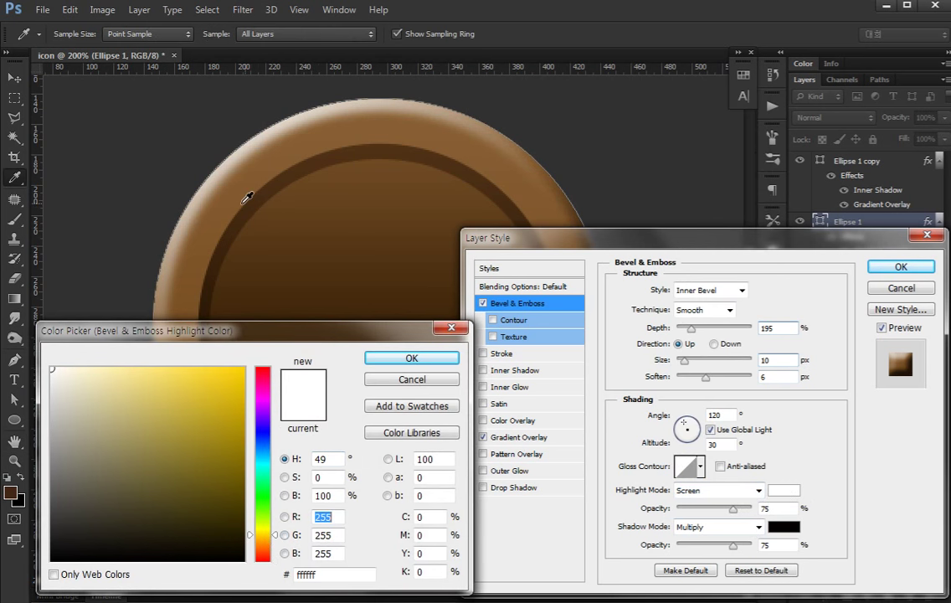
left_click(242, 284)
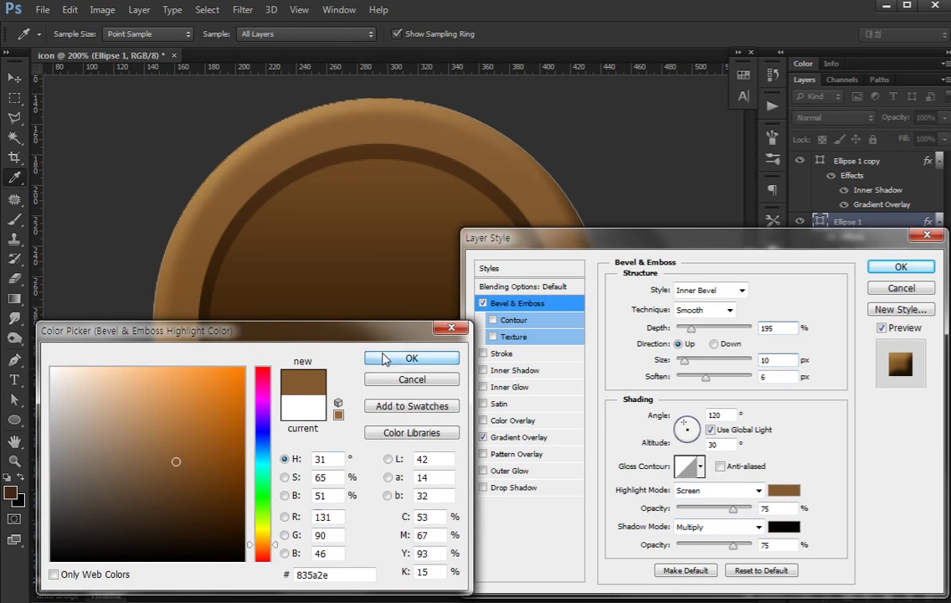
left_click(412, 358)
left_click(710, 429)
double_click(716, 414)
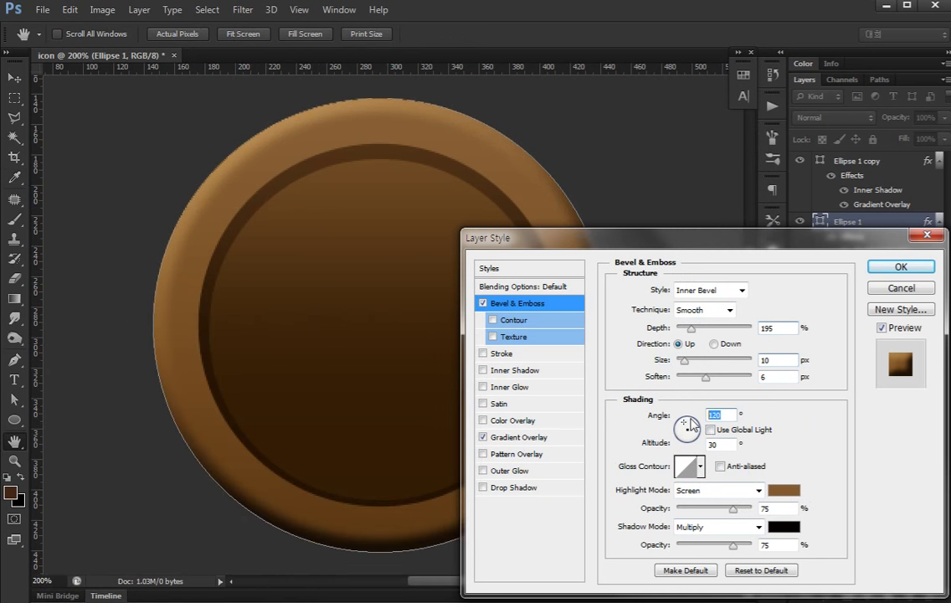
type("90")
Make the bevel shadow a faint dark brown and apply the style
left_click(783, 526)
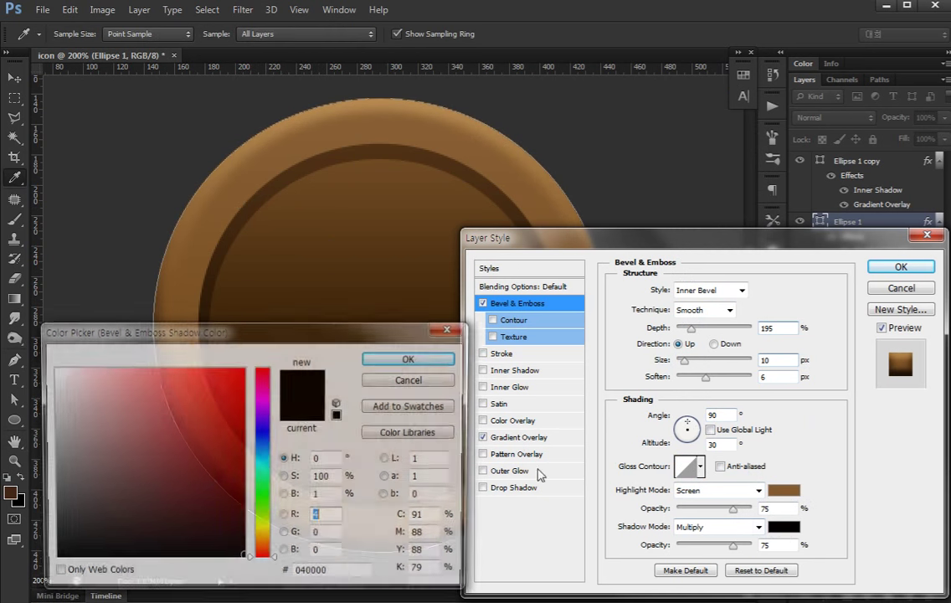
left_click(247, 222)
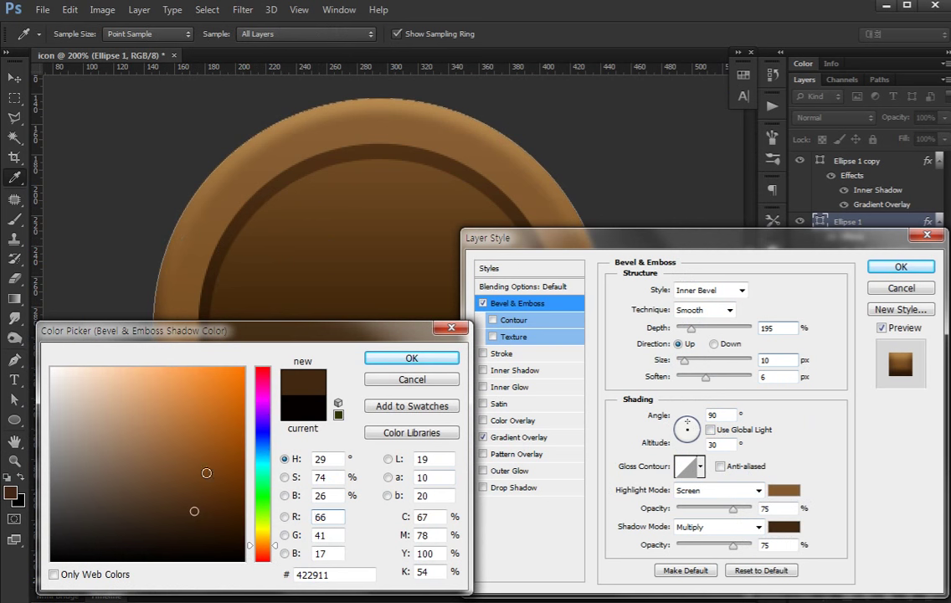
key("Return")
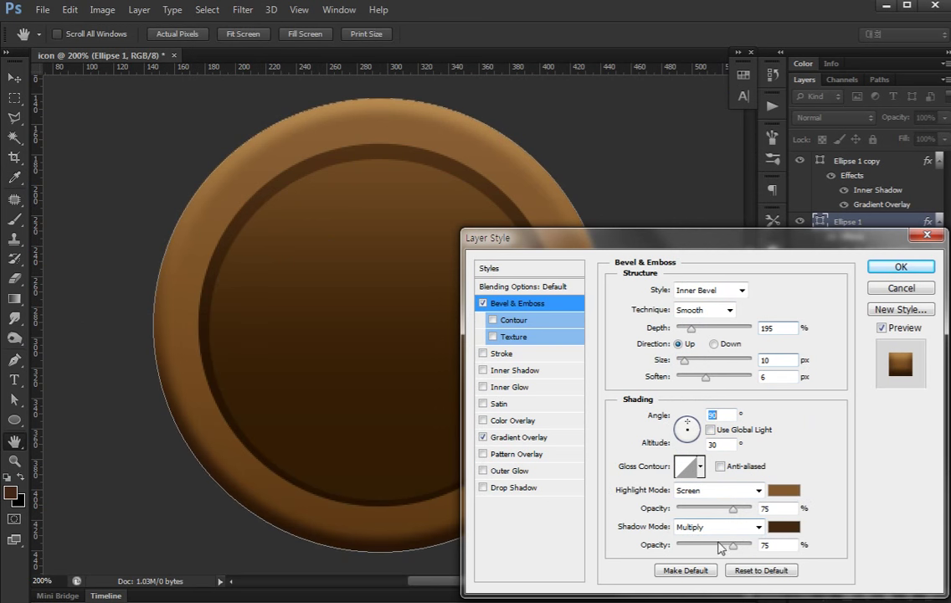
left_click_drag(733, 546, 688, 545)
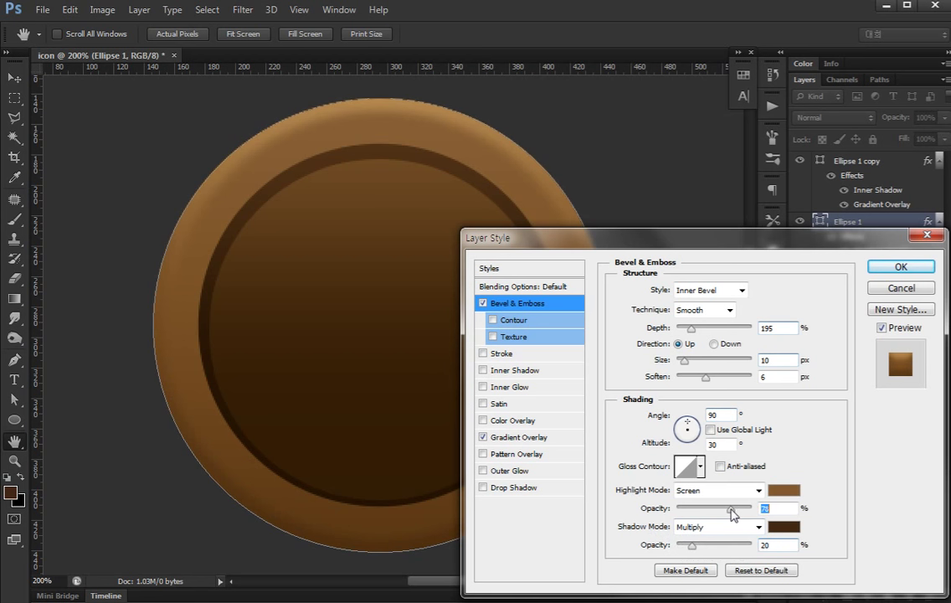
left_click(901, 267)
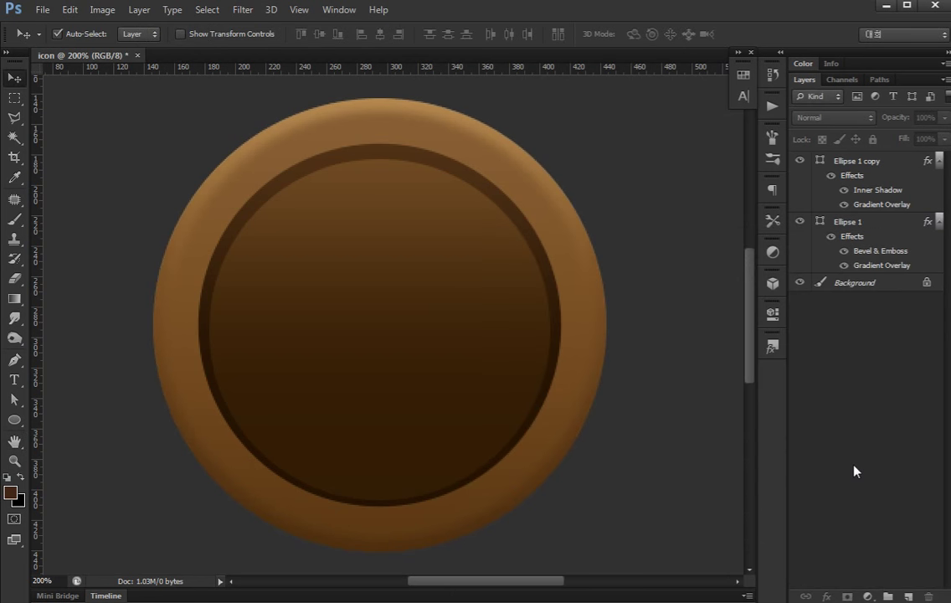
Add a 5 px solid-colour stroke to Ellipse 1, sampled and darkened to deep brown
left_click(536, 446)
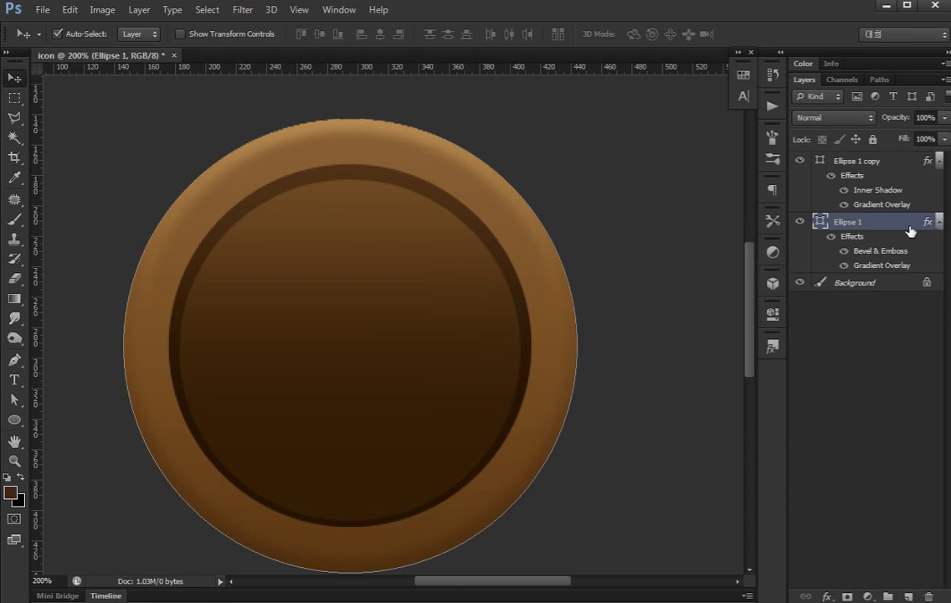
double_click(898, 266)
left_click(487, 355)
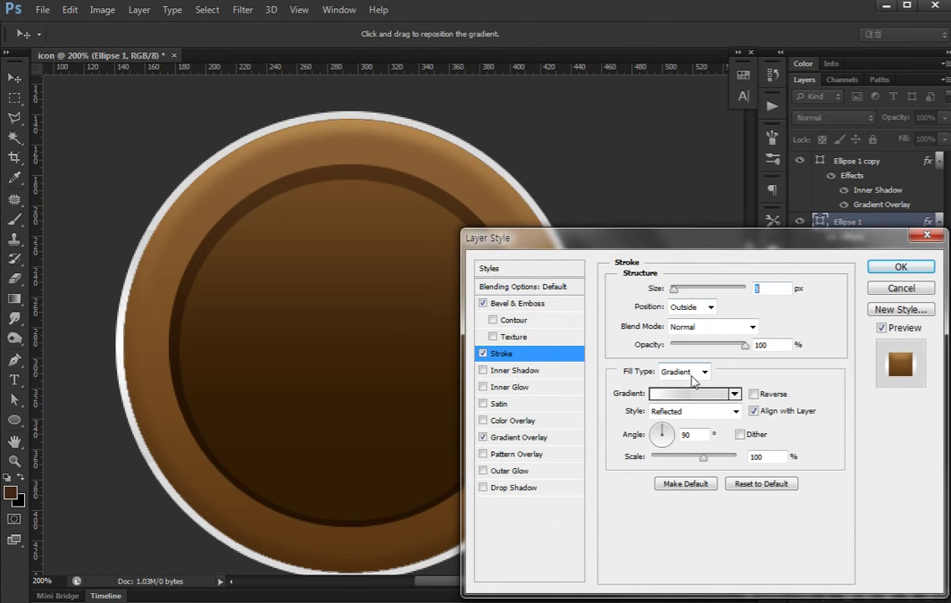
left_click(684, 371)
left_click(655, 393)
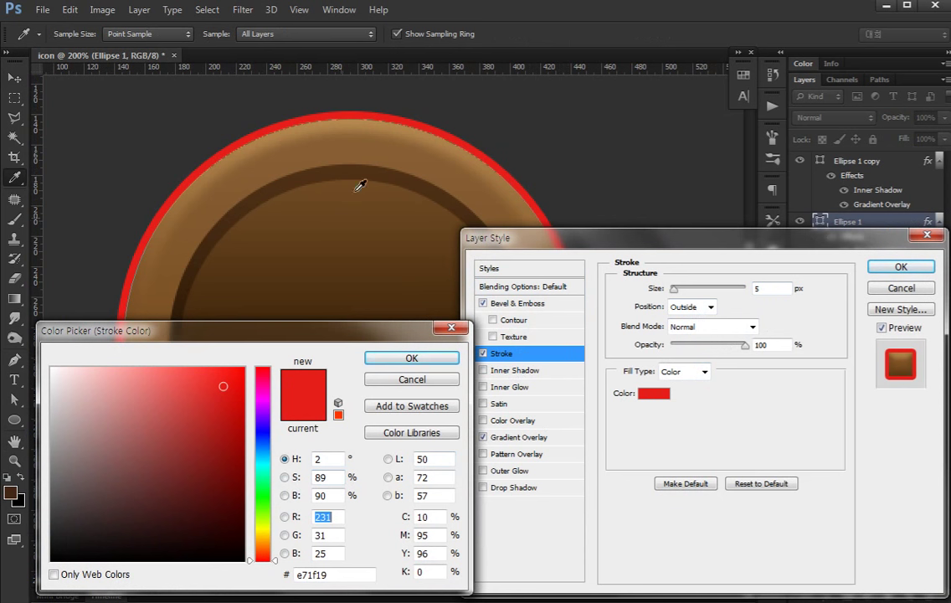
left_click(369, 168)
left_click(206, 511)
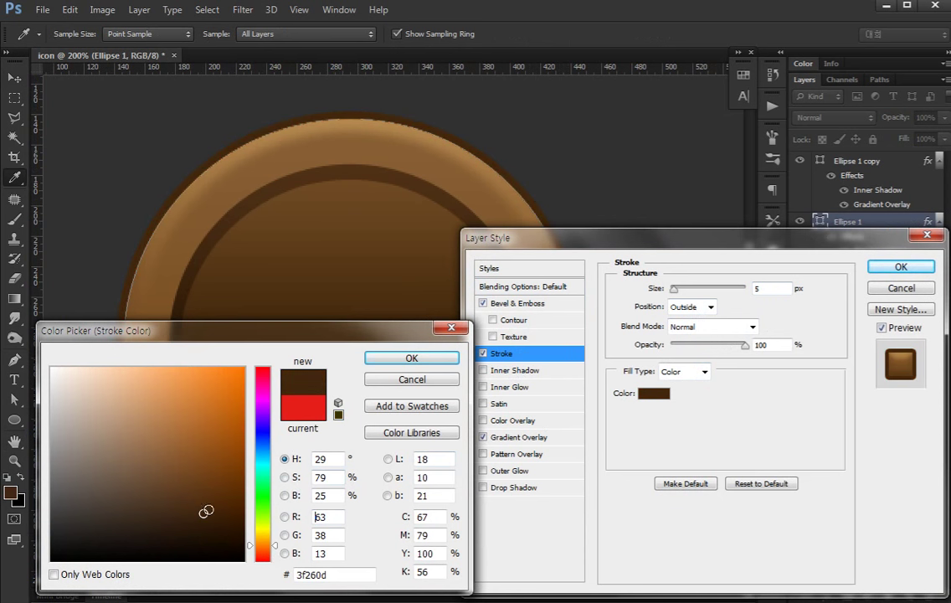
left_click(411, 359)
left_click(901, 267)
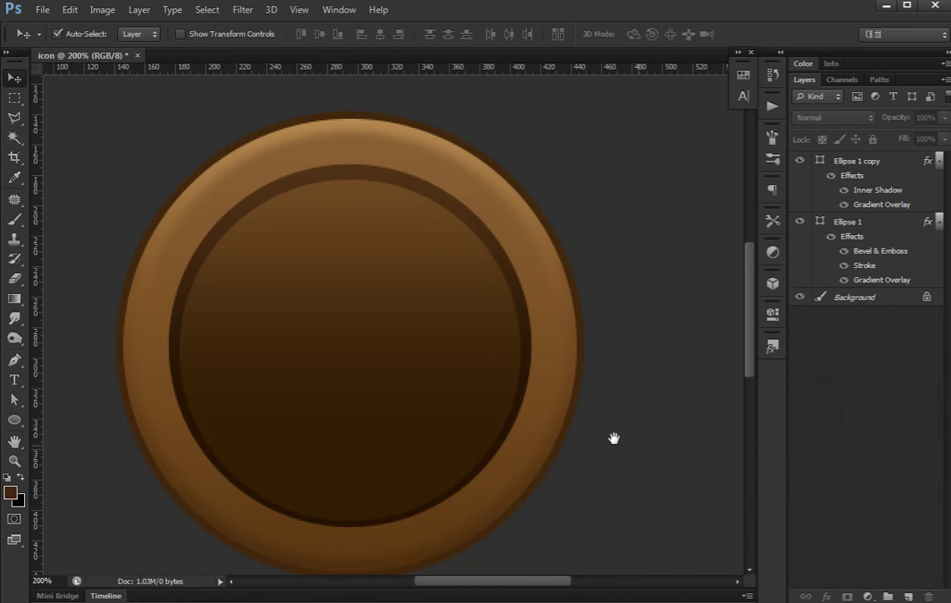
Test-nudge the inner circle, undo it, and fit the canvas in view
left_click_drag(612, 386, 613, 413)
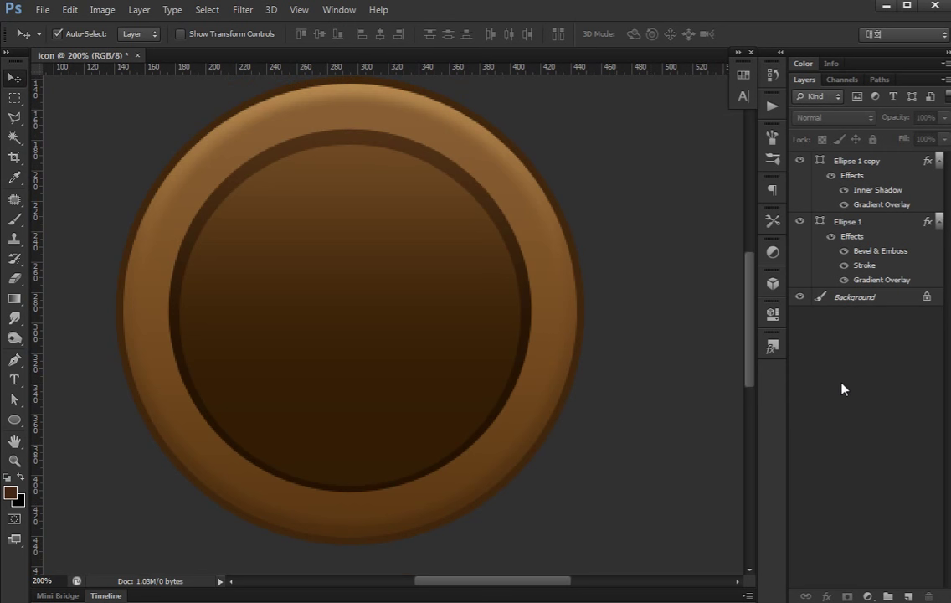
left_click(501, 301)
left_click_drag(375, 307, 375, 314)
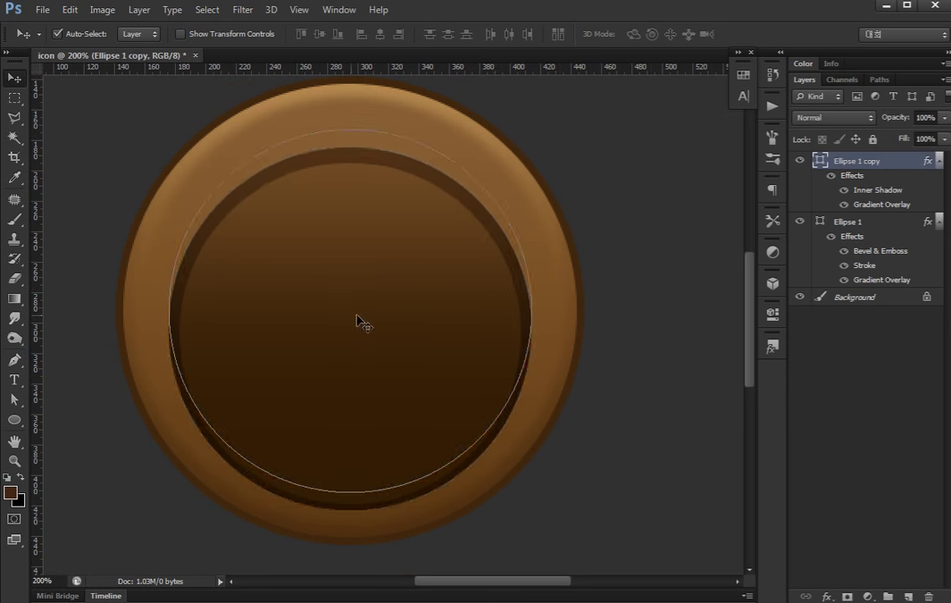
key("ctrl+z")
key("ctrl+0")
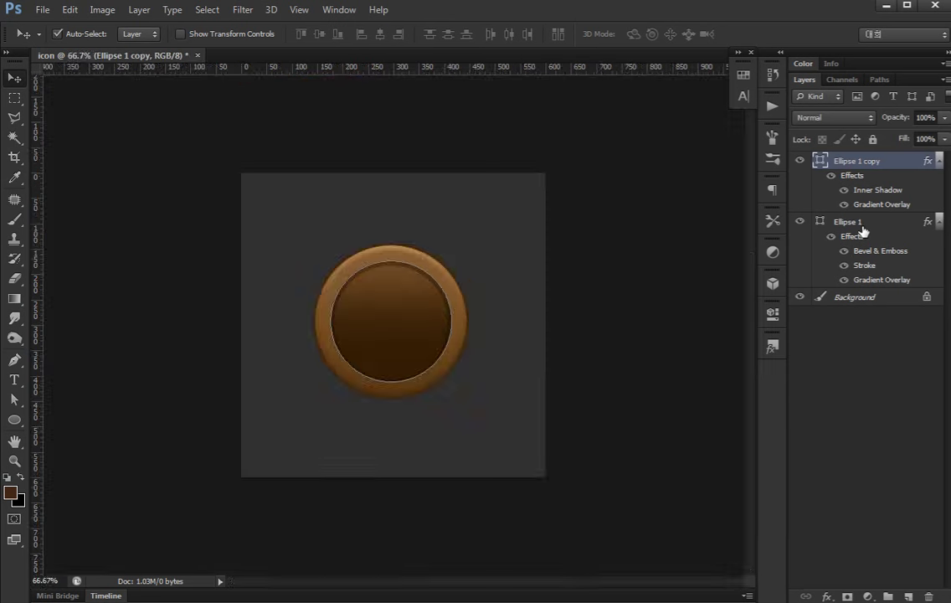
key("ctrl+1")
Zoom back to 200% and collapse both ellipse layers' effects lists
key("a")
left_click(816, 405)
key("v")
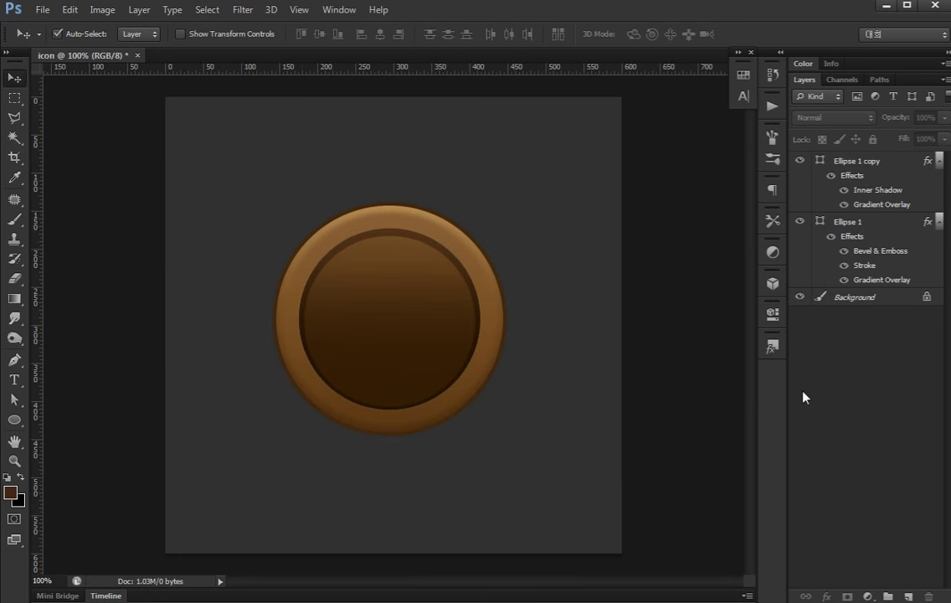
key("ctrl+plus")
left_click(940, 160)
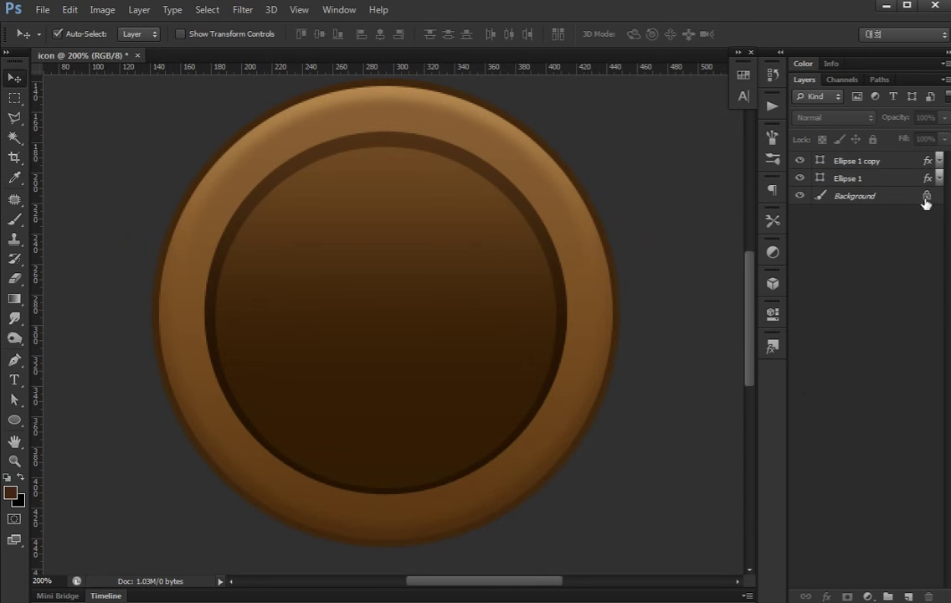
left_click(465, 321)
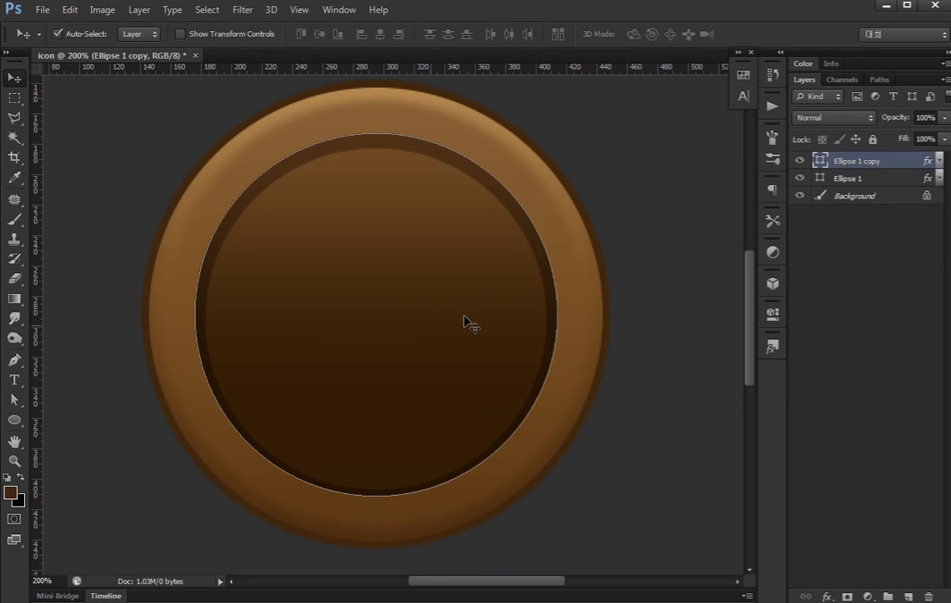
Turn on Inner Glow for Ellipse 1 copy with size 21 px and Multiply blending
double_click(899, 160)
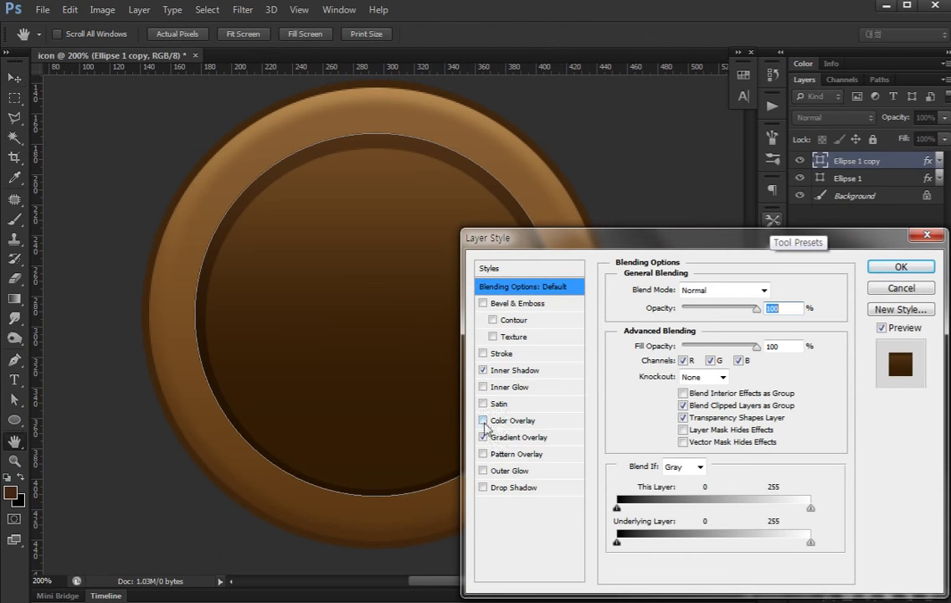
left_click(502, 388)
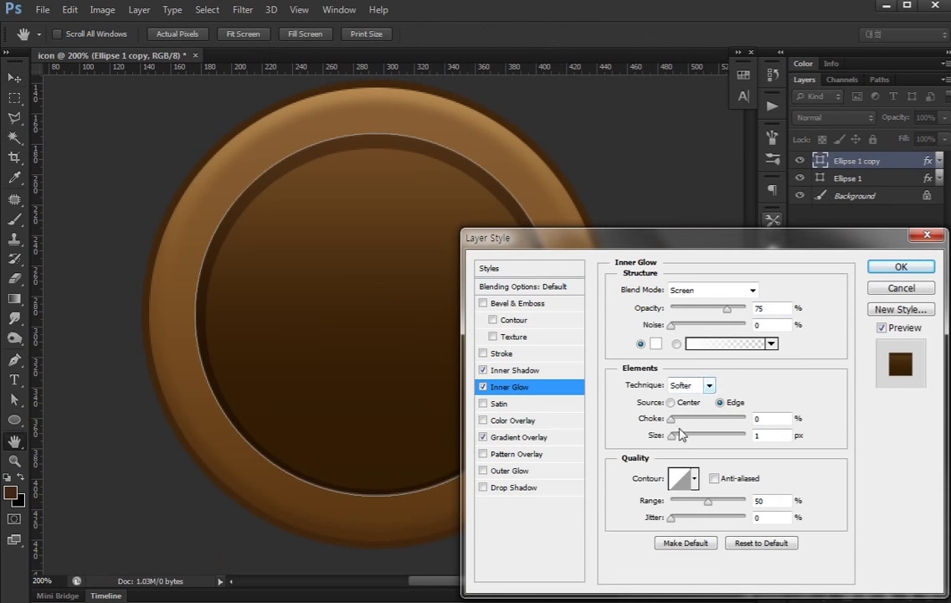
left_click_drag(672, 434, 684, 436)
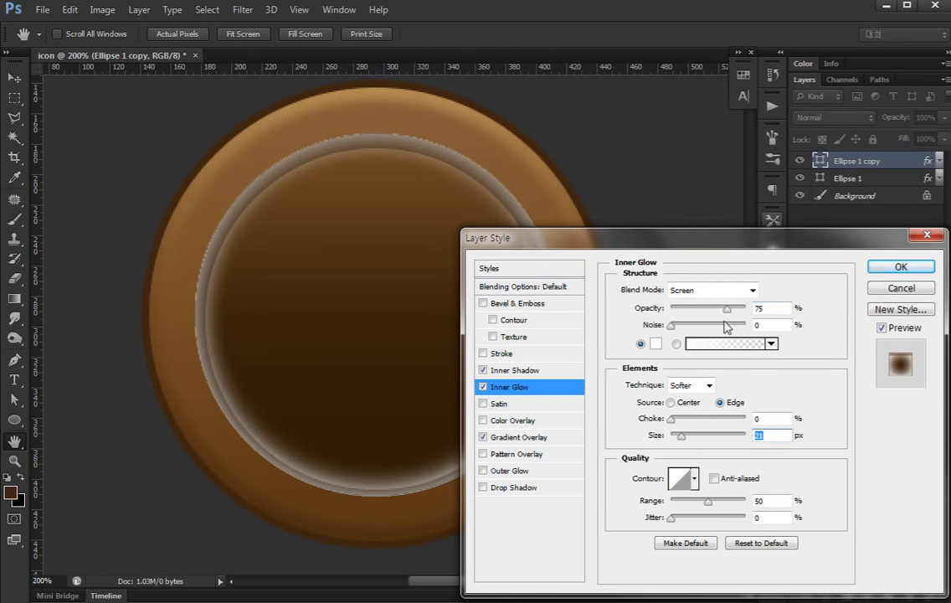
left_click(752, 290)
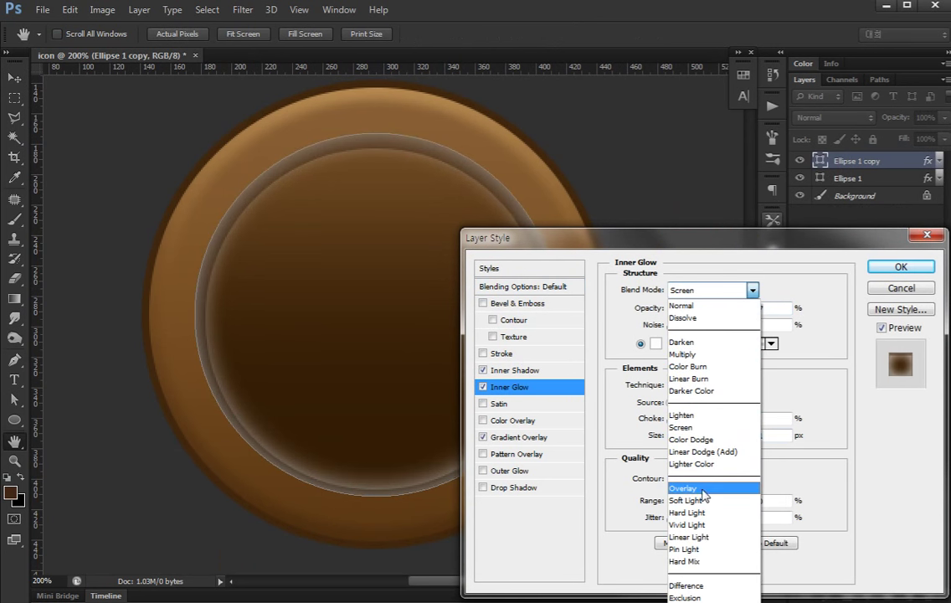
left_click(702, 354)
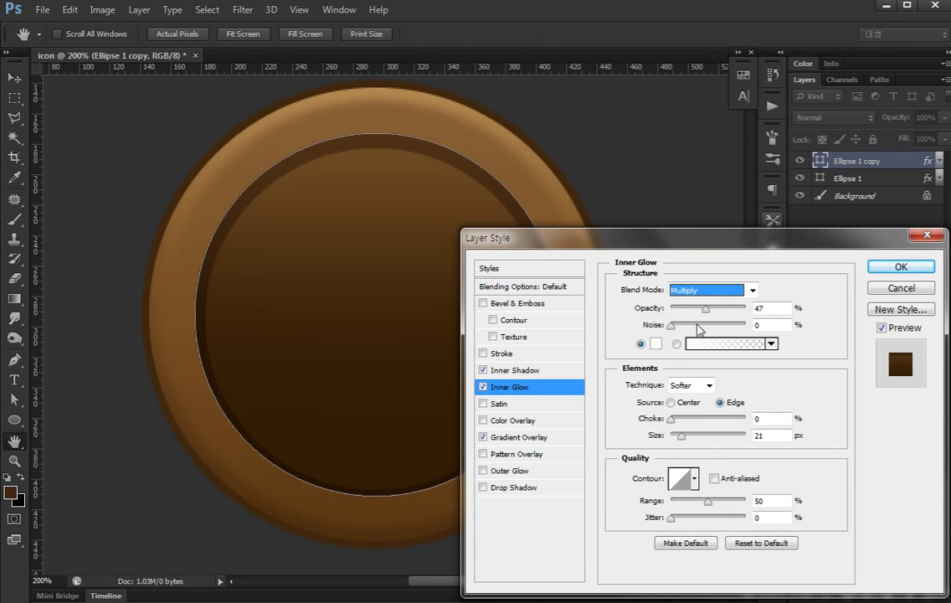
Set the glow colour to orange-brown #b67628 and opacity about 78%, then apply it
left_click(655, 344)
left_click(356, 208)
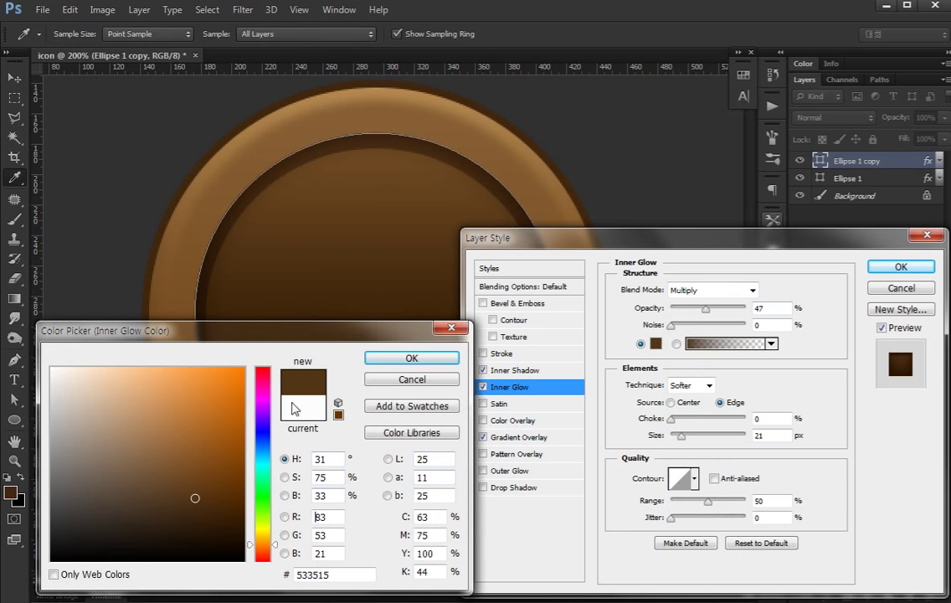
left_click(539, 158)
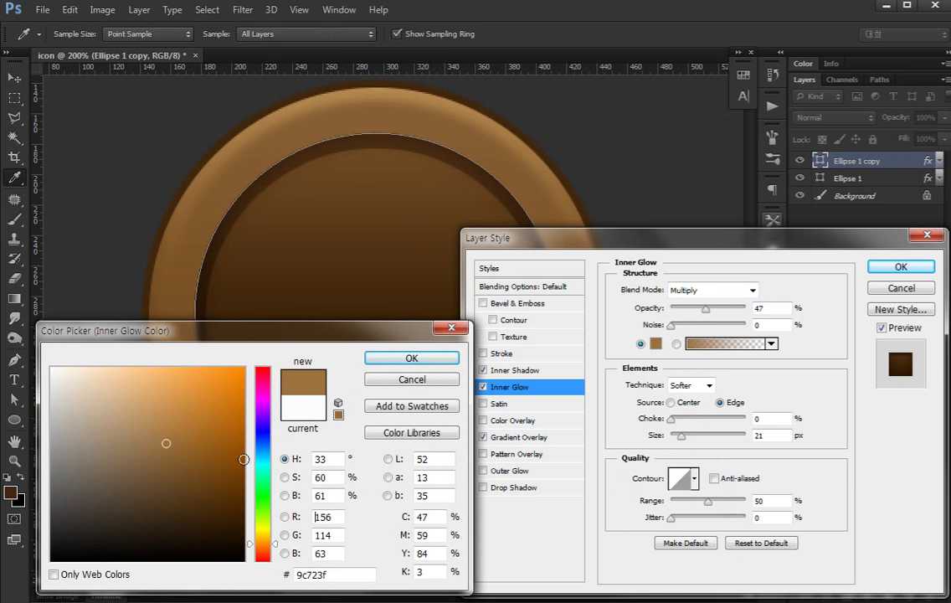
mouse_move(168, 441)
left_mouse_down()
mouse_move(176, 412)
mouse_move(202, 423)
left_mouse_up()
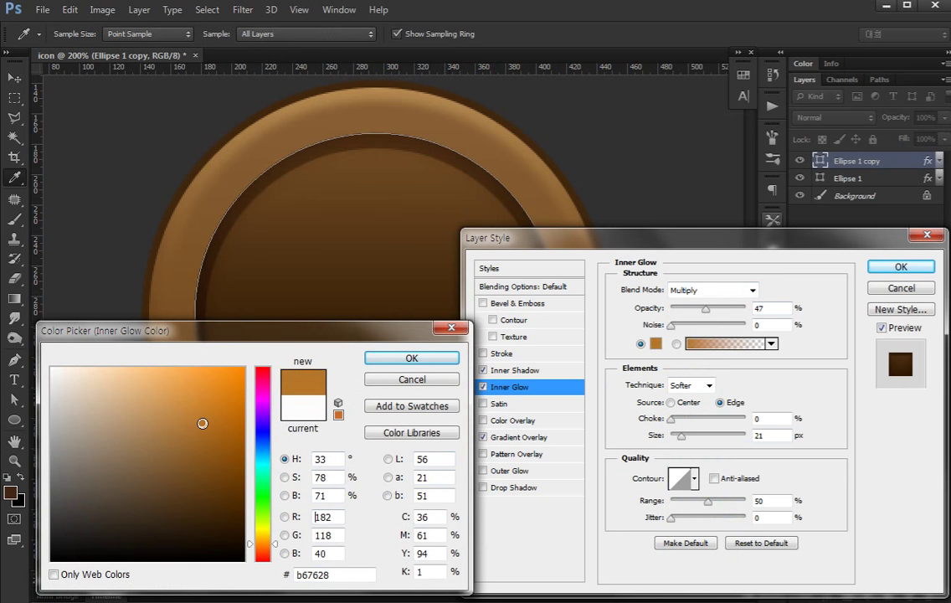
left_click(411, 358)
left_click_drag(710, 312, 735, 312)
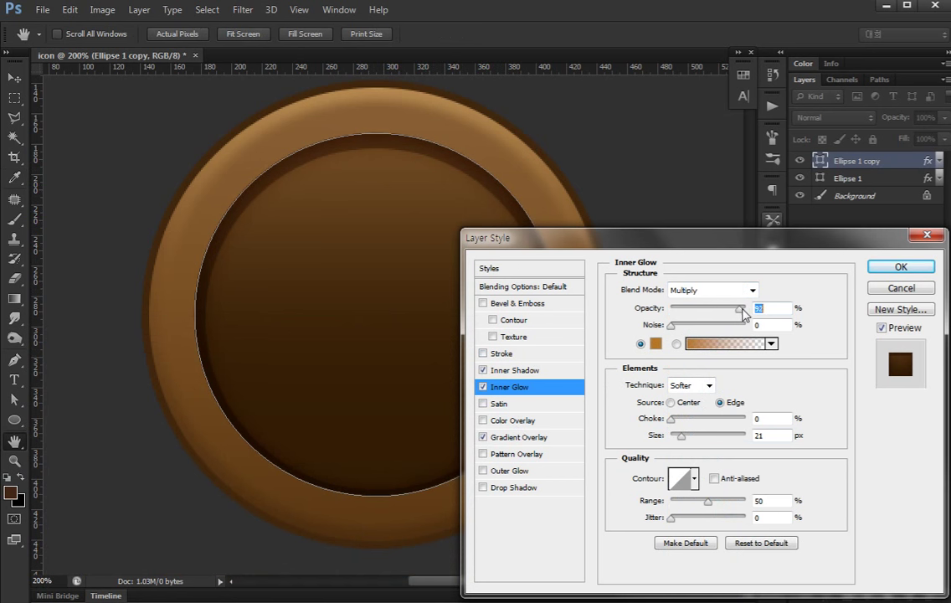
left_click(883, 270)
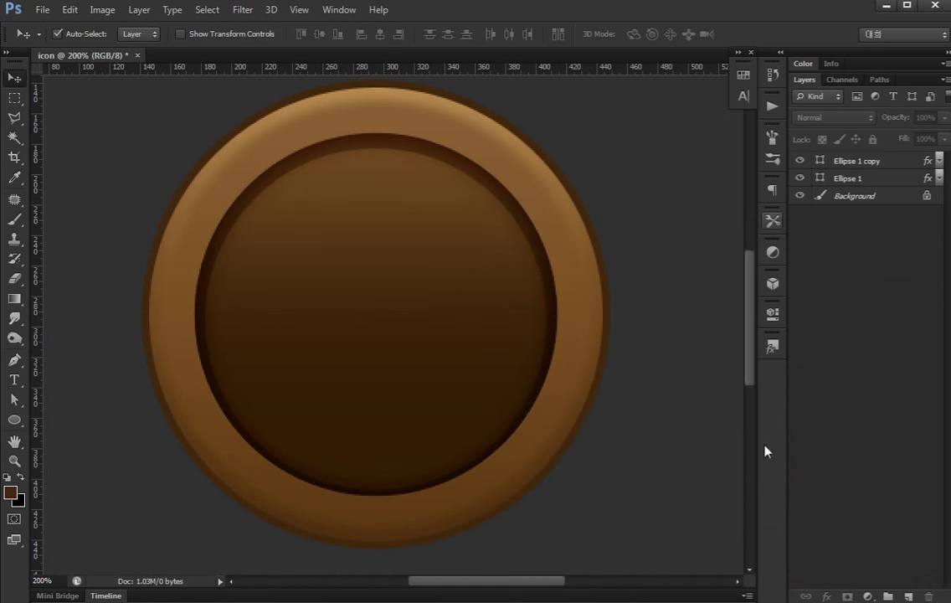
key("ctrl+minus")
key("ctrl+plus")
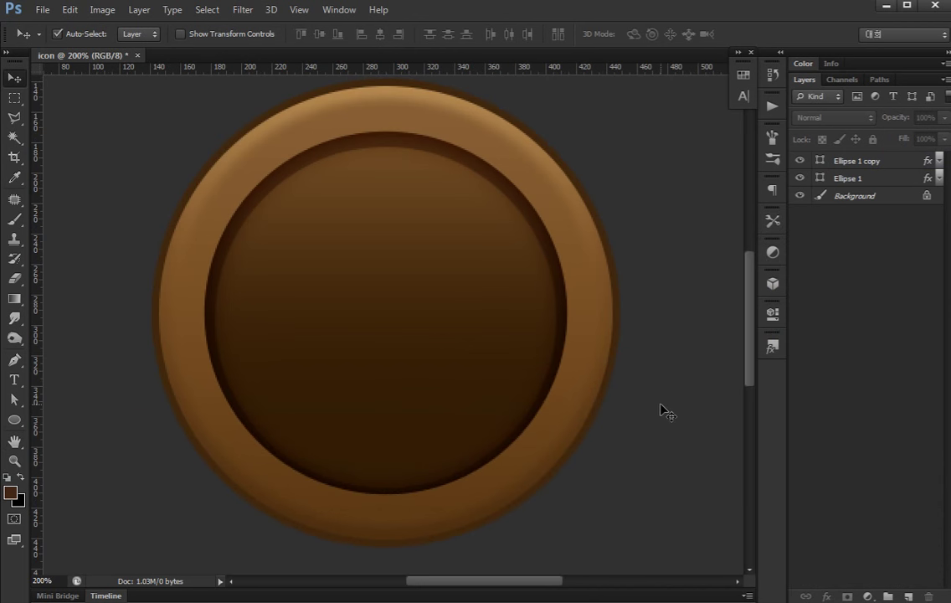
Create a new empty layer above the Ellipse 1 layer
left_click(612, 323)
left_click(856, 309)
left_click(598, 333)
key("ctrl+shift+alt+n")
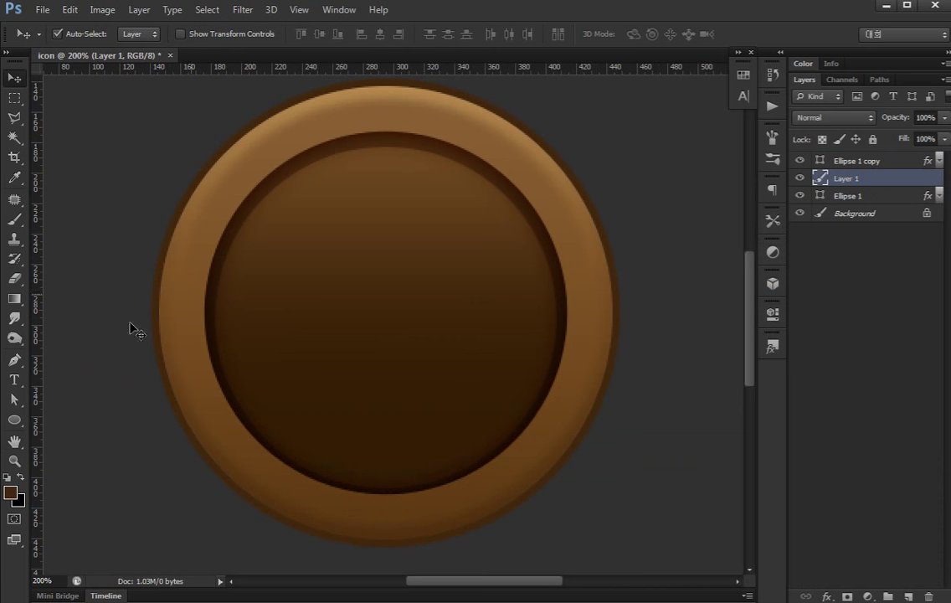
Make a thin wedge selection from the ring's left edge toward the circle's centre
key("l")
left_click(188, 275)
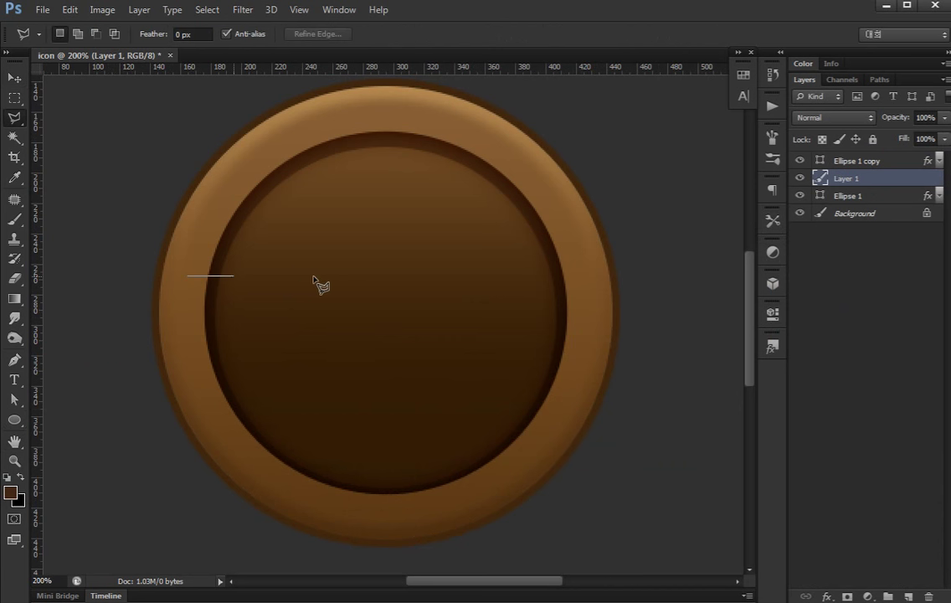
left_click(333, 306)
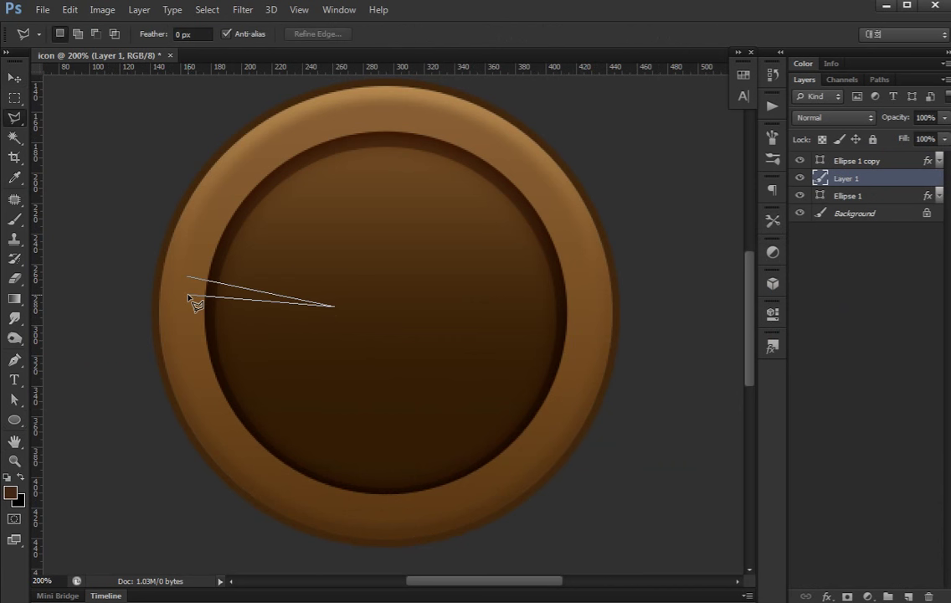
left_click(188, 279)
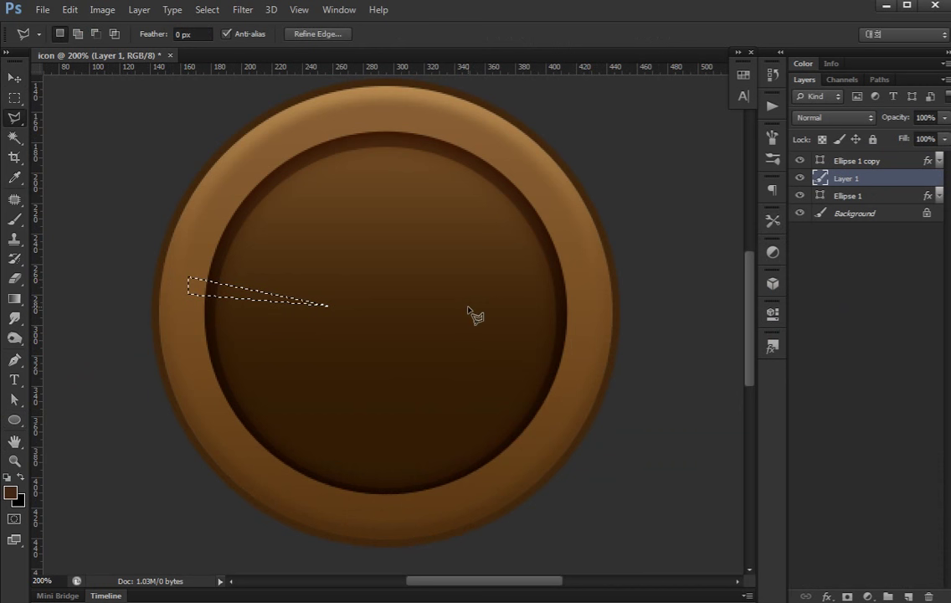
key("shift")
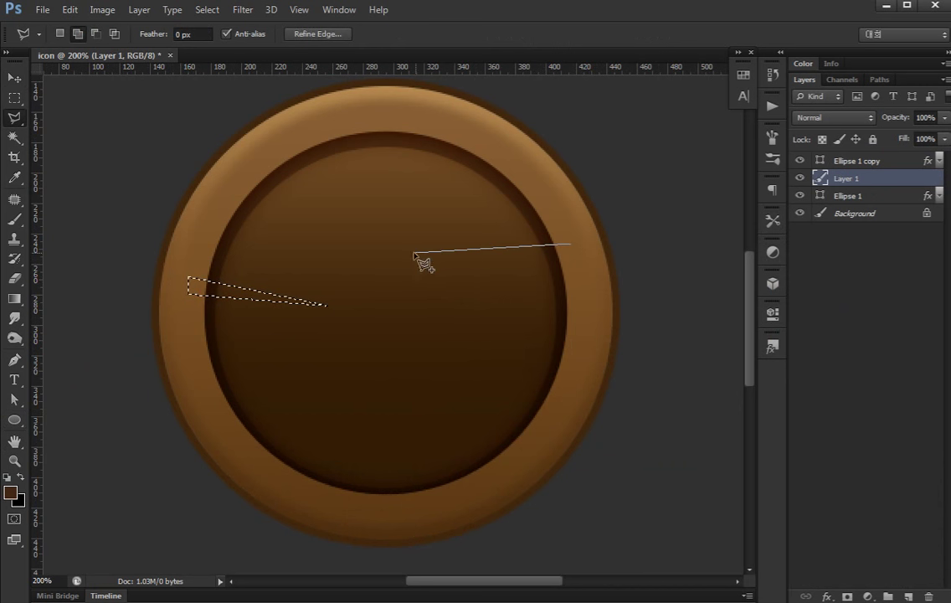
left_click(414, 252)
double_click(570, 248)
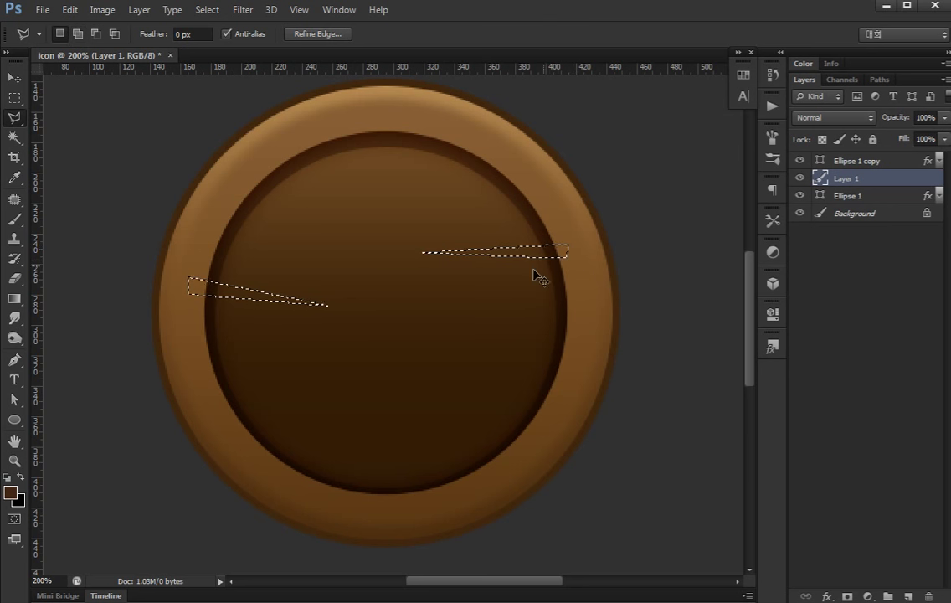
key("ctrl+z")
Fill the wedge with dark brown and move it onto the ring's left edge
key("alt+BackSpace")
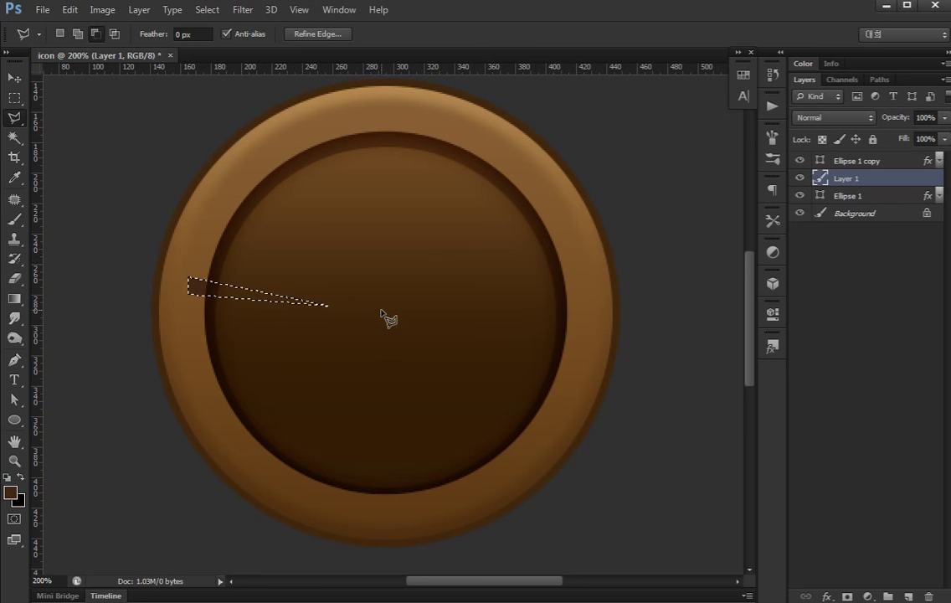
key("ctrl+d")
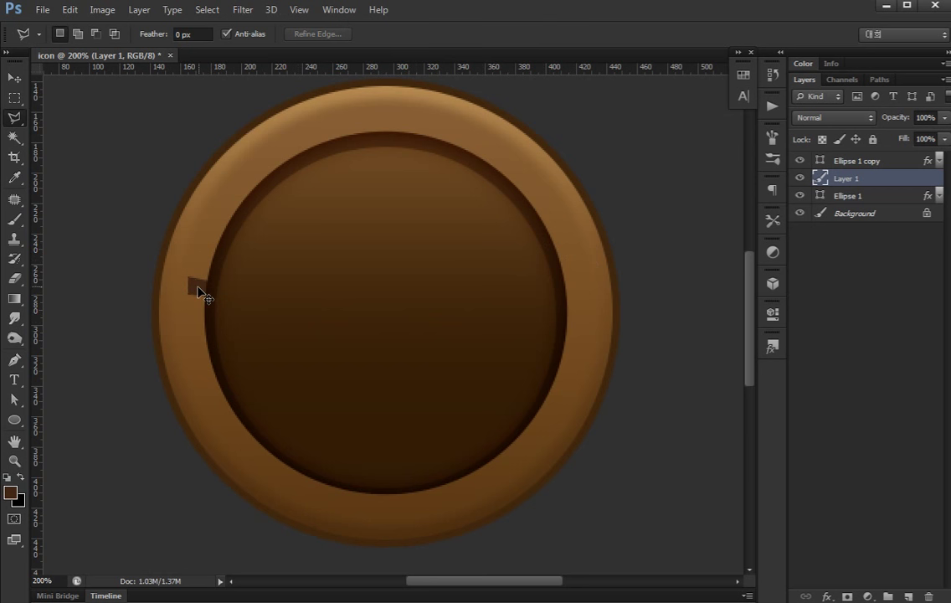
mouse_move(201, 293)
left_mouse_down()
mouse_move(142, 303)
mouse_move(123, 287)
left_mouse_up()
Fill extra copies of the dark streak on the ring's right and top-right sides
key("m")
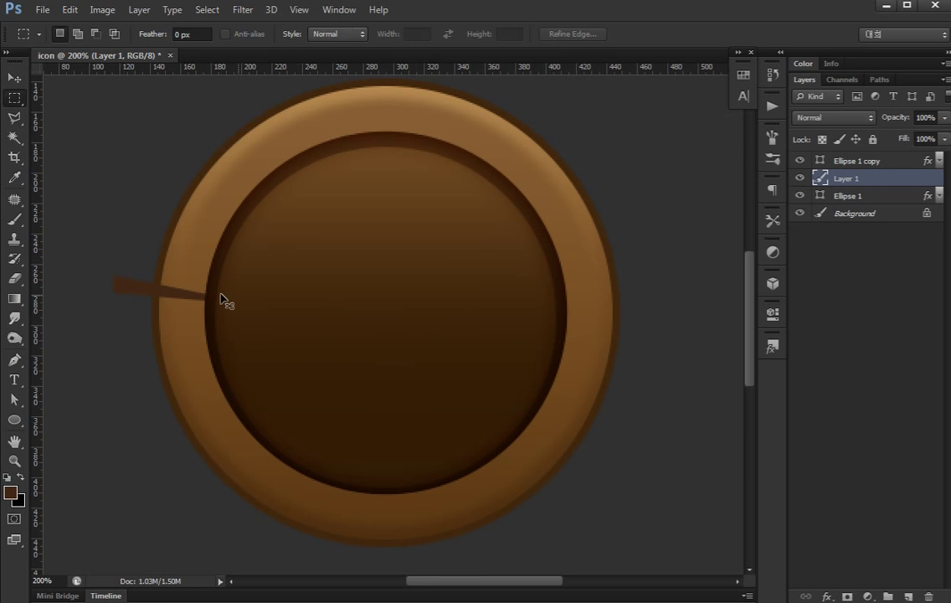
key("ctrl+shift+d")
mouse_move(210, 293)
left_mouse_down()
mouse_move(510, 408)
mouse_move(539, 276)
mouse_move(513, 177)
left_mouse_up()
key("alt+BackSpace")
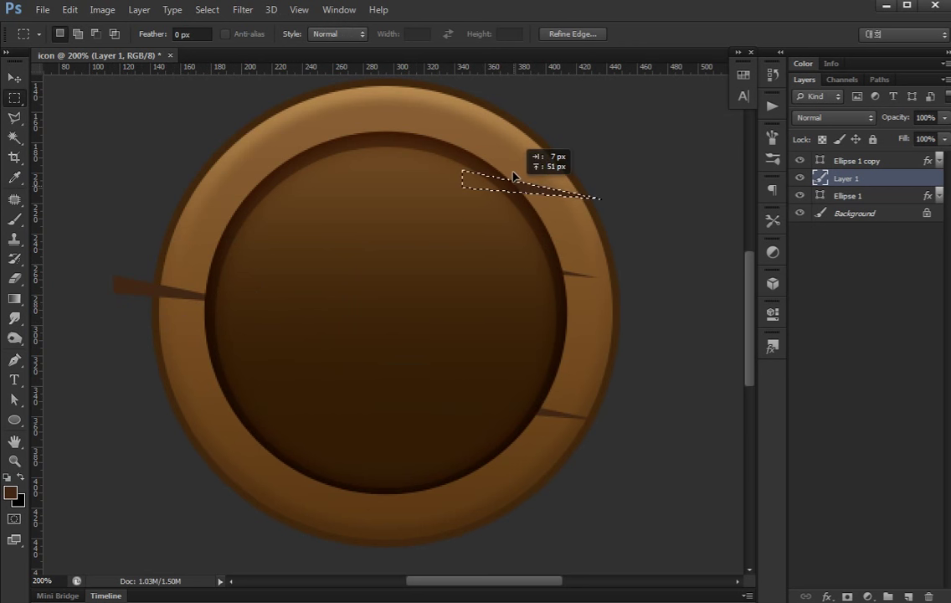
mouse_move(513, 177)
left_mouse_down()
mouse_move(526, 191)
mouse_move(405, 139)
mouse_move(411, 465)
left_mouse_up()
key("alt+BackSpace")
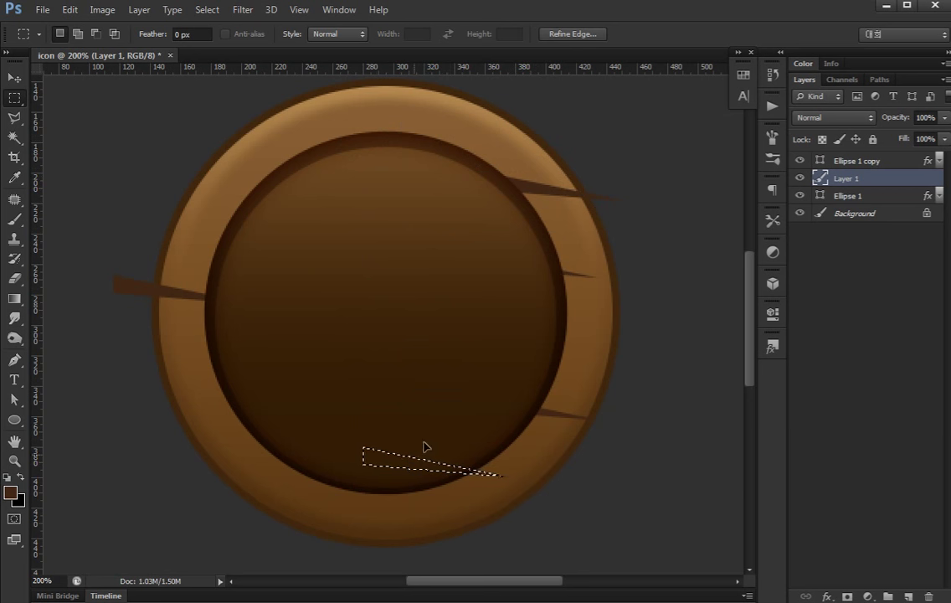
Flip a streak copy horizontally and move it toward the upper rim
left_click_drag(425, 446, 549, 304)
key("ctrl+t")
right_click(532, 334)
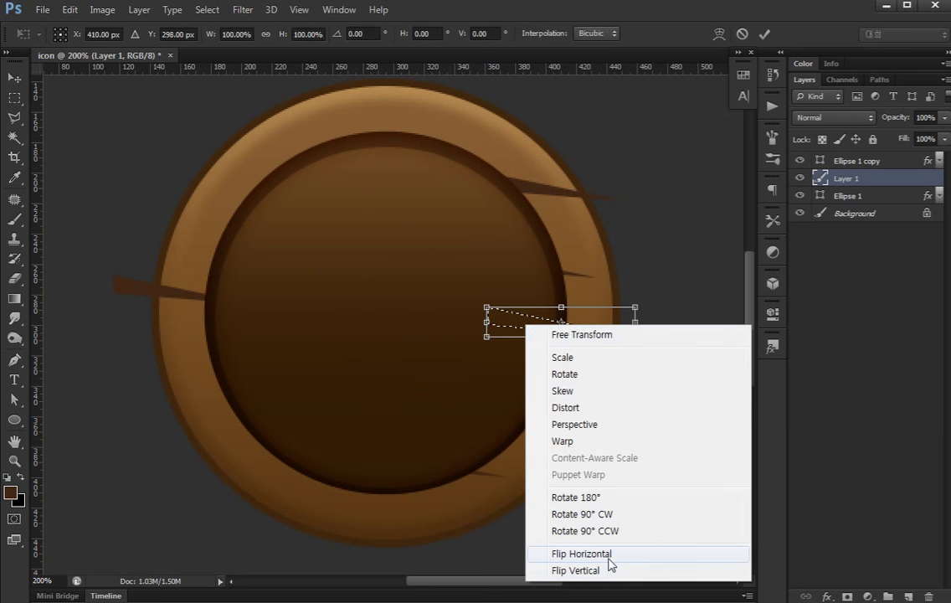
left_click(586, 554)
mouse_move(532, 330)
left_mouse_down()
mouse_move(303, 392)
mouse_move(273, 413)
mouse_move(302, 194)
mouse_move(315, 194)
mouse_move(279, 147)
left_mouse_up()
key("Return")
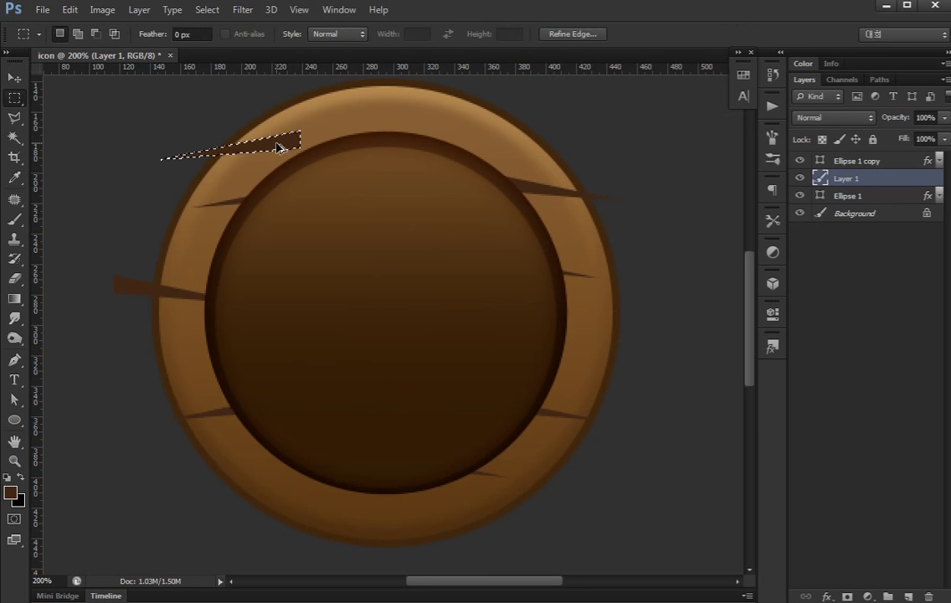
Rotate a streak copy so it follows the top rim
key("ctrl+t")
left_click_drag(369, 142, 393, 174)
left_click_drag(284, 163, 352, 177)
left_click_drag(374, 230, 389, 215)
mouse_move(333, 176)
left_mouse_down()
mouse_move(318, 165)
mouse_move(333, 473)
left_mouse_up()
key("Return")
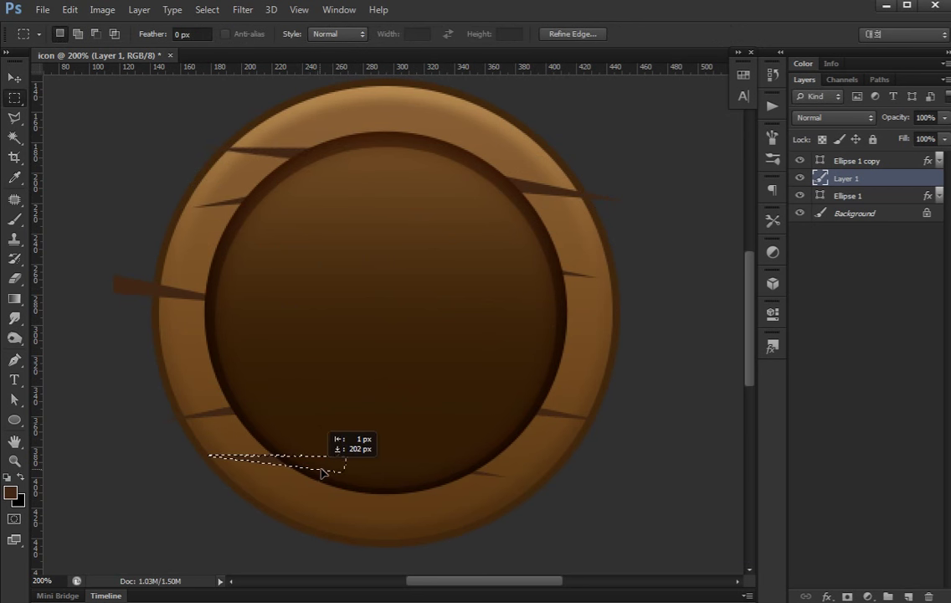
Angle a streak copy along the lower rim
key("ctrl+t")
left_click_drag(393, 452, 424, 414)
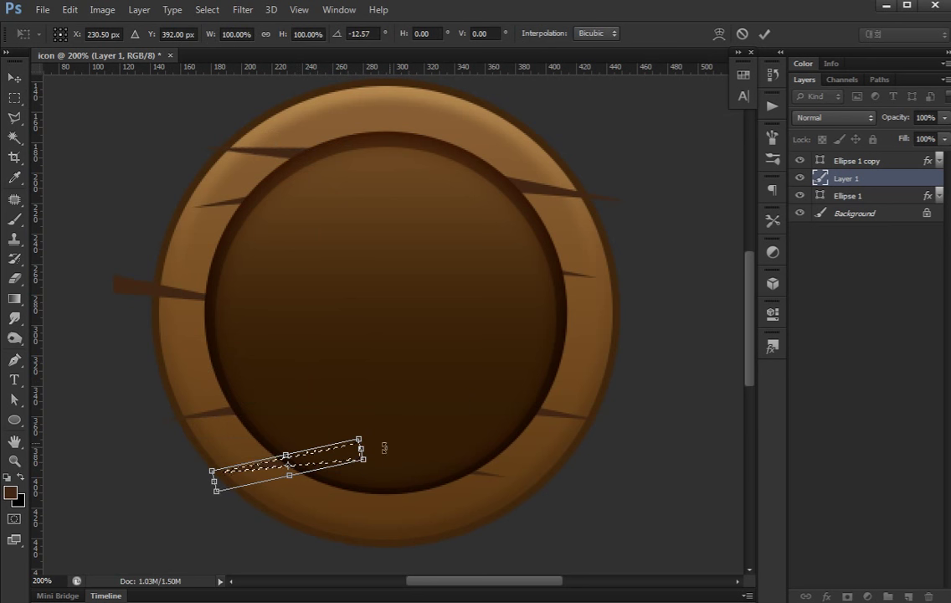
left_click_drag(346, 460, 304, 461)
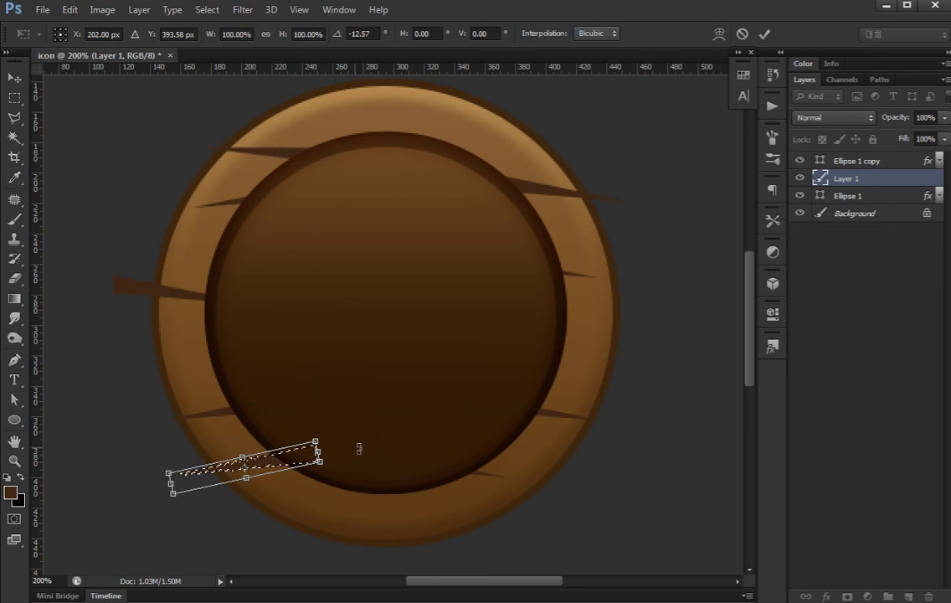
left_click_drag(361, 446, 361, 459)
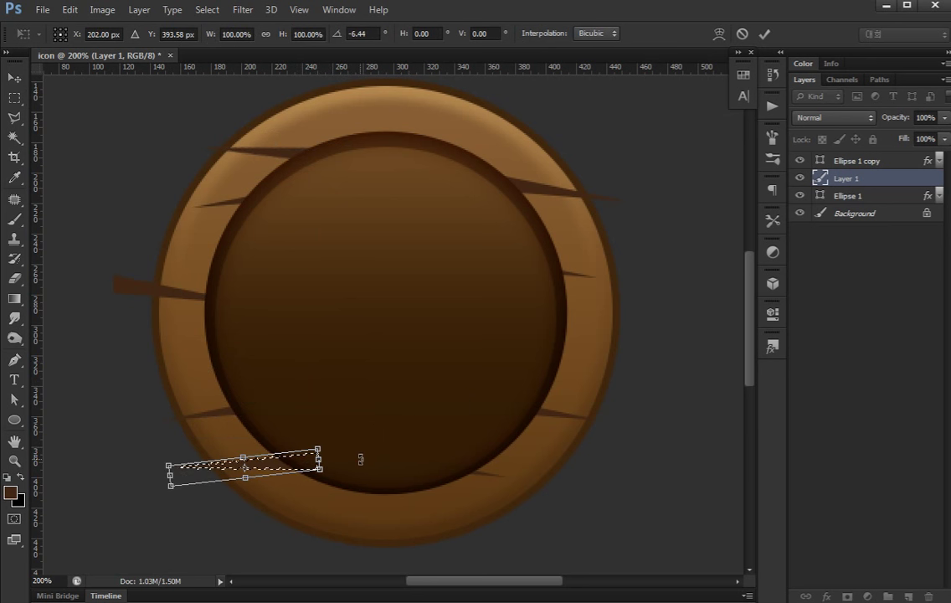
key("Return")
Mirror the left-side streak horizontally and rotate it to match the left rim
left_click_drag(89, 259, 268, 348)
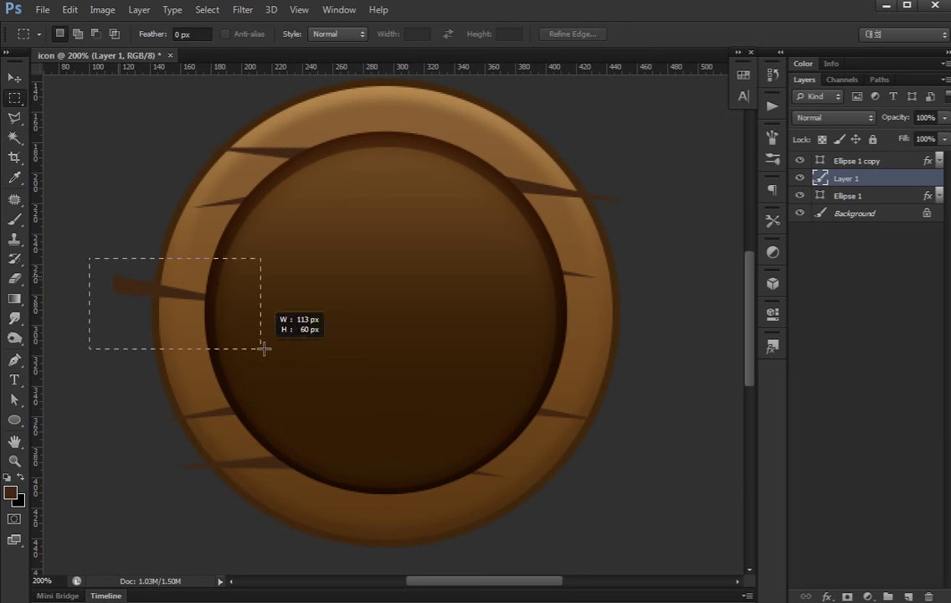
key("ctrl+t")
right_click(204, 299)
left_click(293, 527)
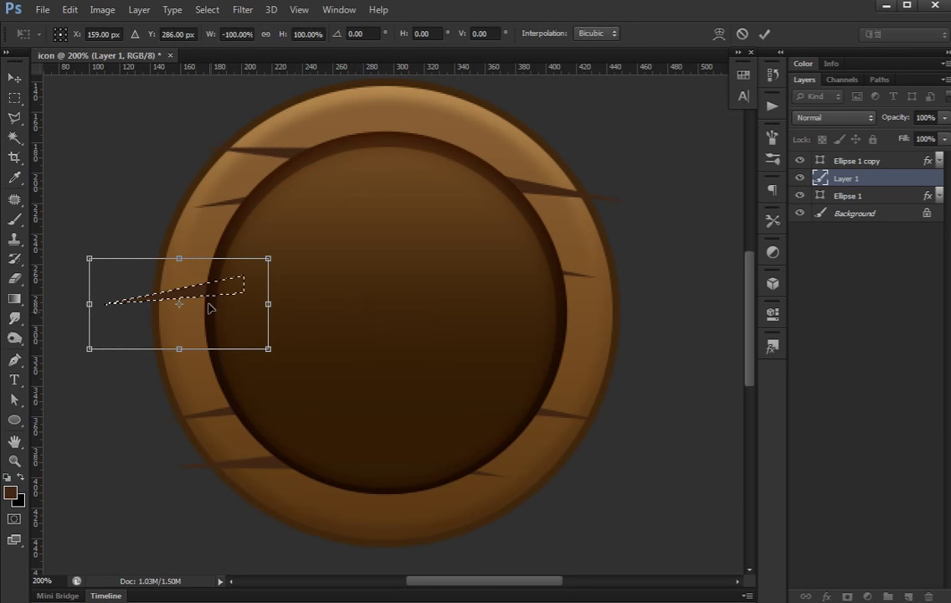
mouse_move(217, 291)
left_mouse_down()
mouse_move(249, 319)
mouse_move(216, 293)
left_mouse_up()
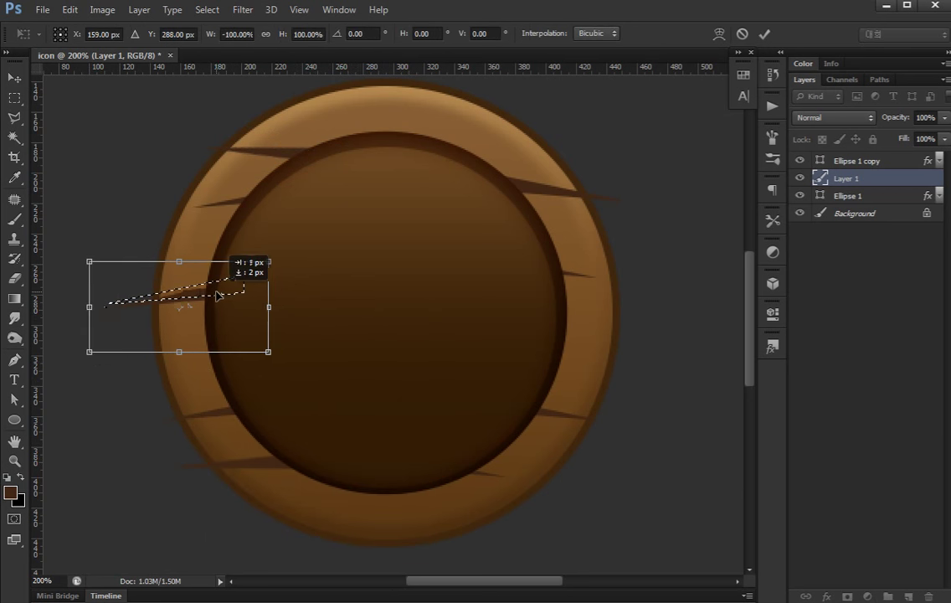
left_click_drag(357, 263, 393, 287)
key("Return")
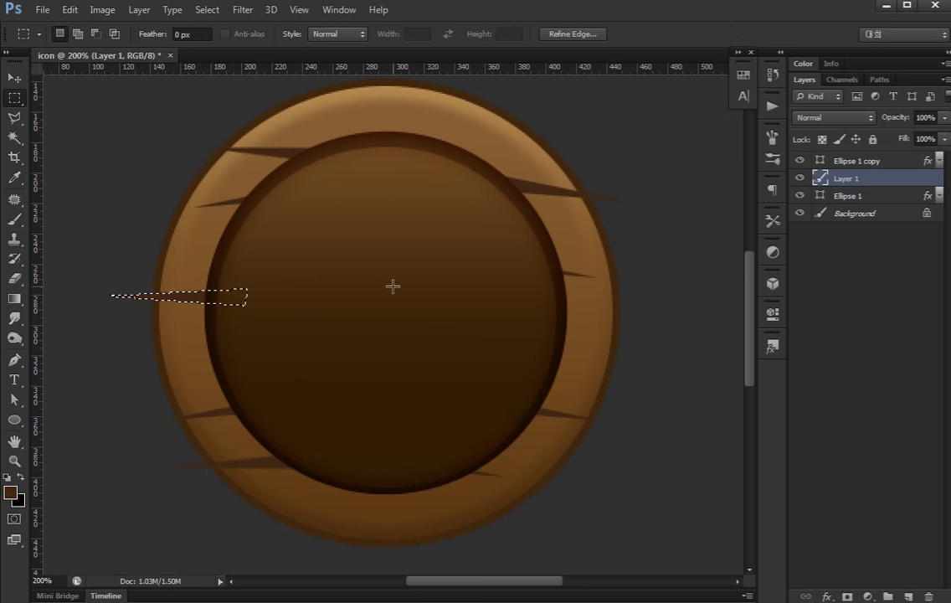
Clear the selection and load the outer circle's outline as a selection
key("ctrl+d")
key("v")
left_click(821, 196, "ctrl")
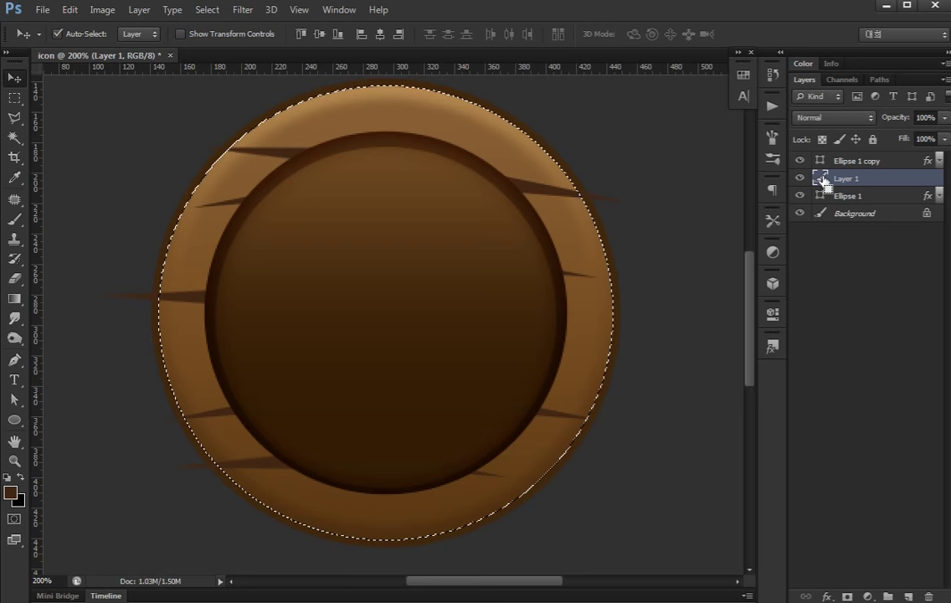
Delete the streak ends that stick out beyond the ring's edge
key("ctrl+minus")
key("ctrl+minus")
key("ctrl+plus")
key("ctrl+d")
key("ctrl+plus")
key("ctrl+plus")
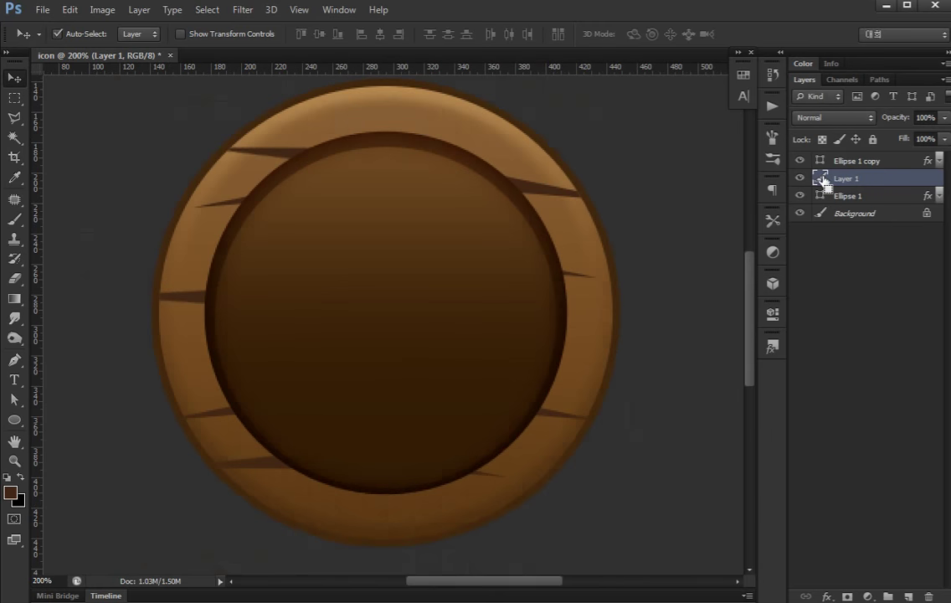
key("ctrl+minus")
Darken the streaks with Hue/Saturation by lowering their lightness
key("ctrl+u")
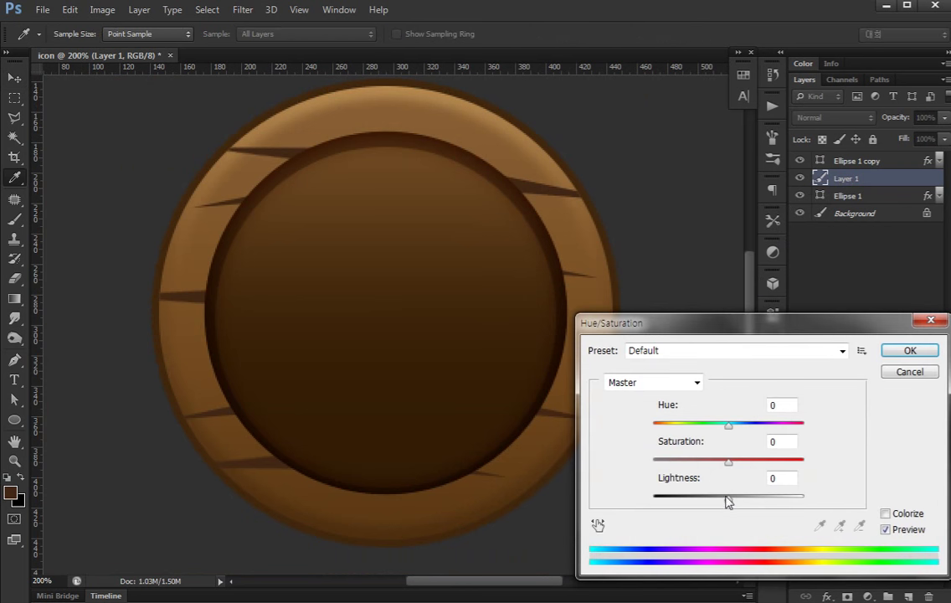
left_click_drag(722, 467, 708, 465)
mouse_move(727, 501)
left_mouse_down()
mouse_move(706, 501)
mouse_move(729, 470)
left_mouse_up()
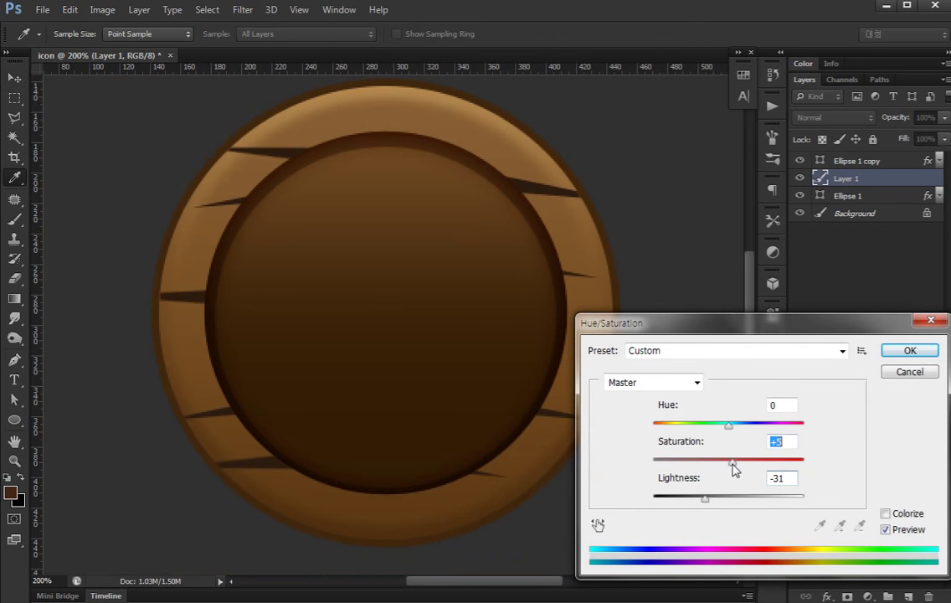
key("Return")
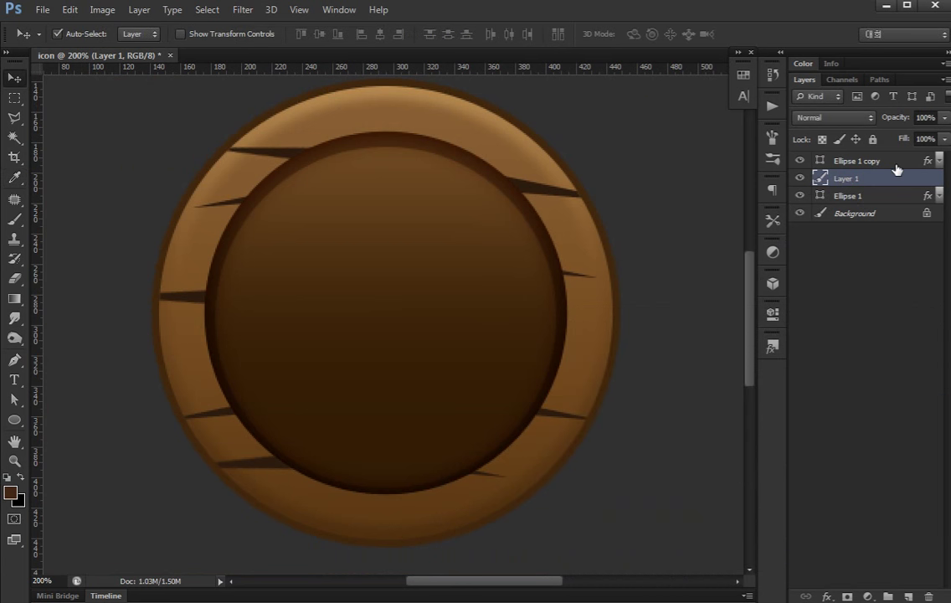
Fade the streaks layer to 40% opacity
key("7")
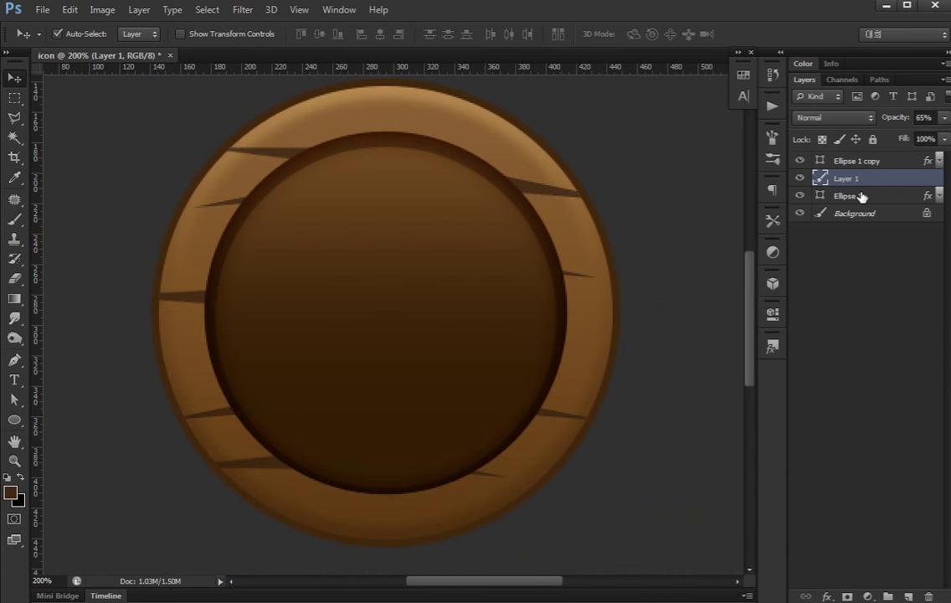
key("4")
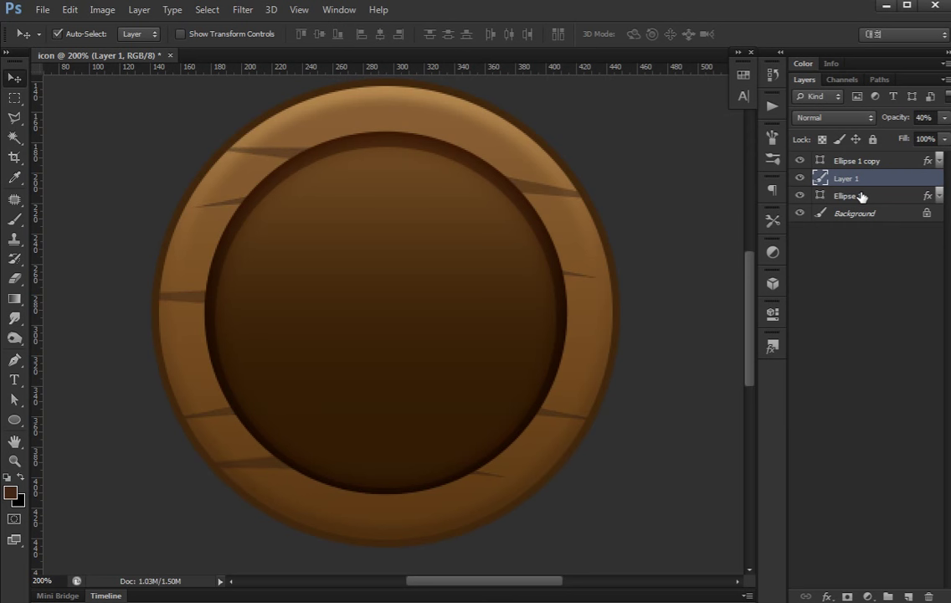
left_click(842, 313)
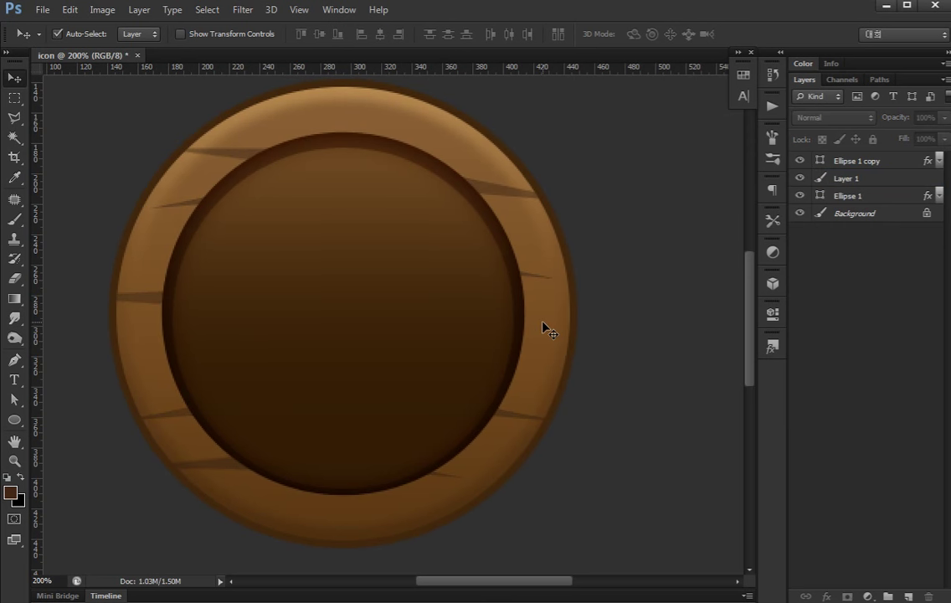
key("ctrl+minus")
key("ctrl+plus")
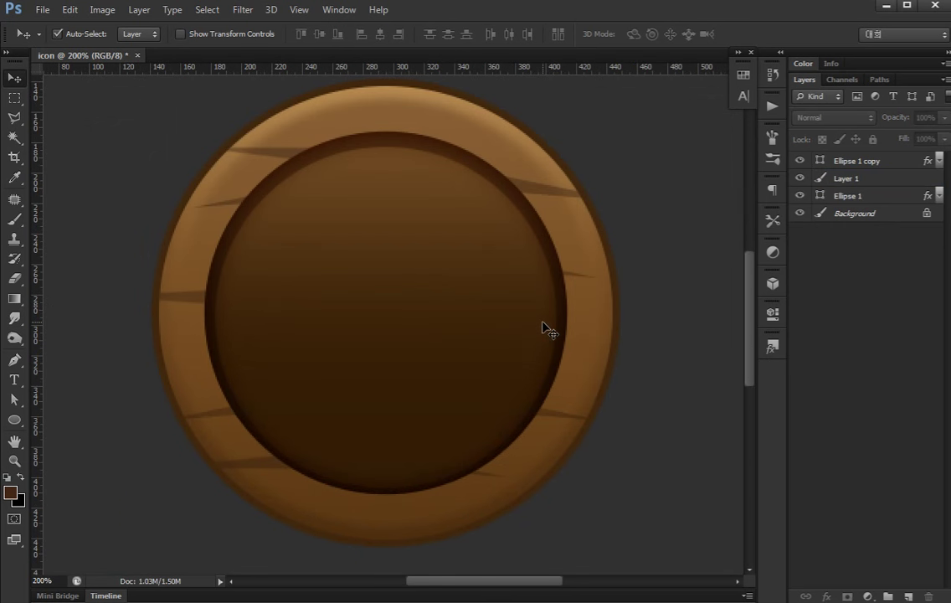
Give the left stop of Ellipse 1's gradient overlay a darker brown
left_click(467, 274)
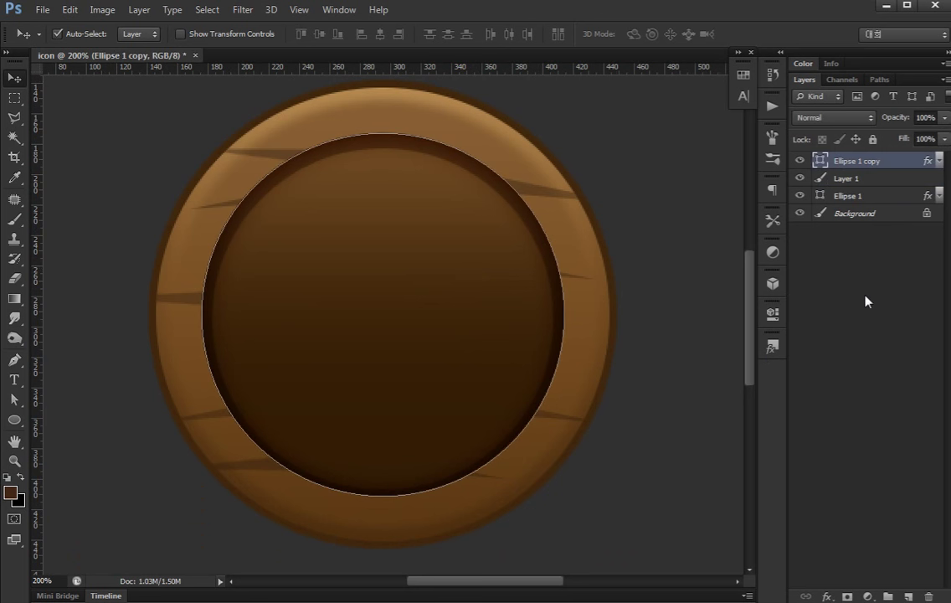
left_click_drag(567, 249, 531, 261)
left_click(548, 262)
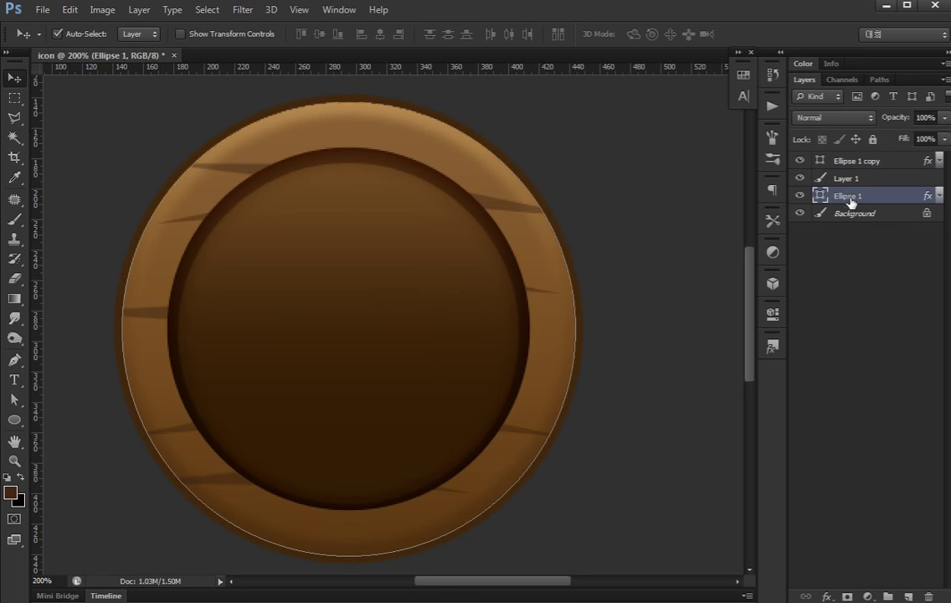
double_click(890, 203)
left_click(519, 438)
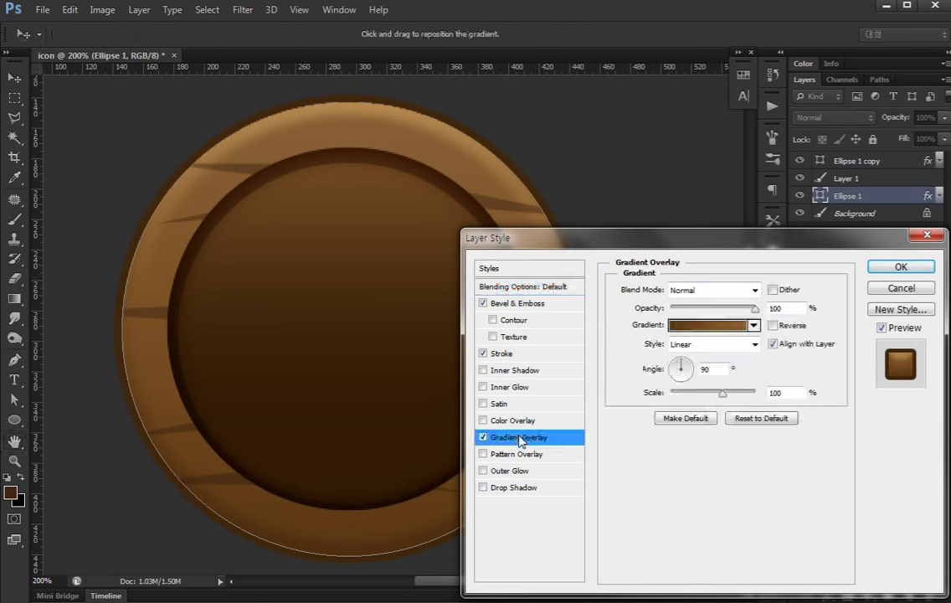
left_click(700, 327)
left_click(497, 523)
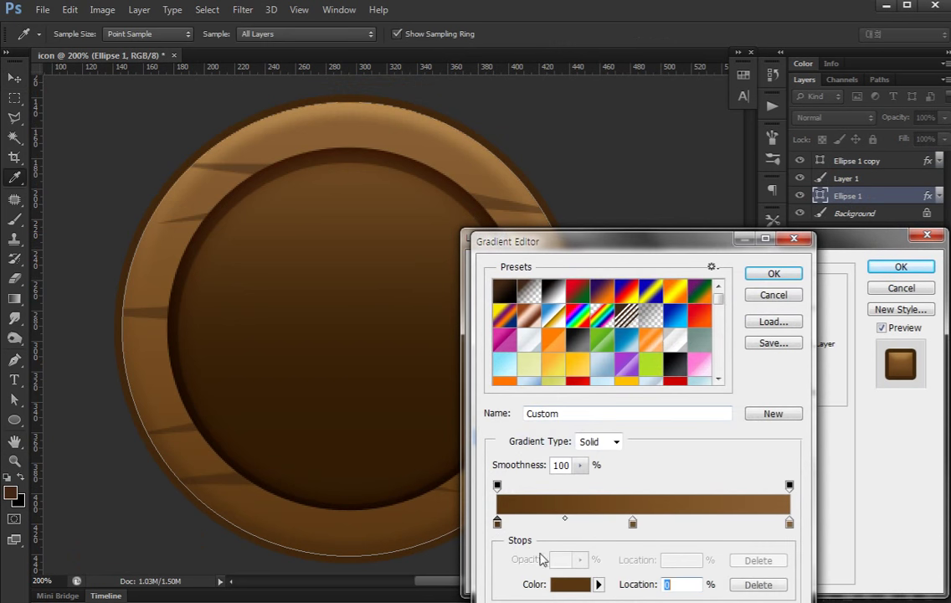
left_click(557, 585)
left_click(213, 507)
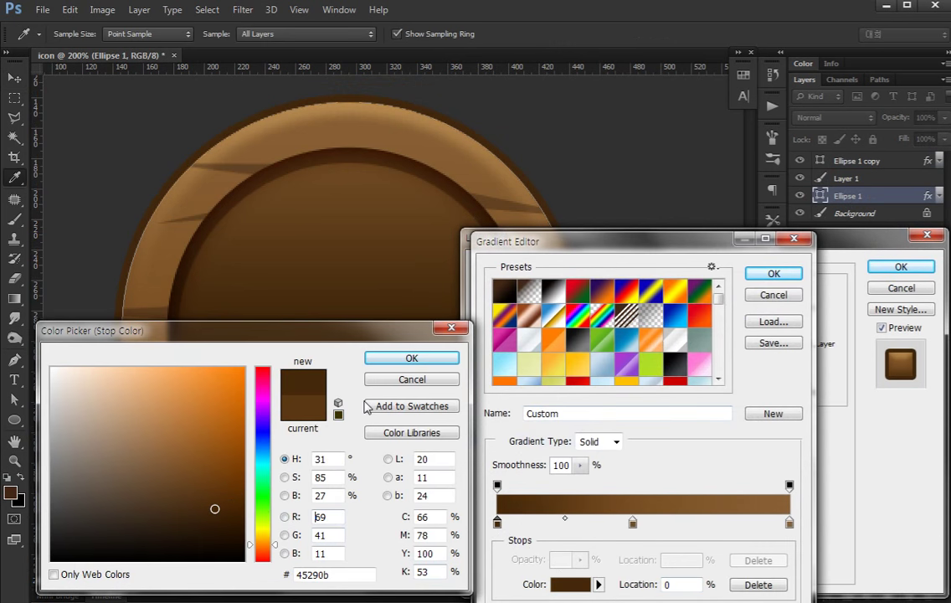
left_click(411, 358)
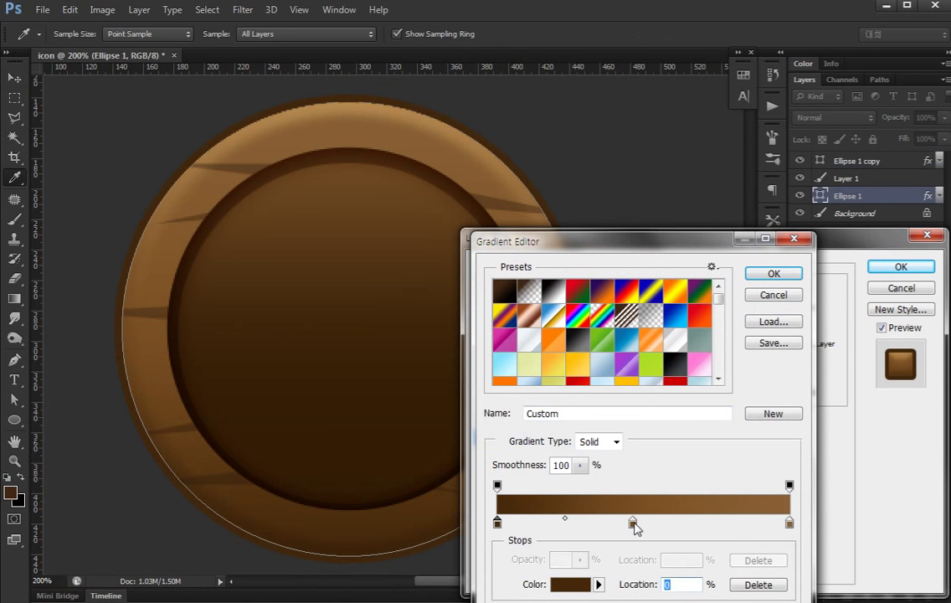
Recolour the middle gradient stop brown and apply the updated style
double_click(633, 523)
left_click(208, 480)
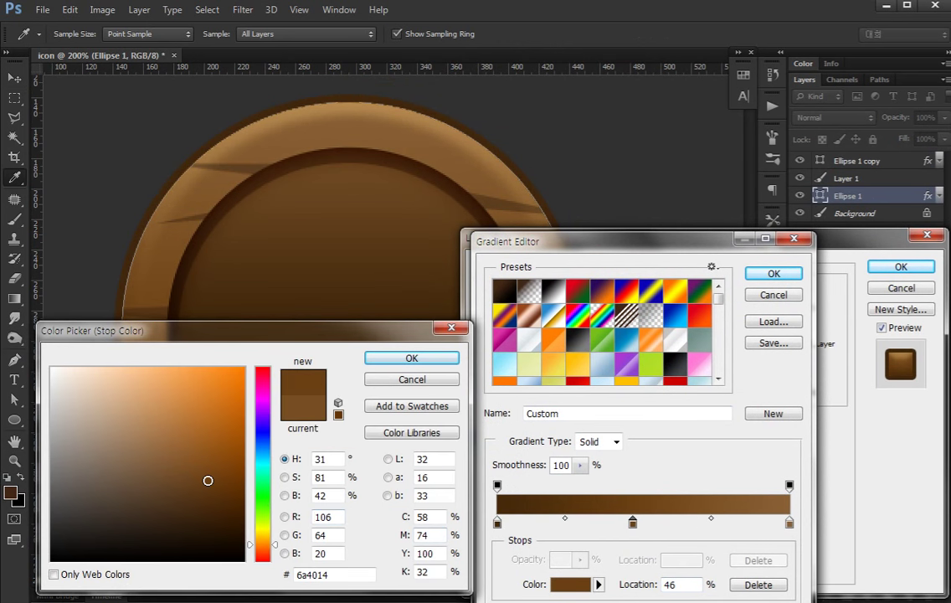
left_click(216, 481)
left_click(406, 357)
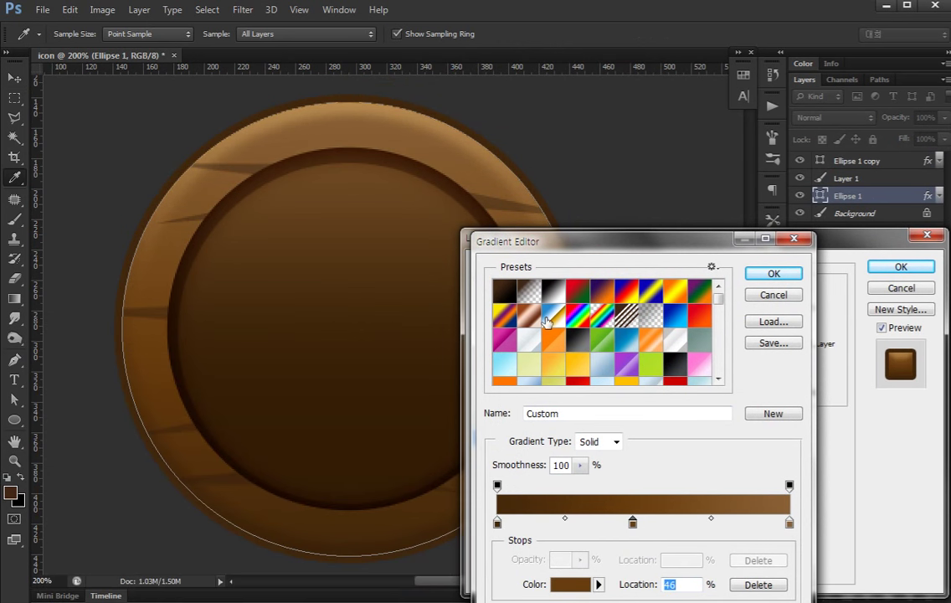
left_click(774, 273)
left_click(899, 266)
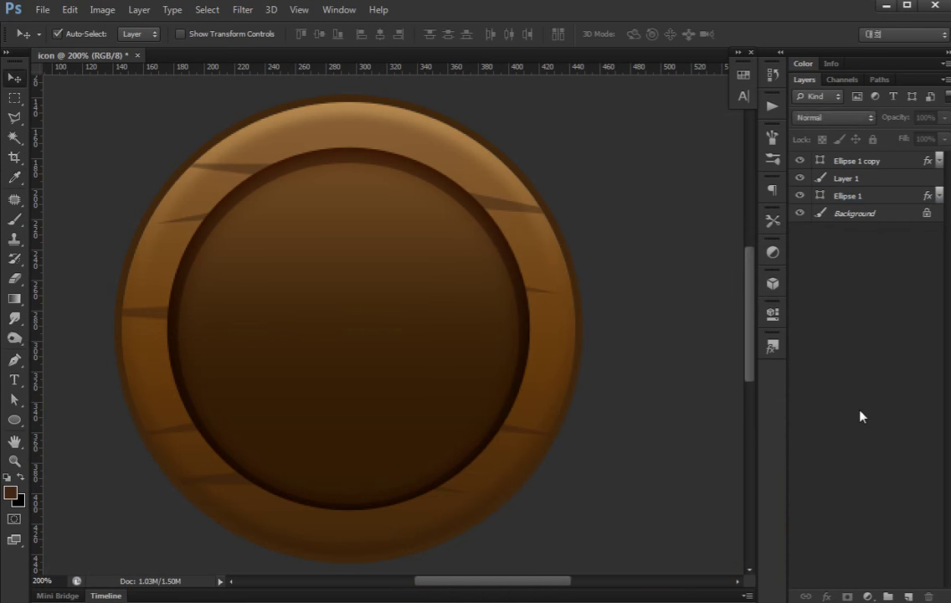
key("ctrl+minus")
key("ctrl+minus")
key("ctrl+plus")
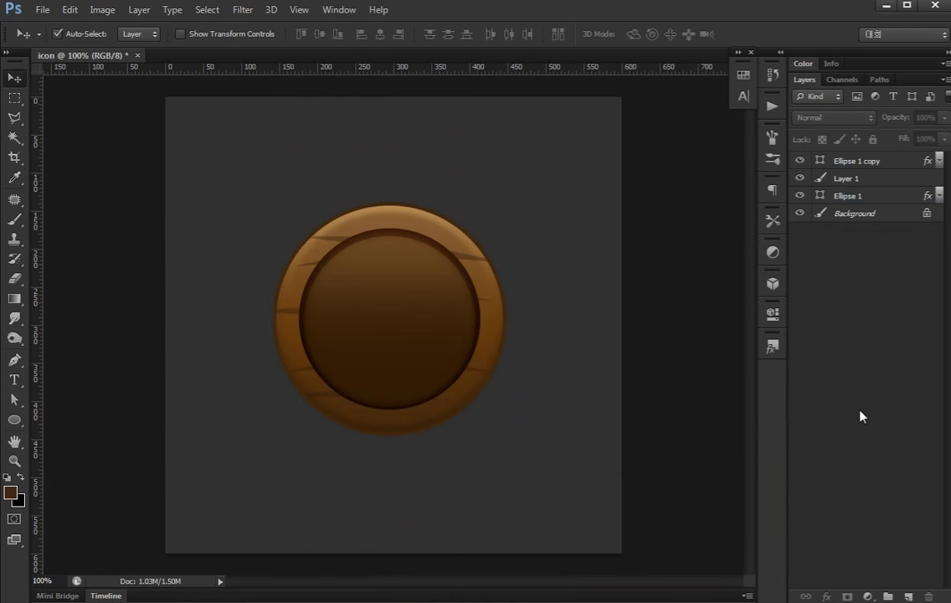
key("ctrl+plus")
Darken the left stop of the ring's gradient overlay further
left_click(578, 382)
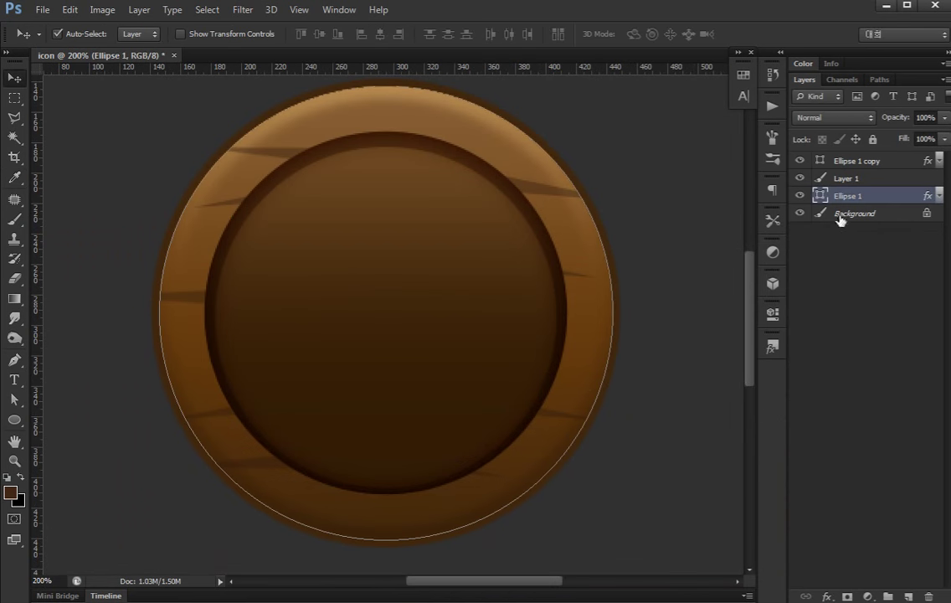
double_click(927, 197)
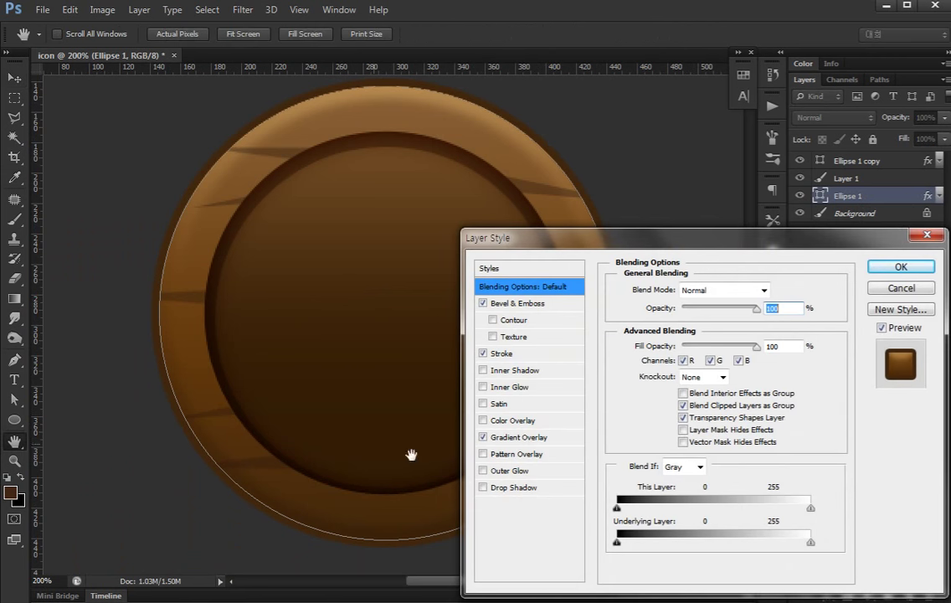
left_click(517, 438)
left_click(675, 325)
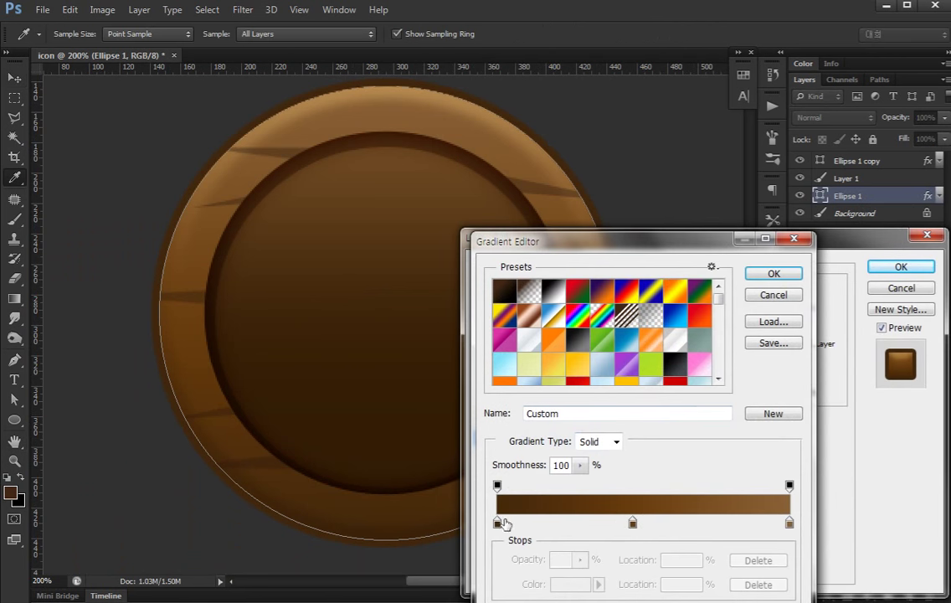
left_click(497, 523)
left_click(568, 585)
left_click(226, 522)
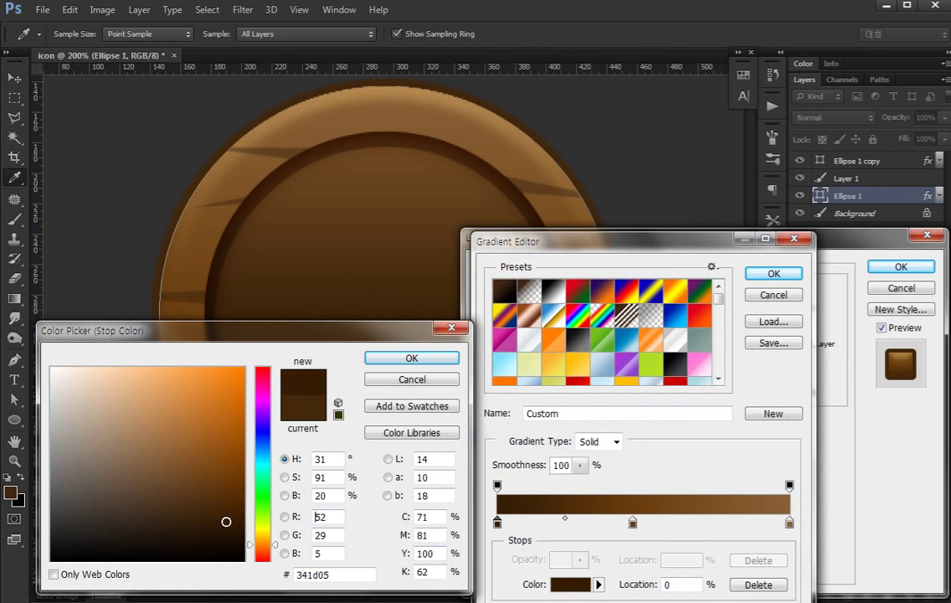
left_click(435, 364)
Move the middle gradient stop to 56%
left_click_drag(401, 387, 349, 346)
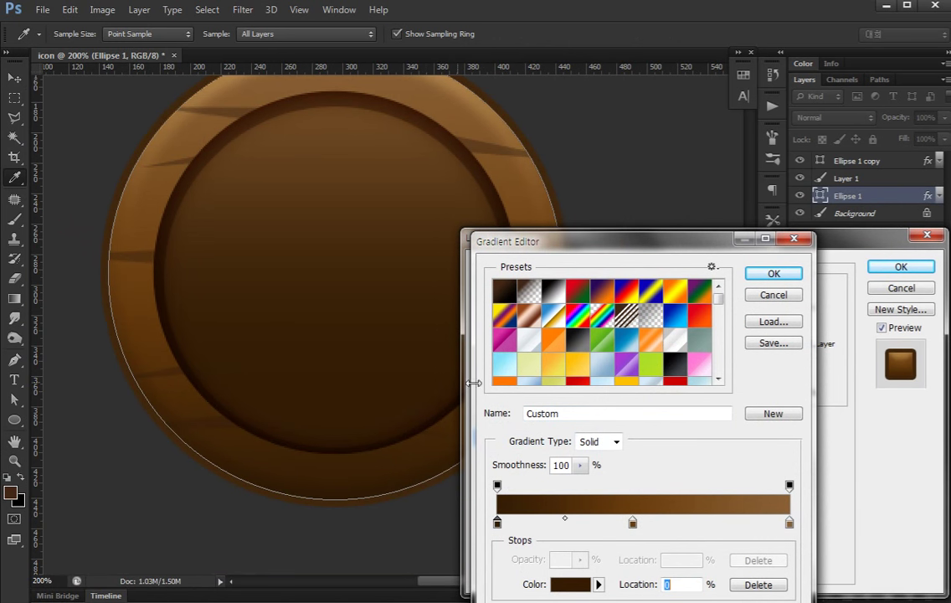
left_click_drag(633, 524, 660, 525)
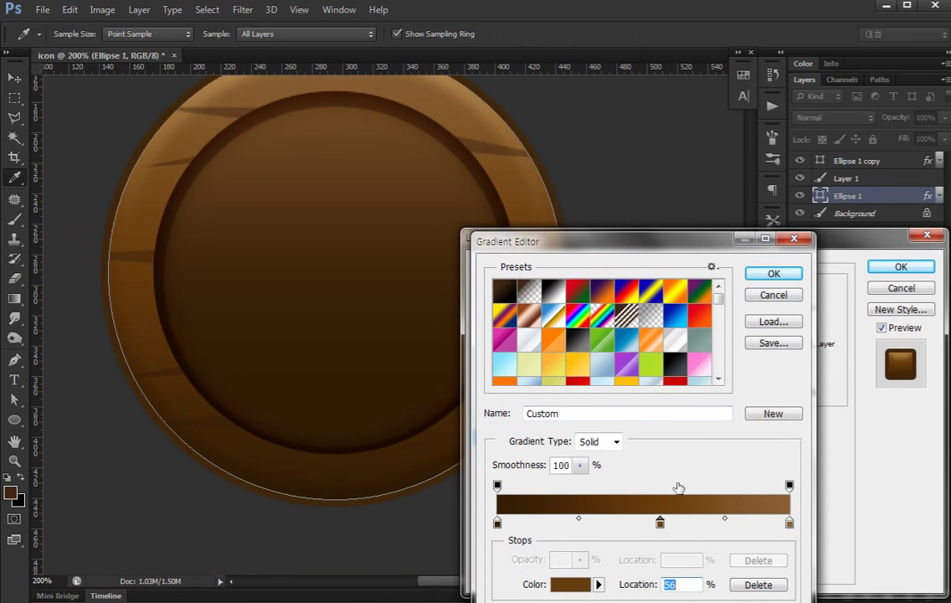
left_click(774, 275)
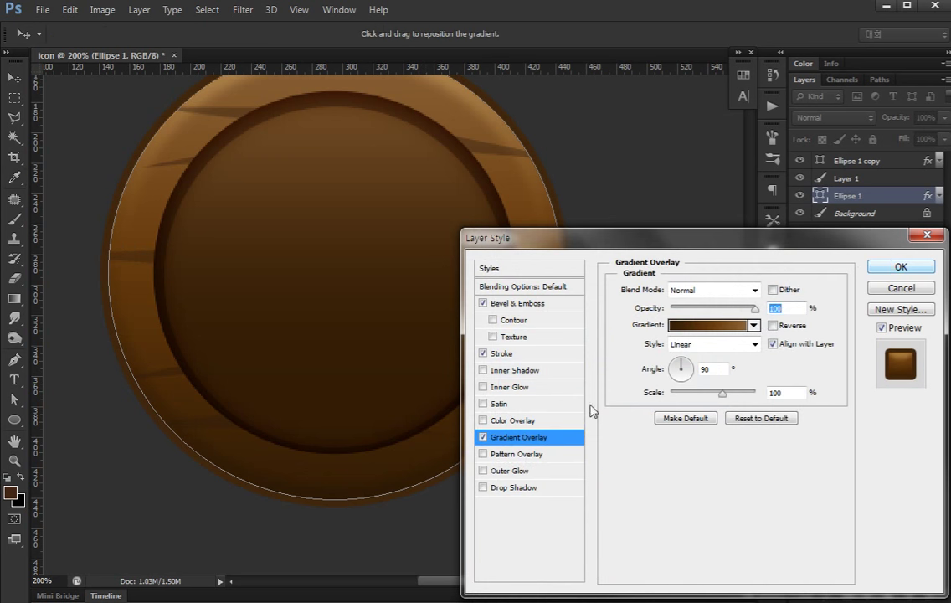
Change the outer ring's stroke colour to dark brown 271605 and apply the style
left_click(501, 355)
left_click(654, 395)
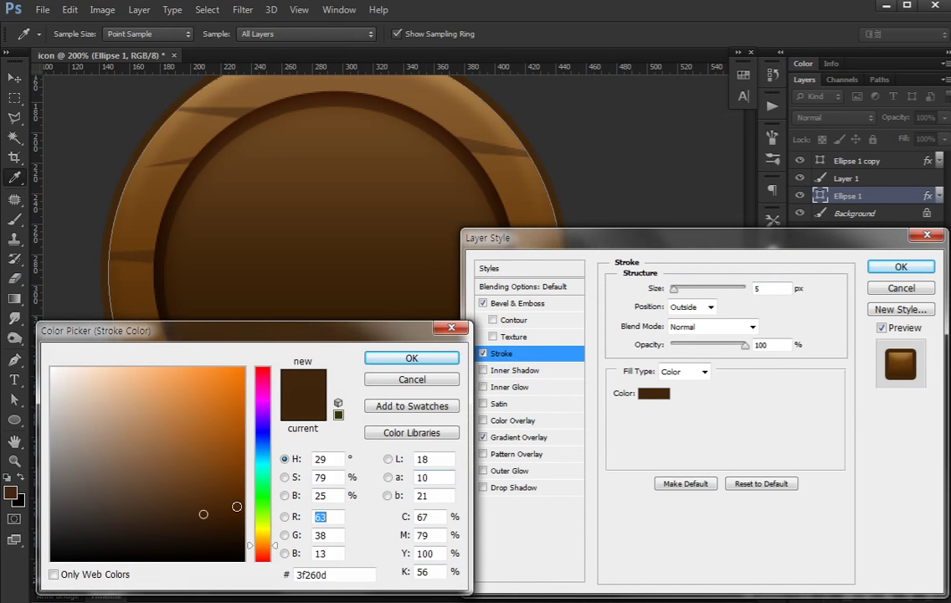
left_click(219, 529)
left_click(411, 357)
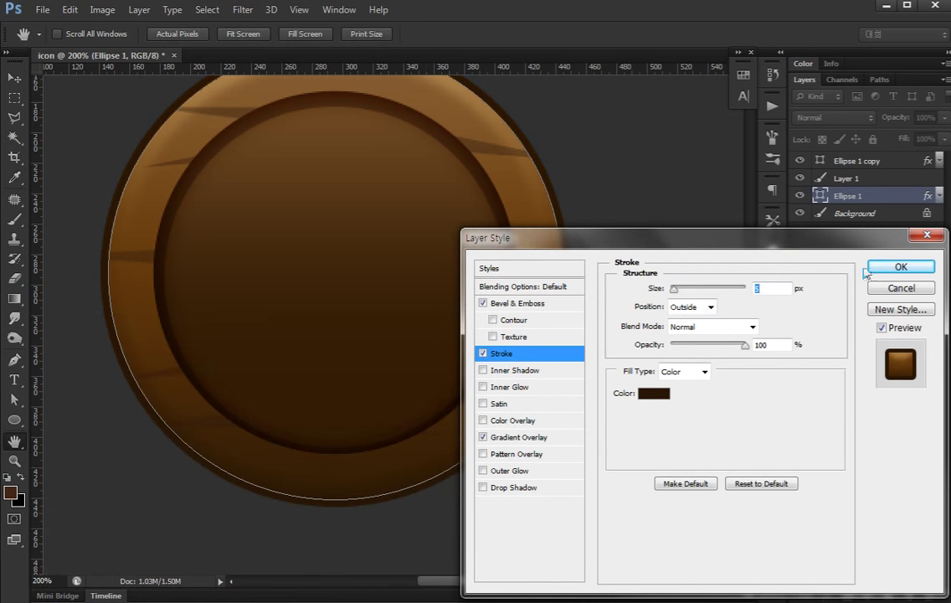
left_click(902, 266)
left_click(848, 414)
key("ctrl+1")
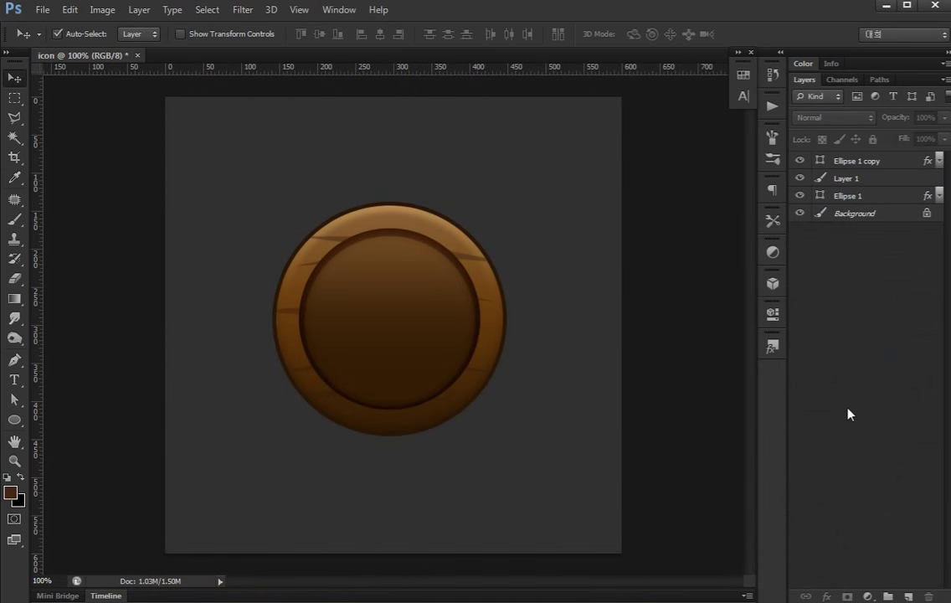
key("ctrl+plus")
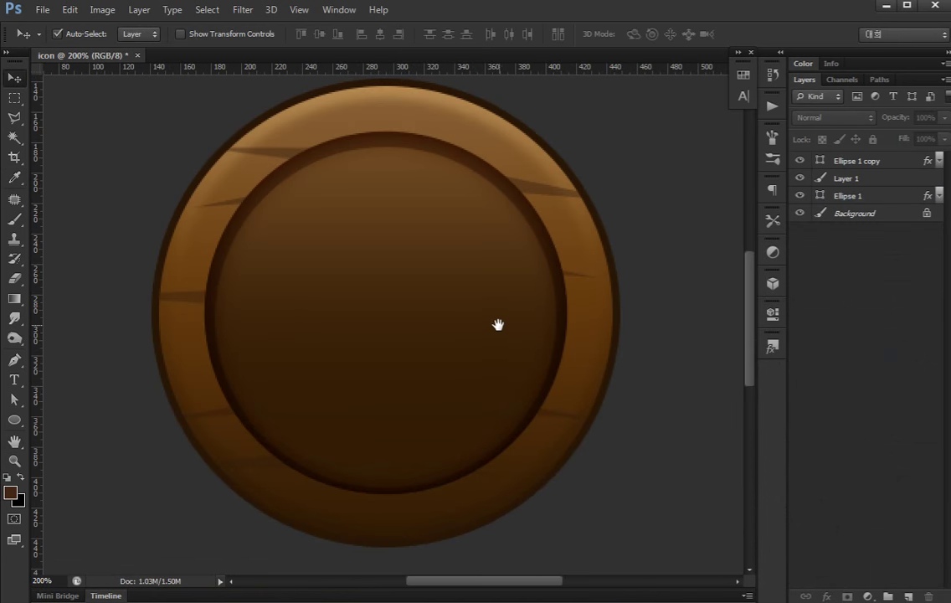
Select the upper-right streak on the grain layer and rotate it about 17 degrees
left_click_drag(498, 325, 484, 337)
left_click(521, 209)
key("m")
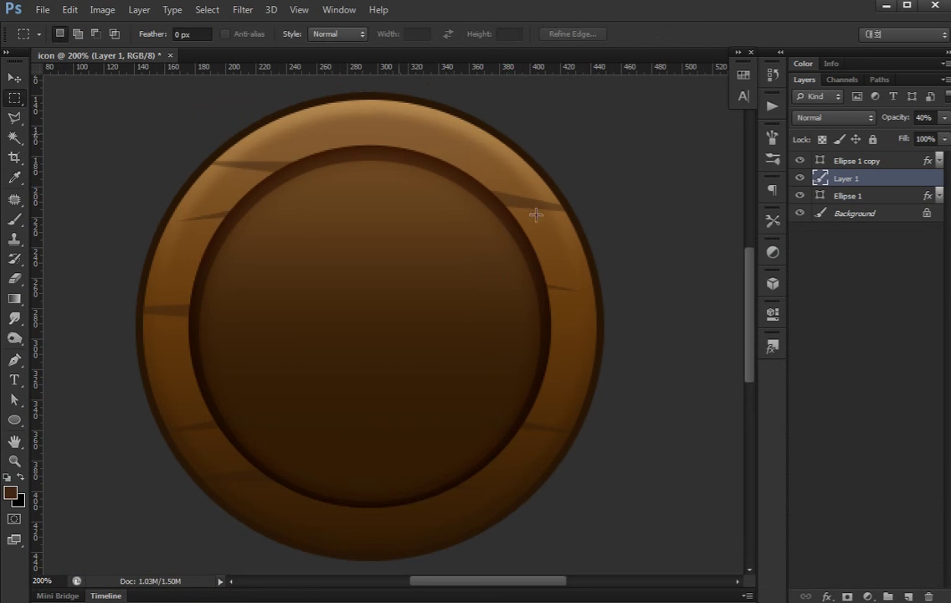
left_click_drag(371, 109, 605, 239)
key("ctrl+t")
left_click_drag(663, 240, 649, 188)
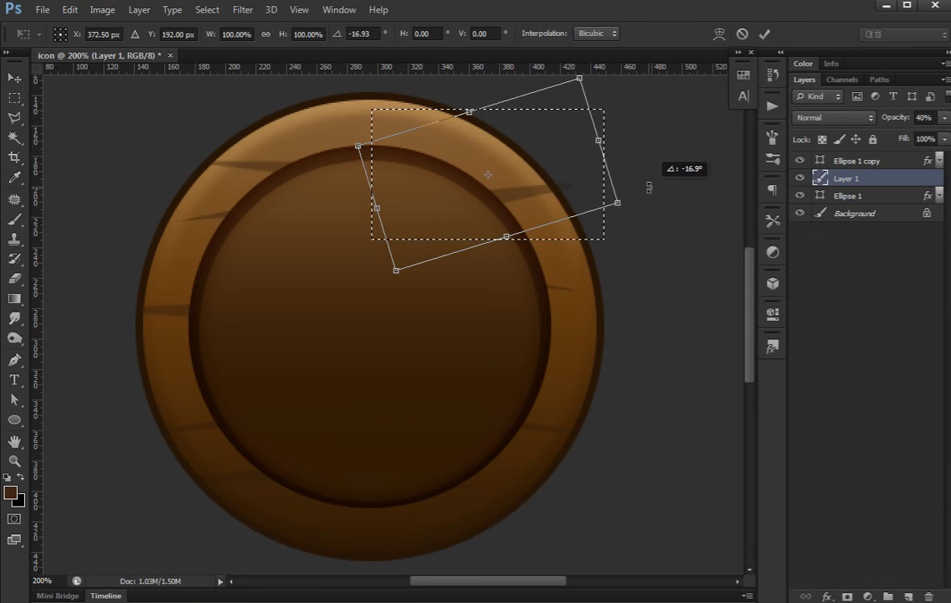
key("Return")
Tilt the streak back slightly the other way and clear the selection
key("ctrl+t")
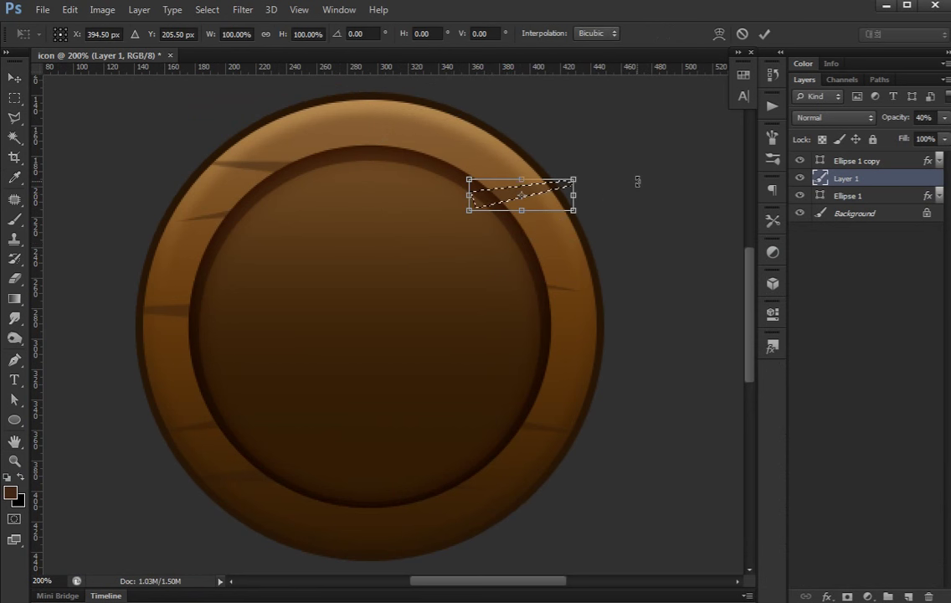
left_click_drag(638, 181, 651, 195)
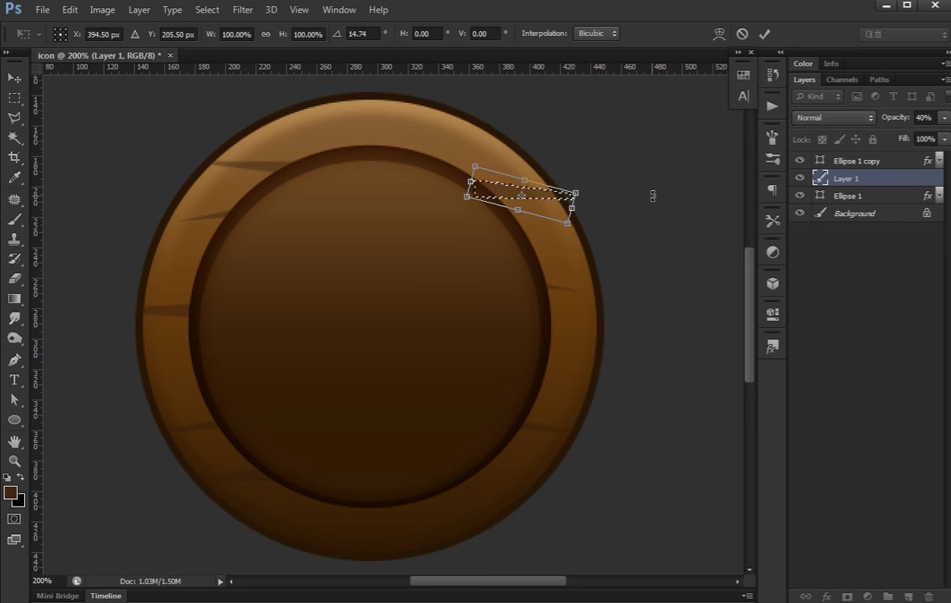
key("Return")
key("ctrl+d")
left_click(820, 196, "ctrl")
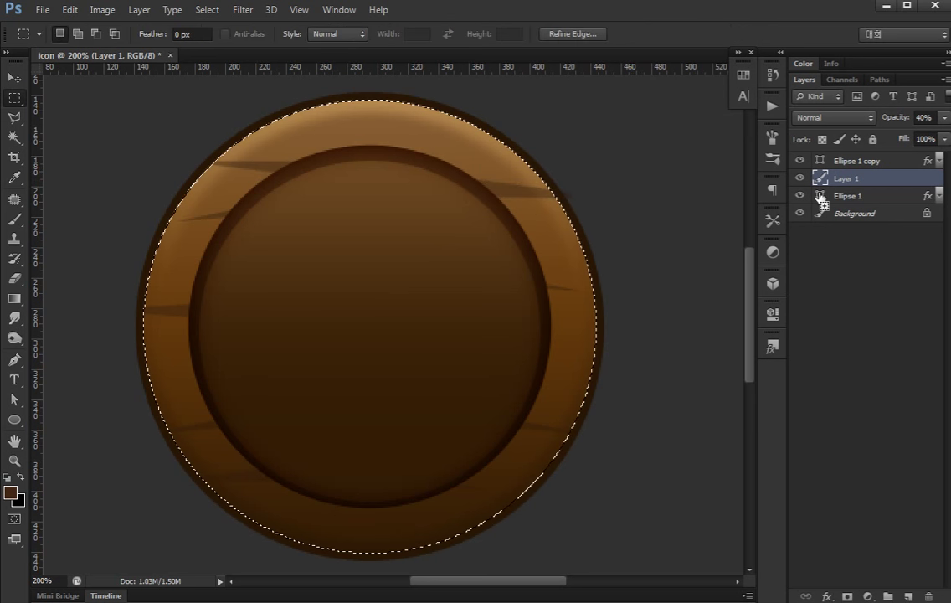
key("ctrl+d")
key("v")
left_click(796, 302)
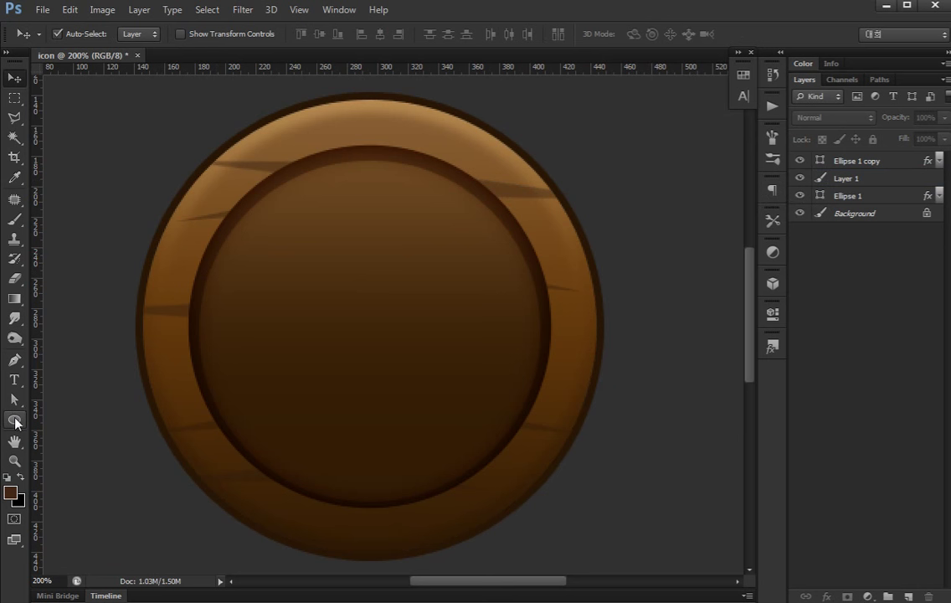
Fill the outer circle's selection with white on a new empty layer
left_click(821, 196, "ctrl")
key("ctrl+shift+alt+n")
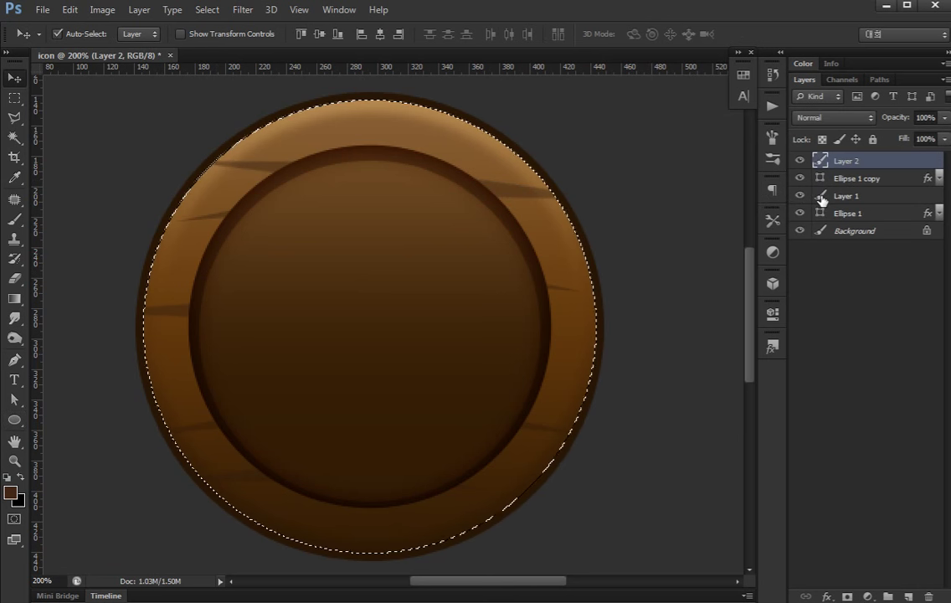
key("ctrl+minus")
key("d")
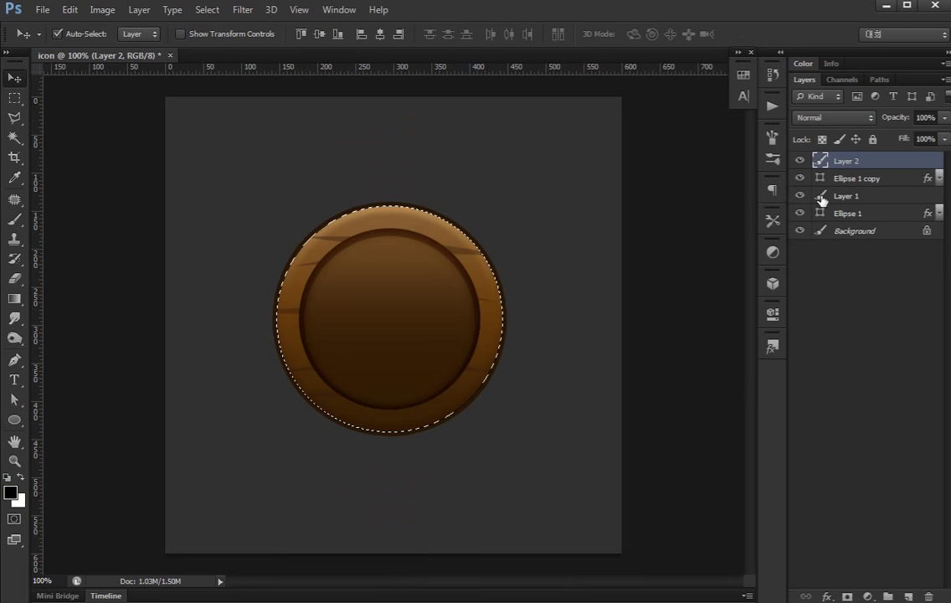
key("x")
key("alt+BackSpace")
key("ctrl+d")
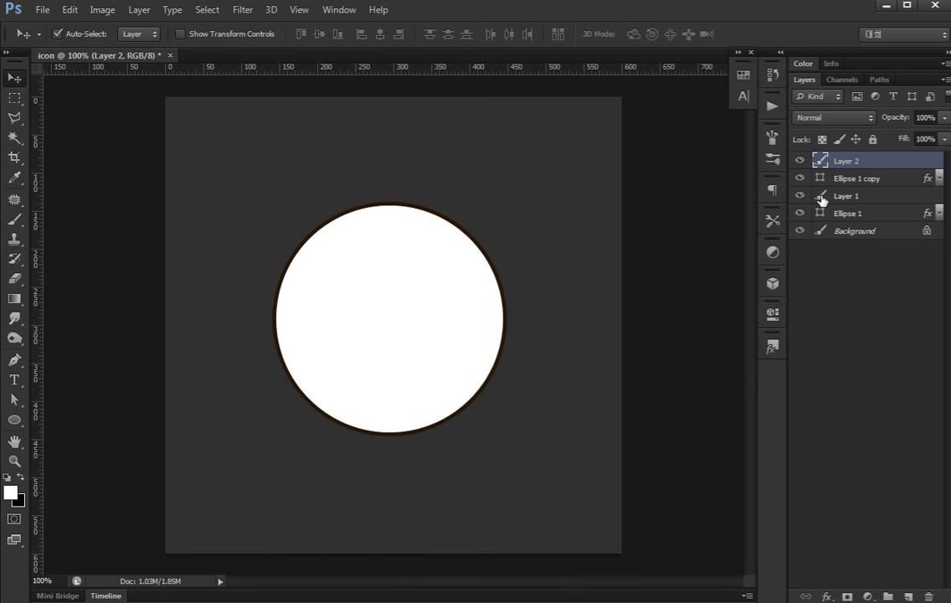
Draw a curved Pen shape covering the circle's lower-right portion
key("p")
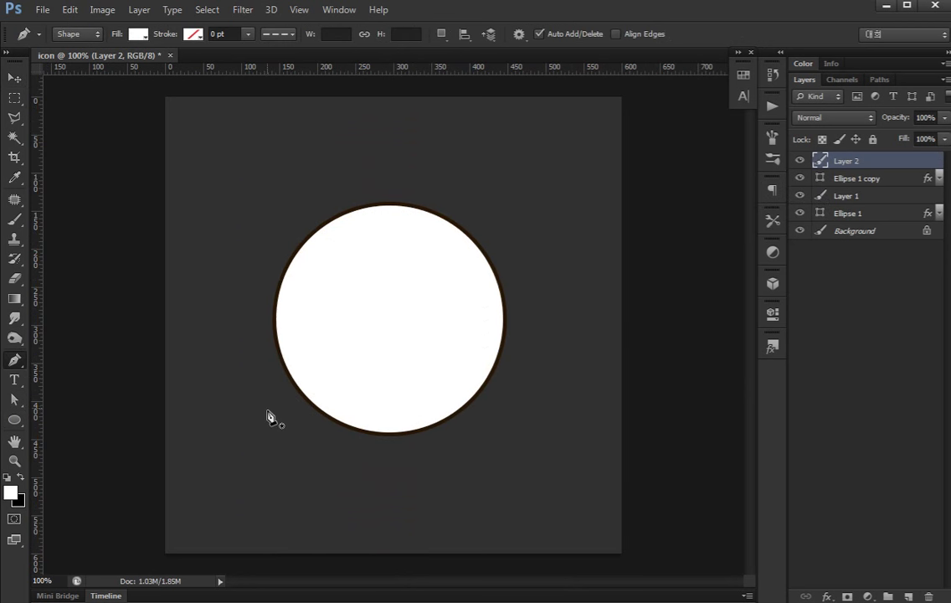
left_click(267, 411)
left_click_drag(533, 262, 706, 270)
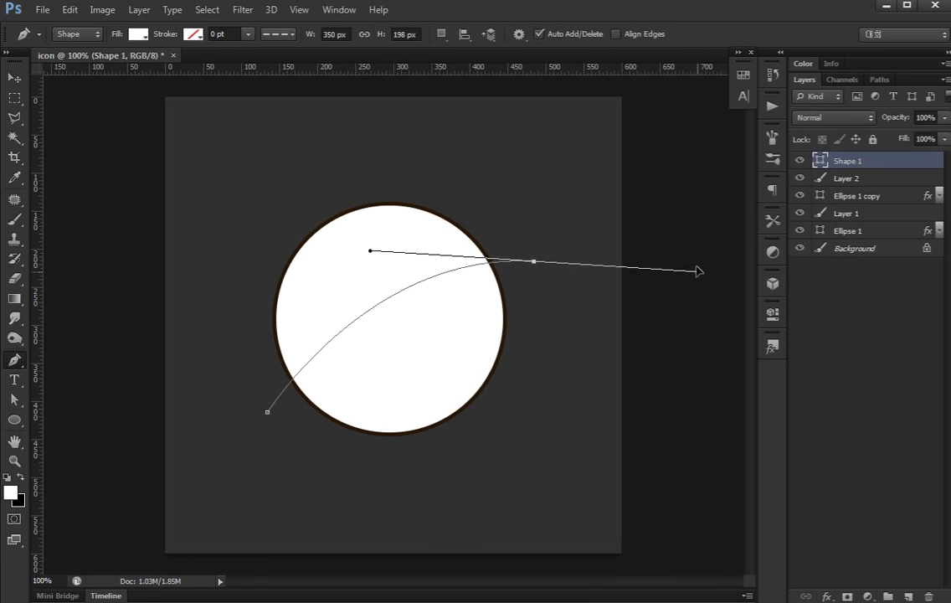
left_click(533, 261, "alt")
left_click(531, 396)
left_click(459, 456)
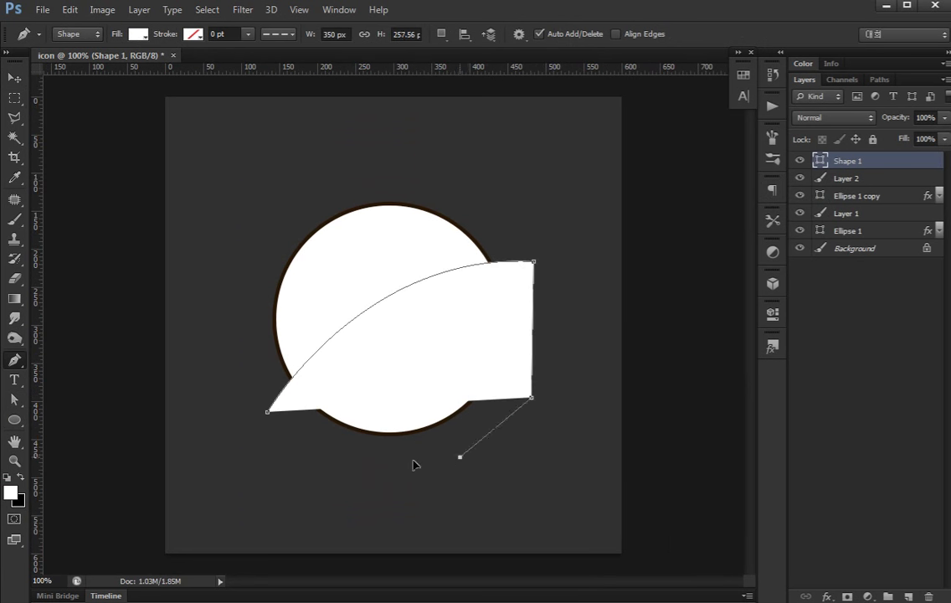
left_click(347, 452)
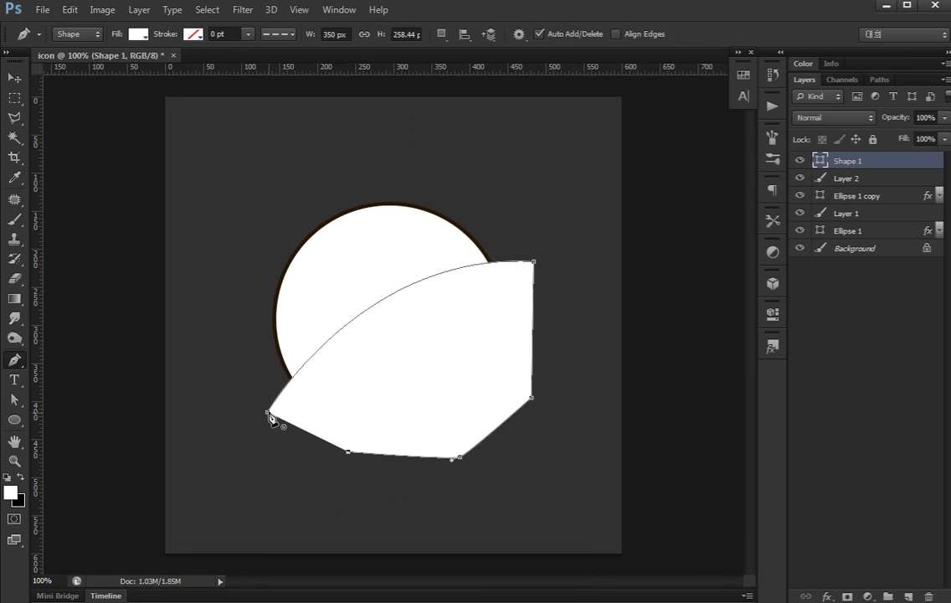
Cut the pen shape's area out of the white layer and set the layer's fill to 0%
key("ctrl+Return")
left_click(860, 178)
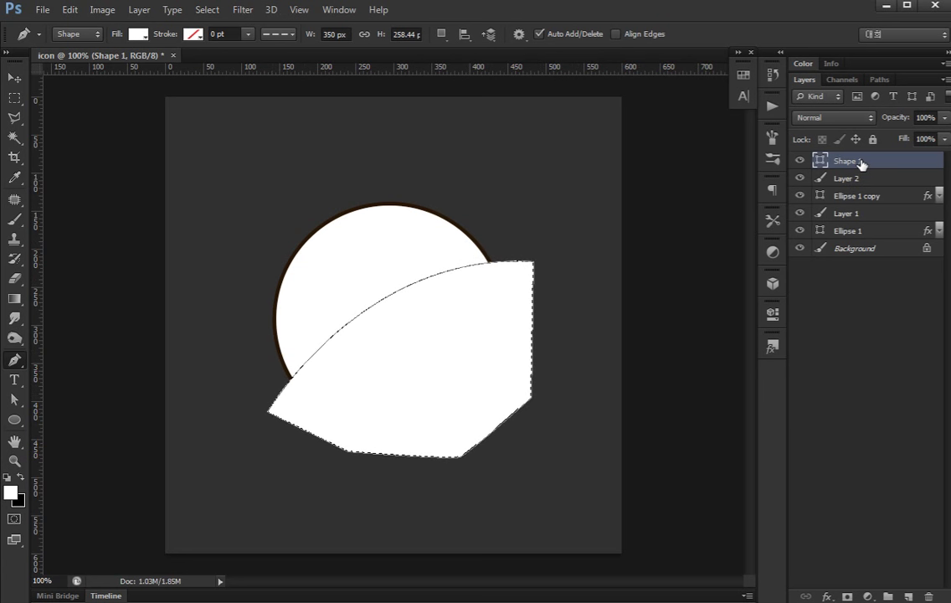
key("Delete")
key("Delete")
key("ctrl+d")
key("v")
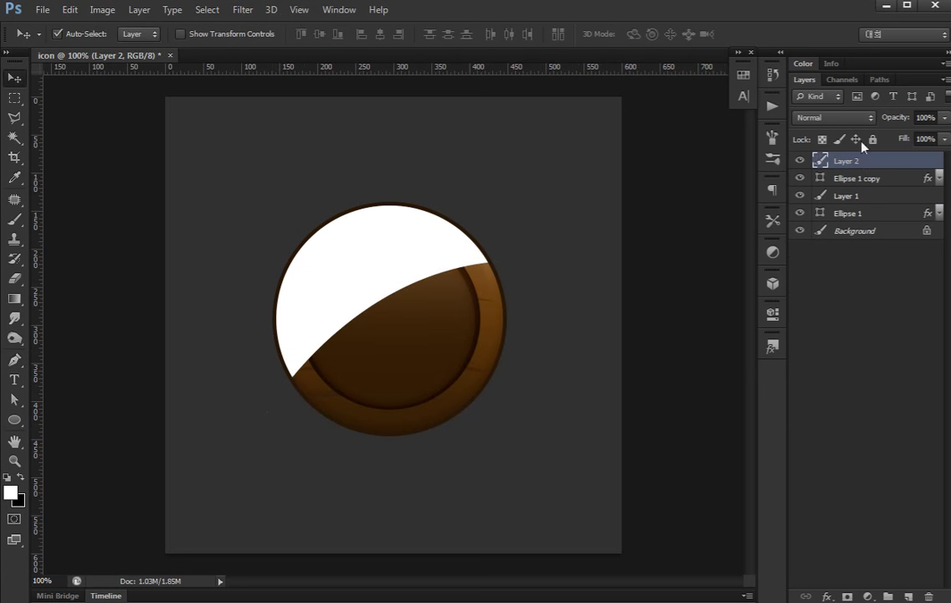
left_click(943, 140)
left_click_drag(913, 159, 834, 159)
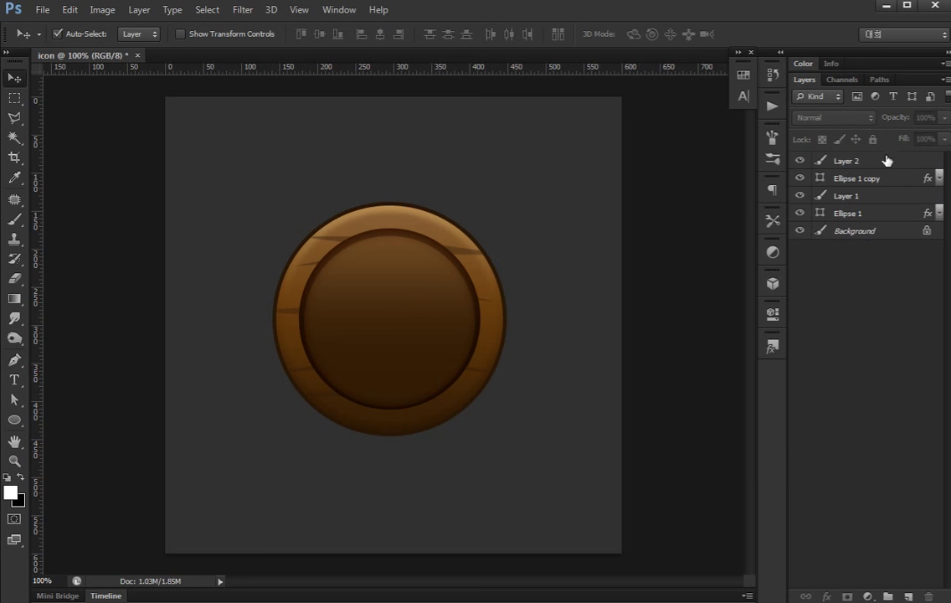
Add a Foreground to Transparent gradient overlay to Layer 2
double_click(892, 159)
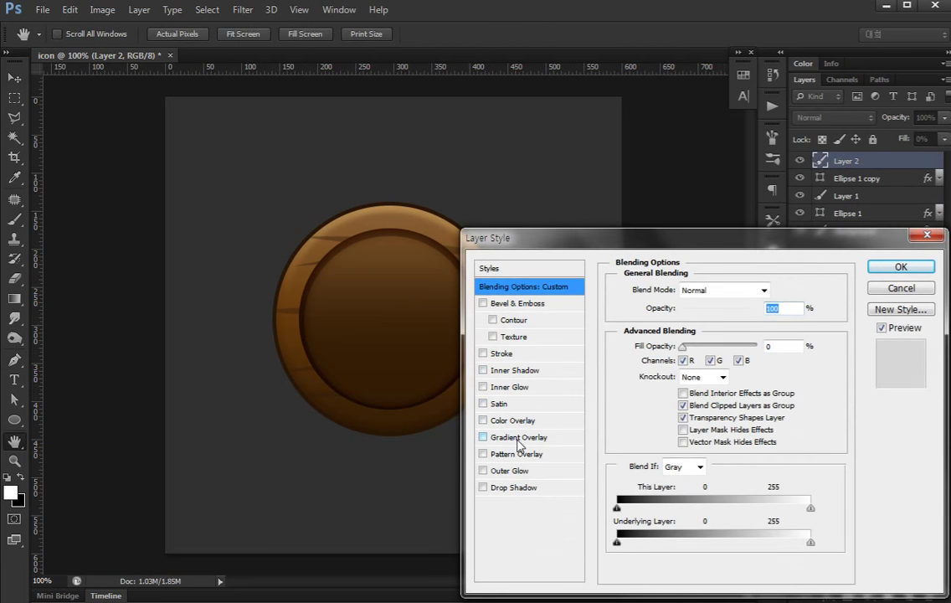
left_click(521, 423)
left_click(694, 385)
left_click(531, 291)
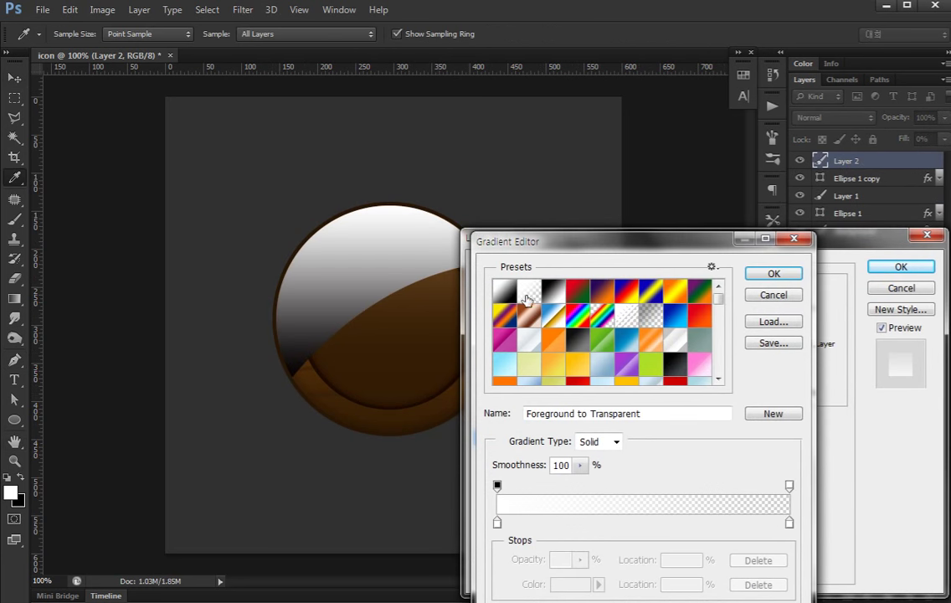
left_click(772, 275)
Angle the overlay toward the upper left at 35% opacity in Overlay blend mode
left_click_drag(680, 371, 740, 399)
left_click_drag(368, 251, 345, 211)
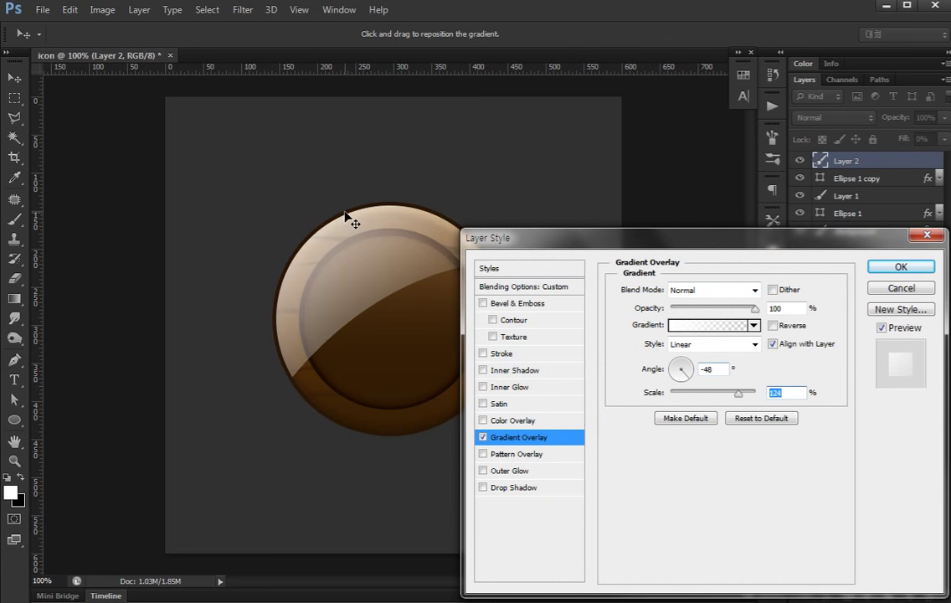
left_click_drag(754, 307, 700, 307)
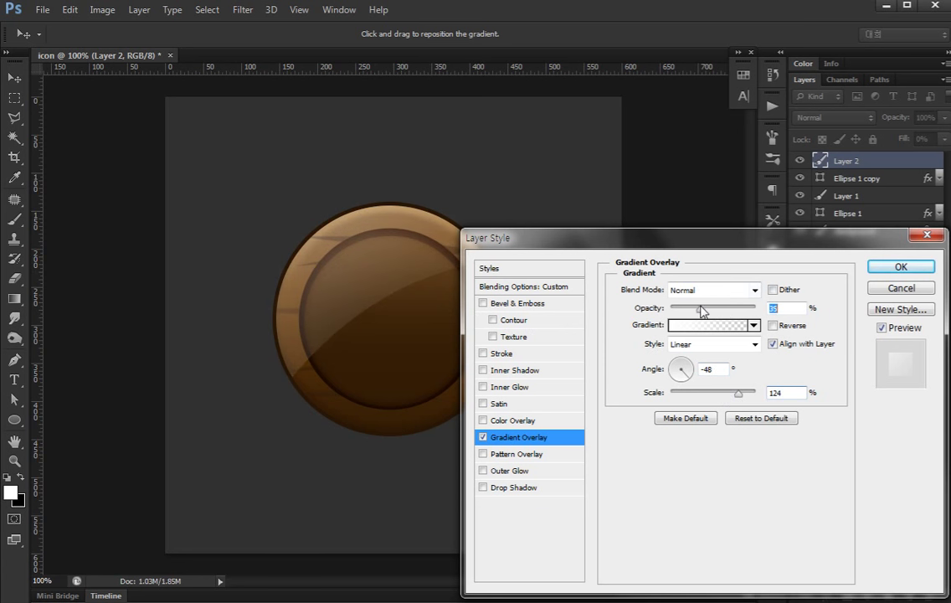
left_click(702, 290)
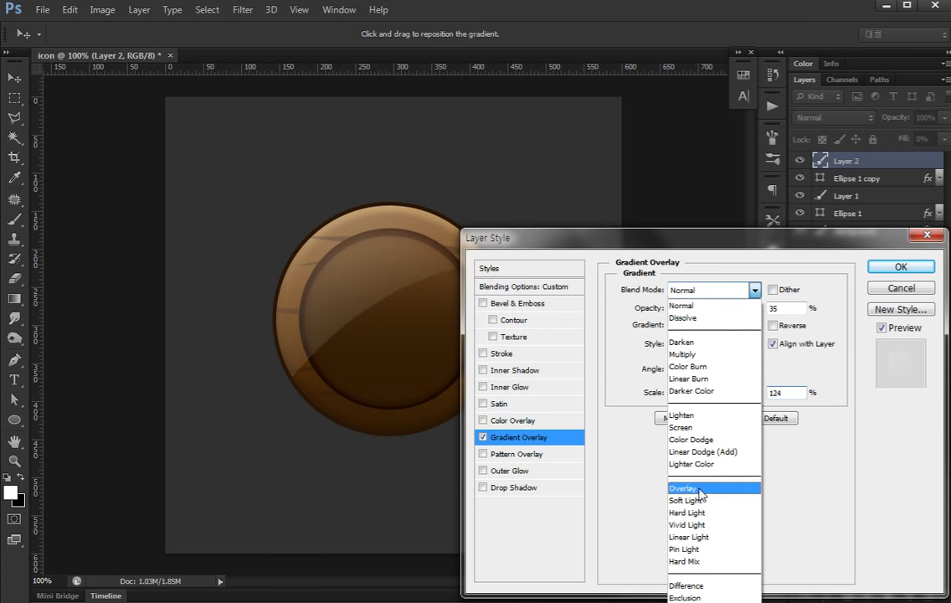
left_click(691, 487)
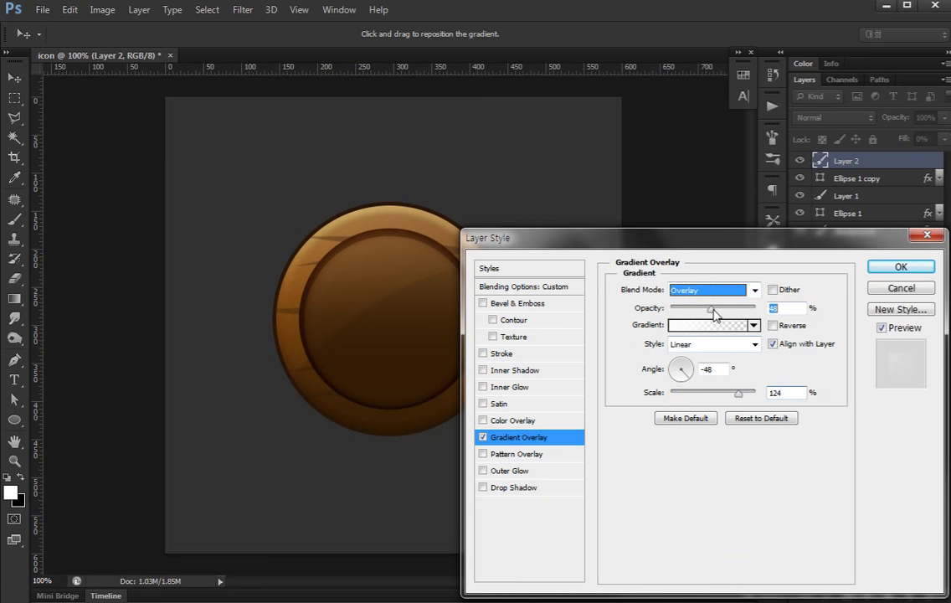
left_click(901, 267)
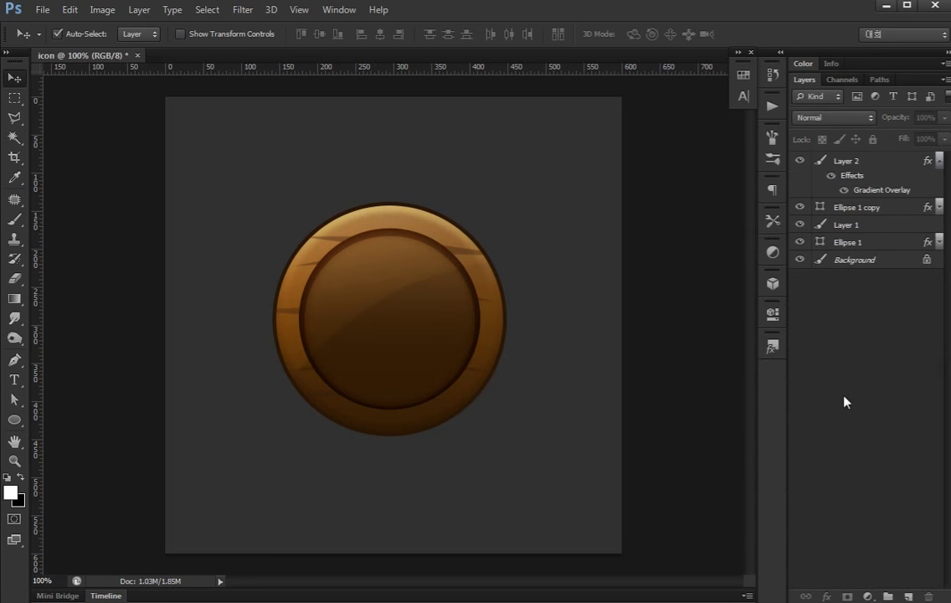
key("ctrl+plus")
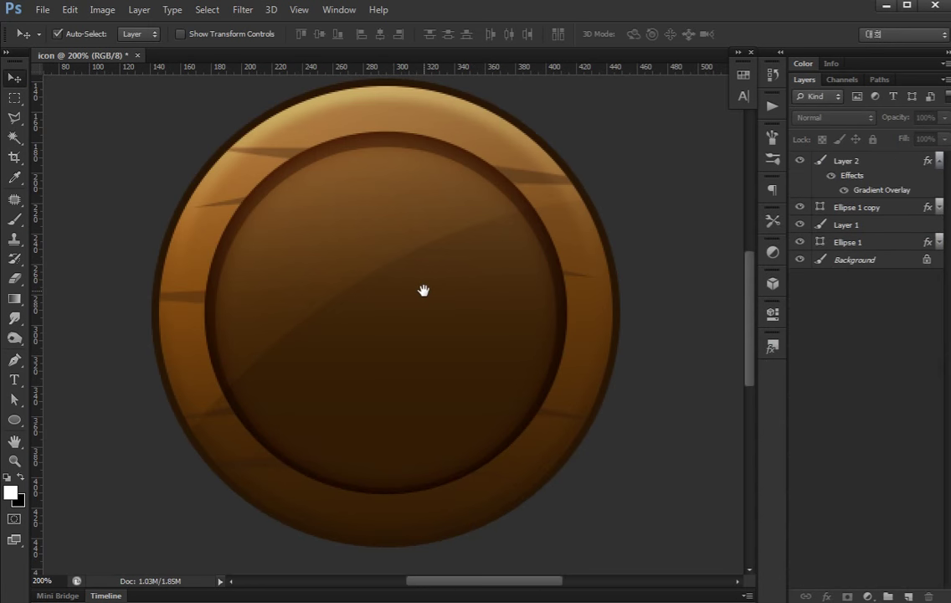
Draw two small white ellipse dots on the inner disc, shrinking the second to about half size
left_click(14, 419)
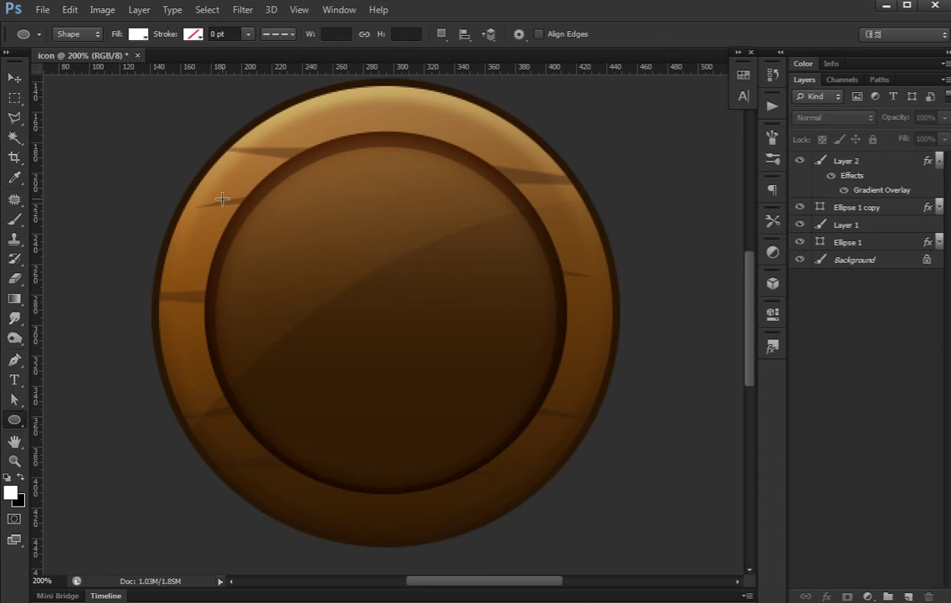
left_click_drag(270, 206, 297, 232)
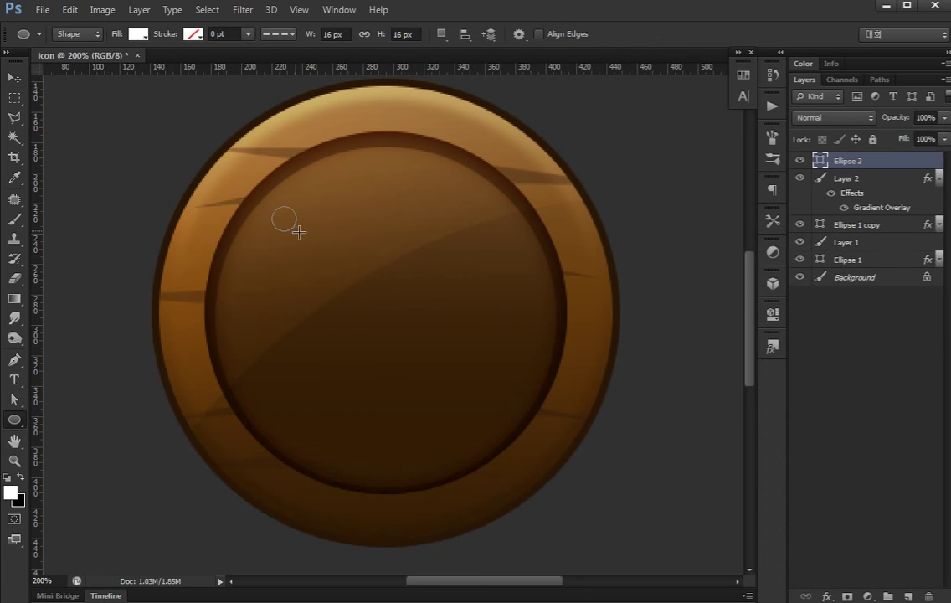
left_click_drag(297, 181, 319, 204)
key("ctrl+t")
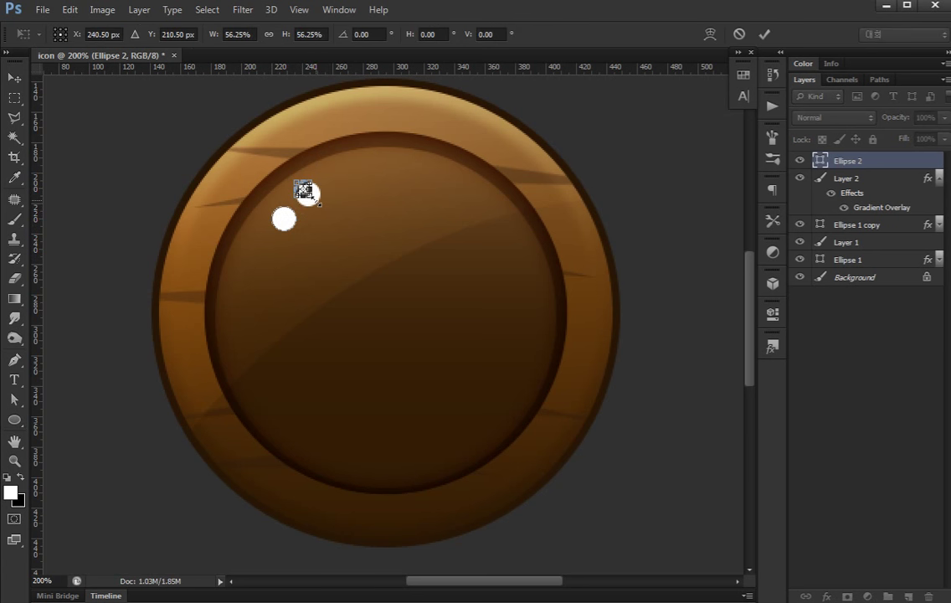
key("Return")
Nudge both sparkle dots into place with the arrow keys and check them at 100%
key("a")
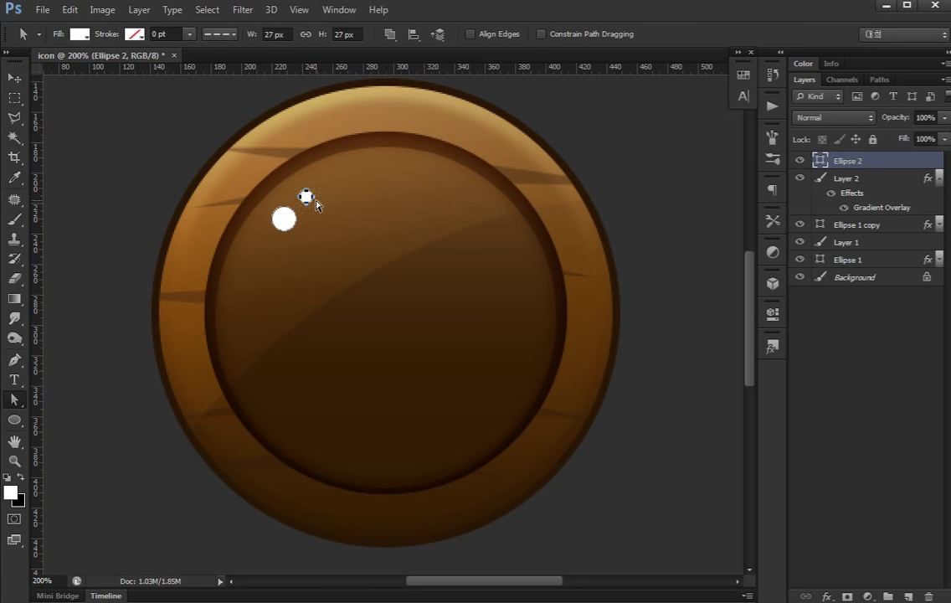
key("v")
key("a")
key("v")
key("Up")
key("Up")
key("Up")
key("Left")
key("Left")
key("Left")
key("Right")
key("Right")
key("Right")
key("Down")
key("Down")
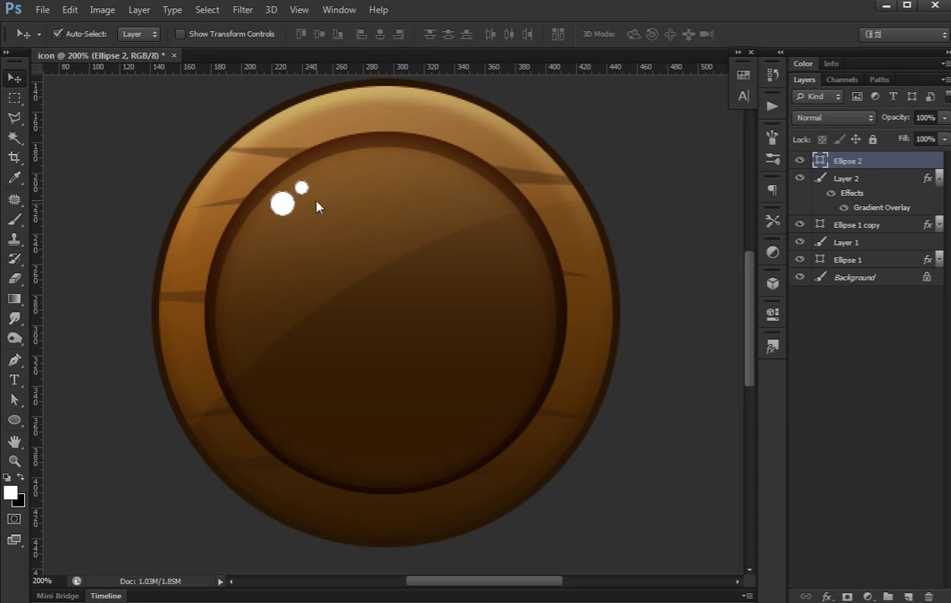
key("ctrl+minus")
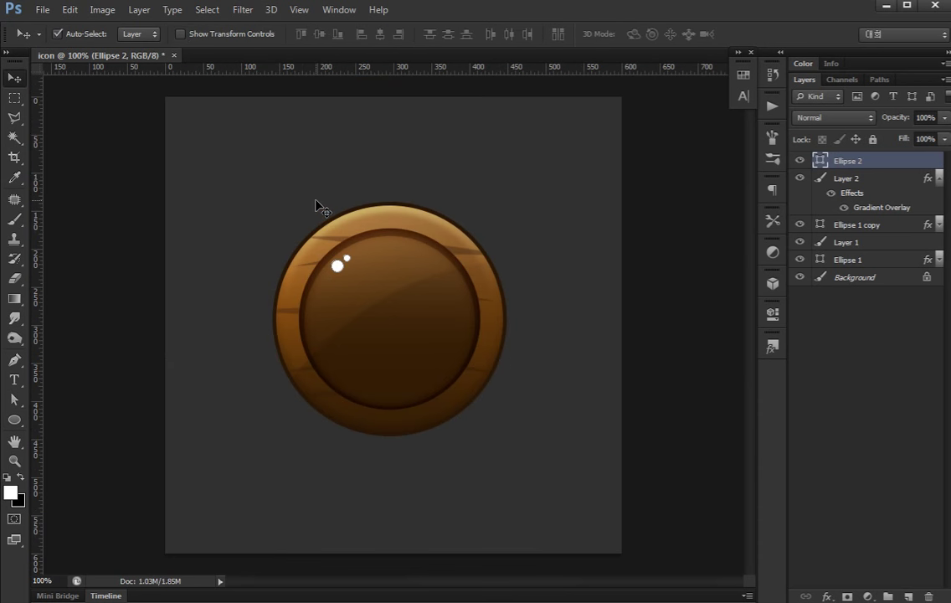
left_click(589, 361)
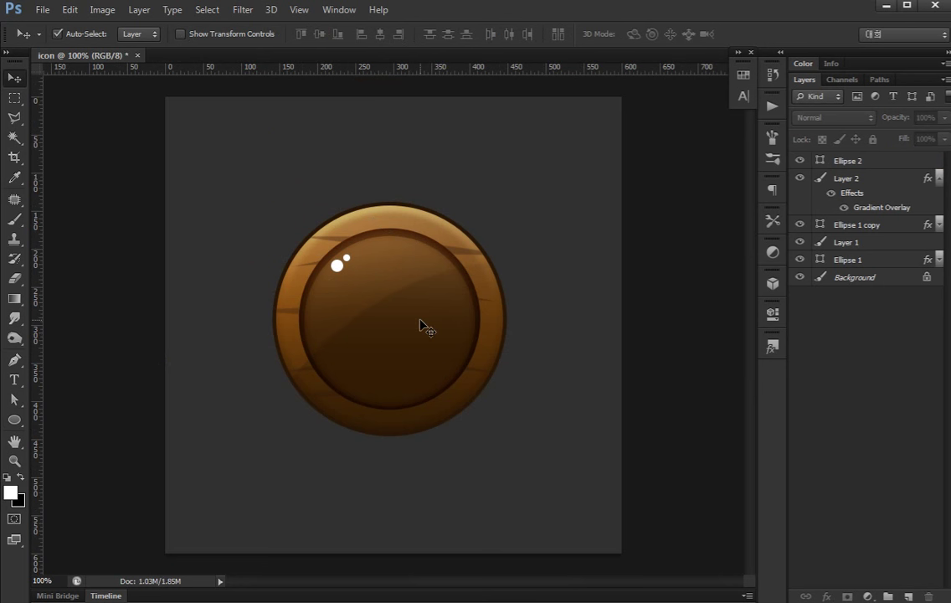
key("ctrl+plus")
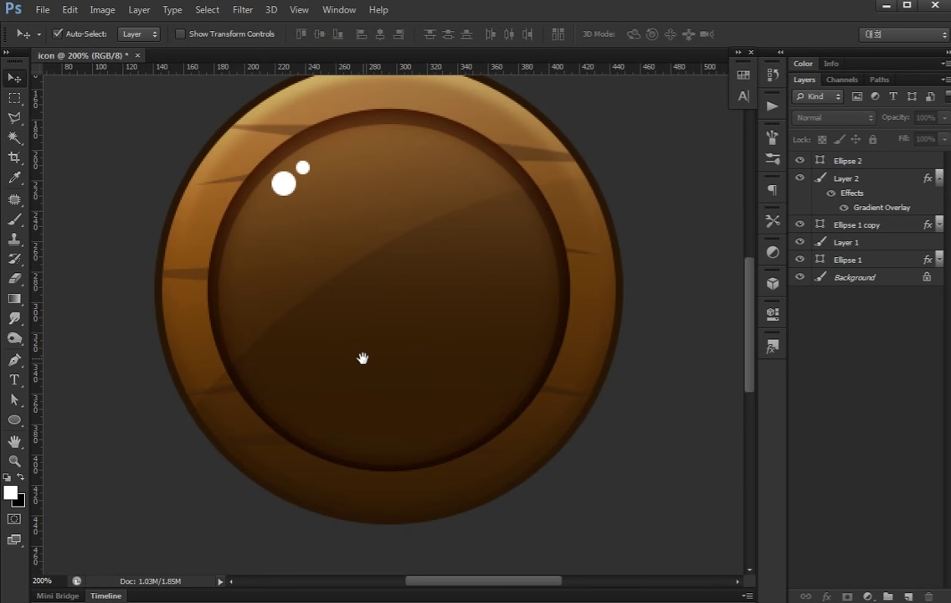
Add a faint dark grain streak across the outer ring's right rim on Layer 1
left_click_drag(363, 358, 357, 355)
left_click(574, 252)
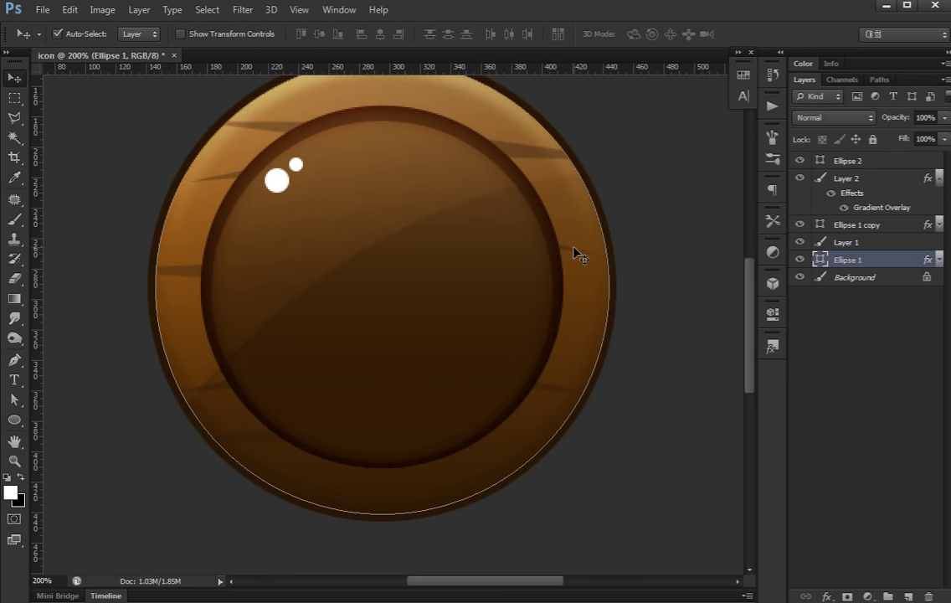
left_click(823, 242)
key("m")
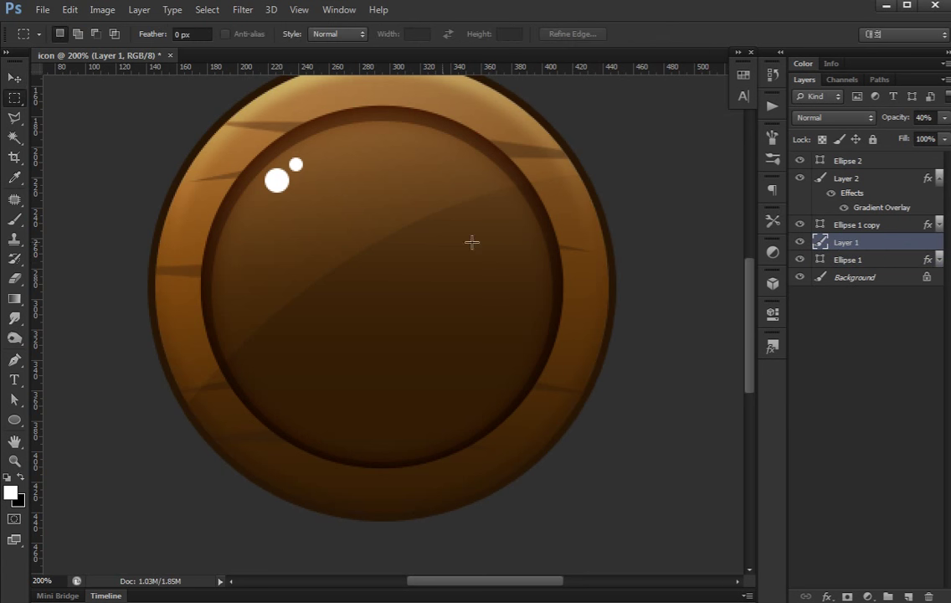
key("ctrl+shift+d")
left_click_drag(580, 246, 603, 310)
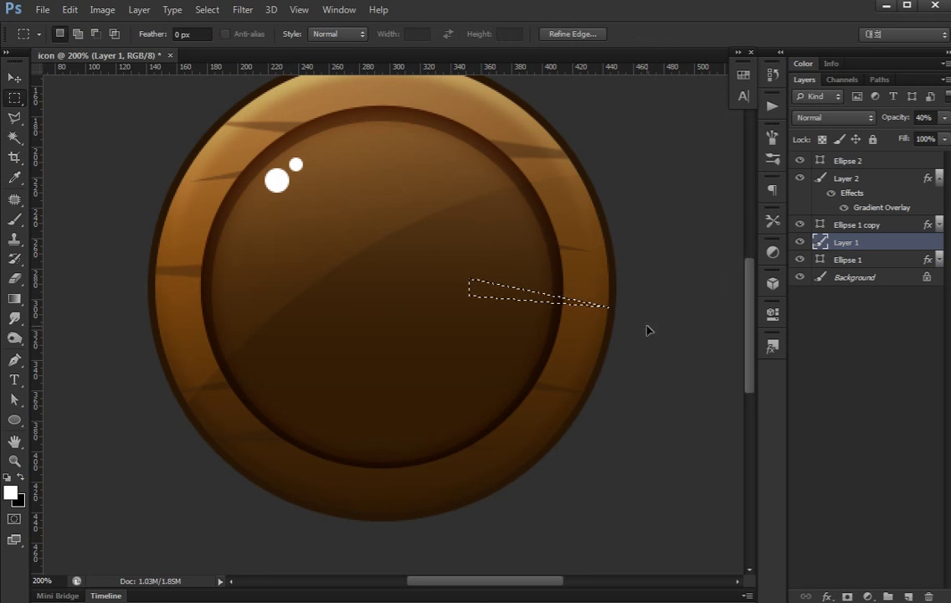
key("ctrl+d")
Select the inner circle layer, Ellipse 1 copy, viewed at 200% zoom
scroll(756, 289, "down", 1)
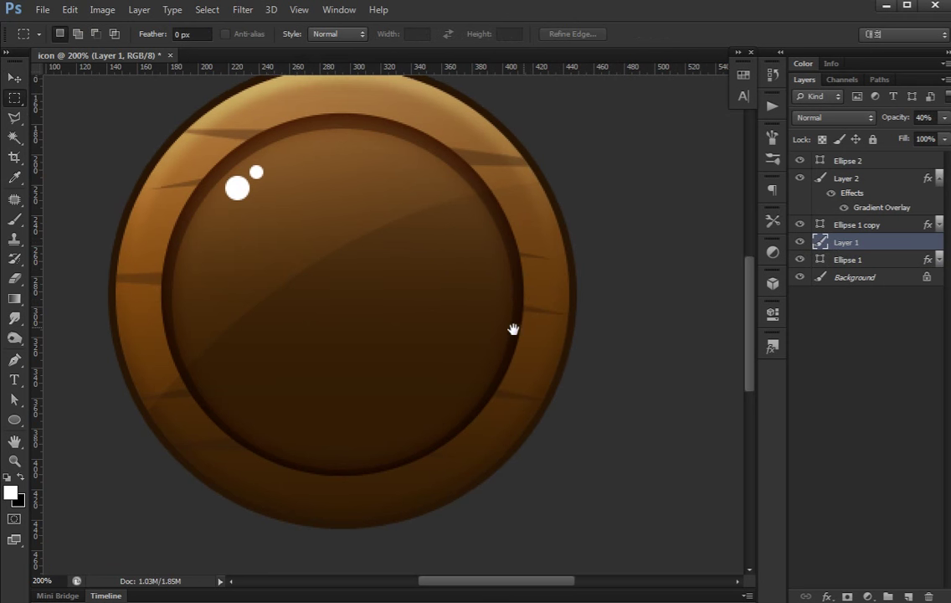
left_click(798, 391)
key("v")
key("ctrl+1")
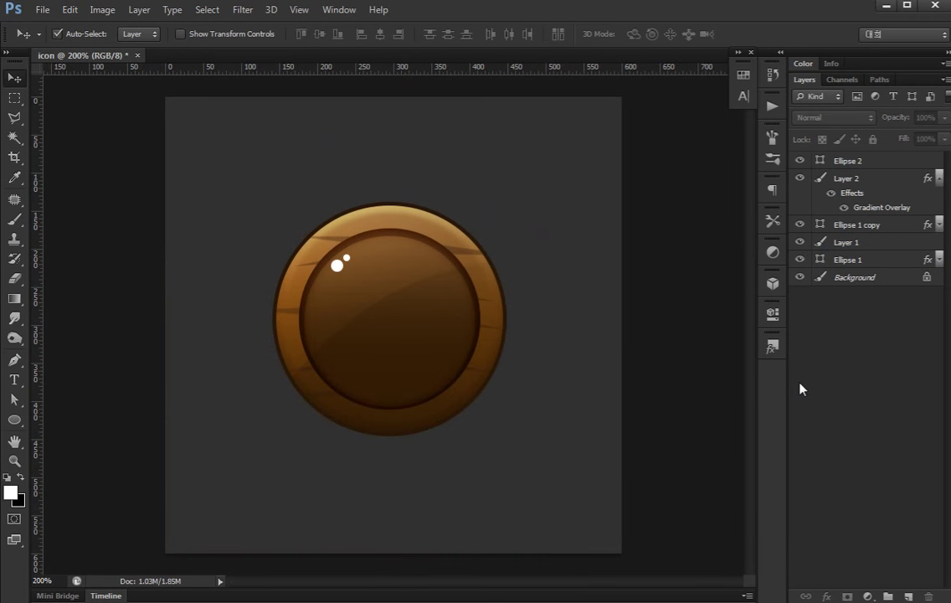
key("ctrl+plus")
left_click(381, 374)
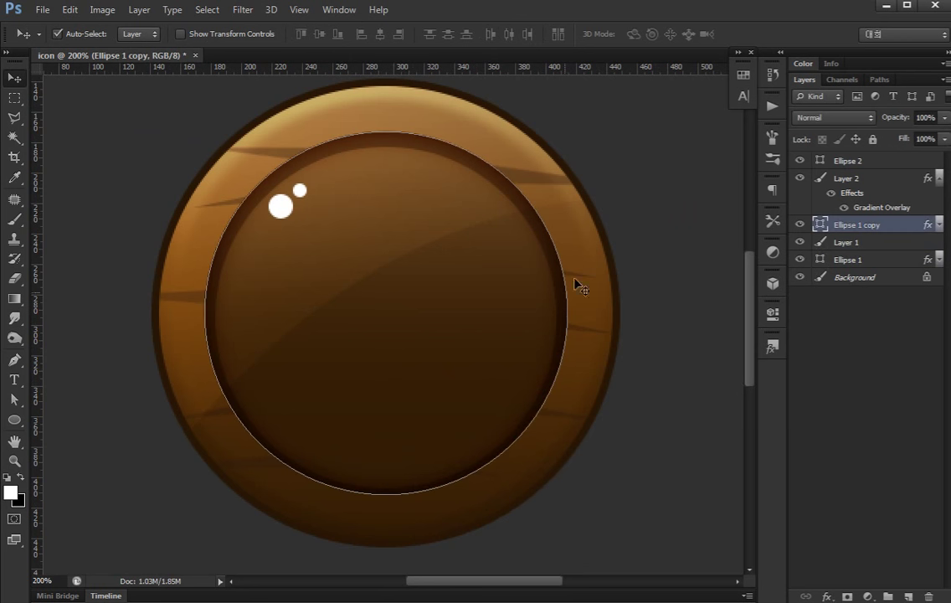
Give Ellipse 1 copy a 4 px outside stroke filled with a gradient
double_click(890, 230)
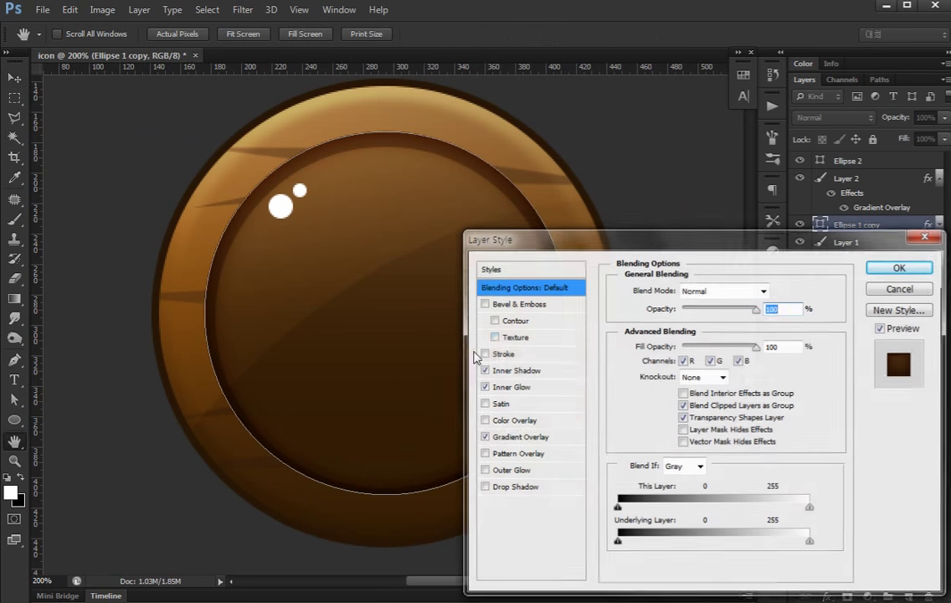
left_click(482, 353)
left_click(695, 308)
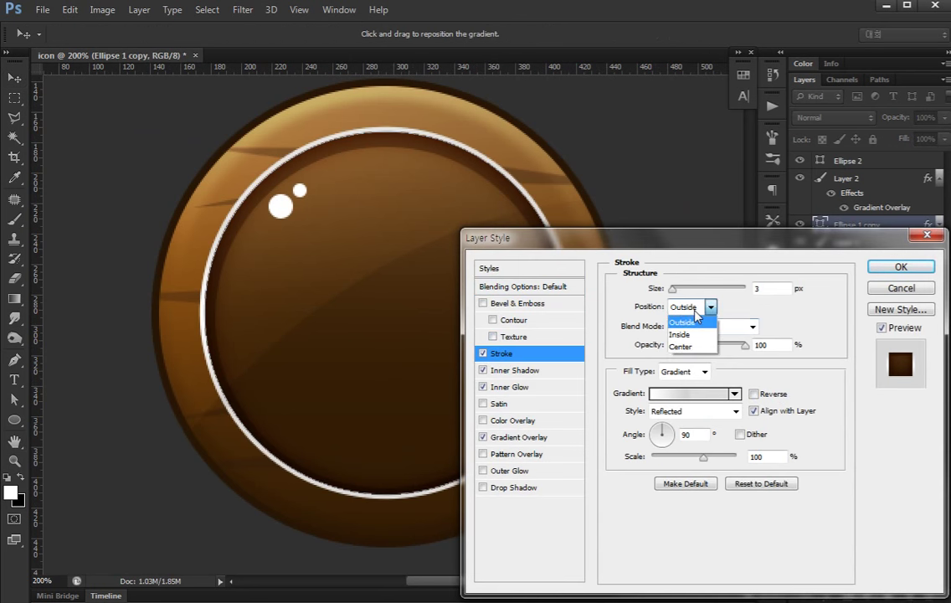
left_click(695, 323)
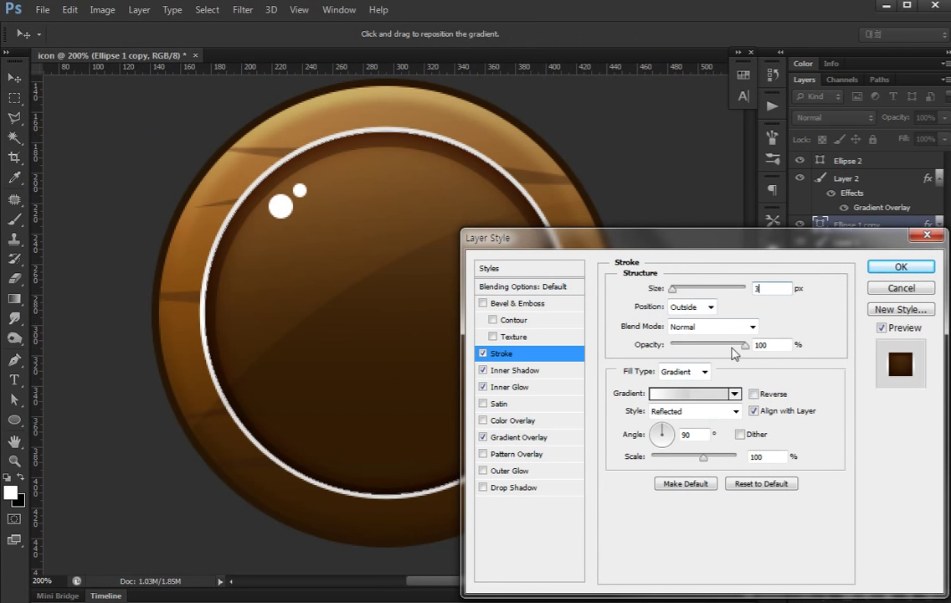
left_click(702, 371)
left_click(689, 400)
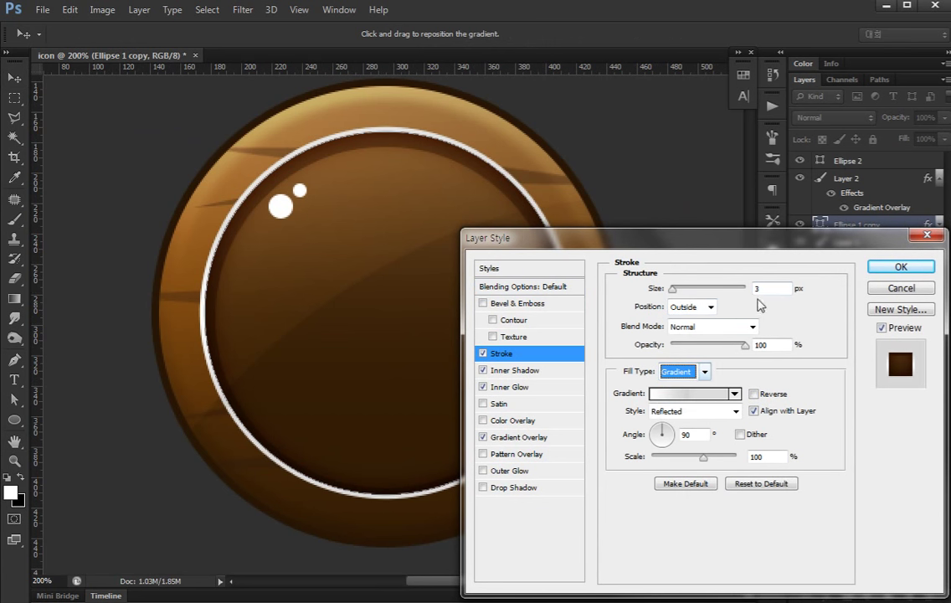
left_click(771, 288)
key("Up")
Base the stroke on the white-to-black preset gradient in Linear style
left_click(706, 399)
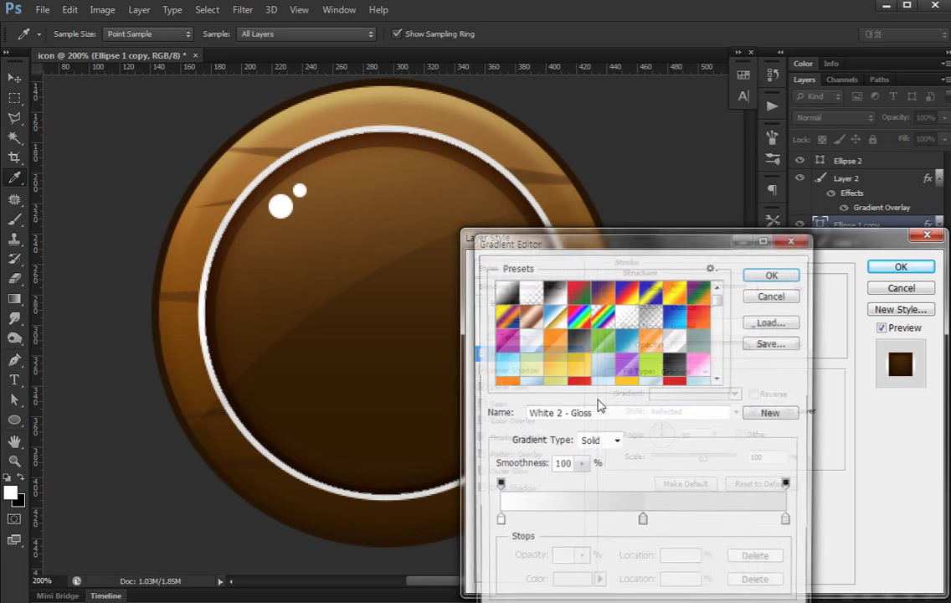
left_click(503, 291)
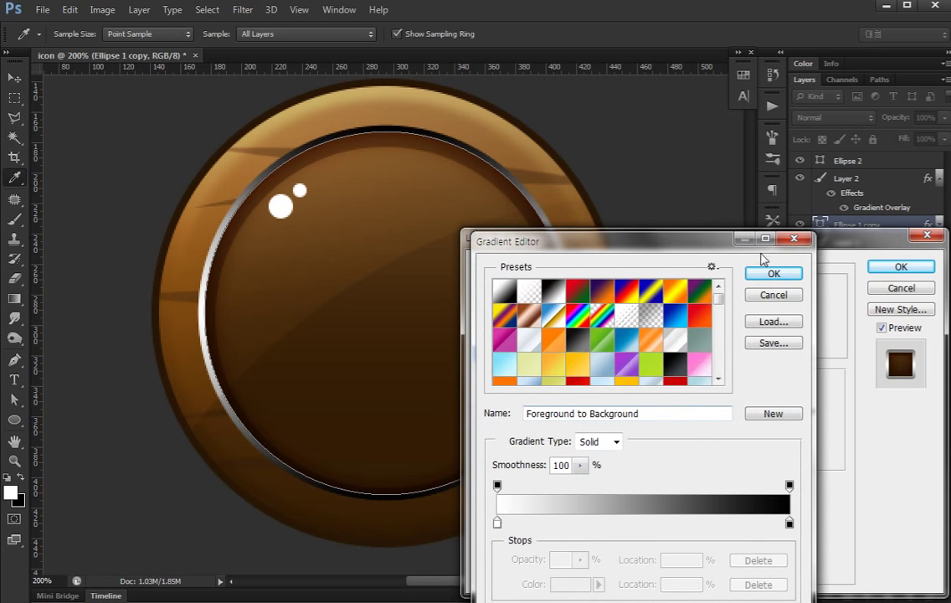
left_click(774, 274)
left_click(693, 411)
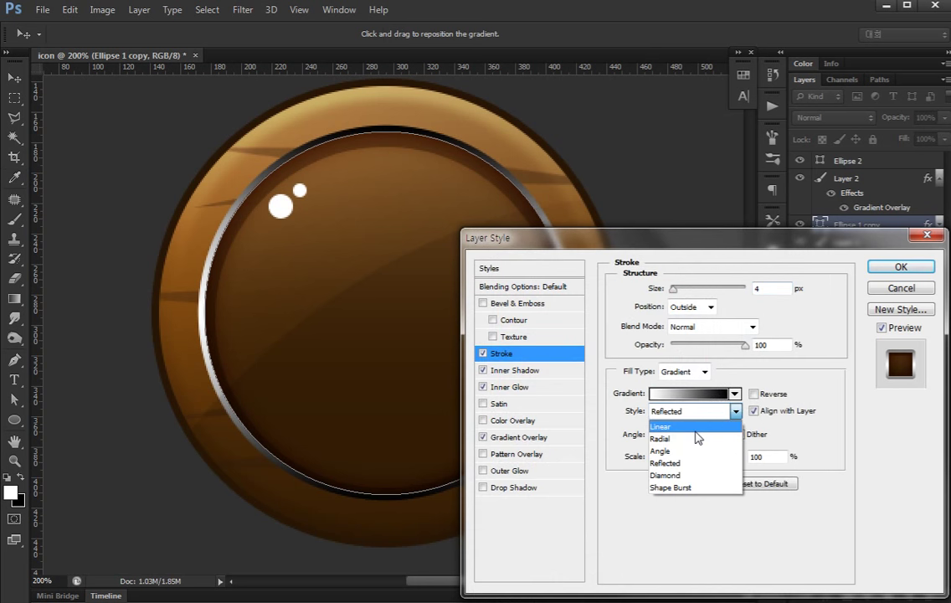
left_click(694, 428)
left_click(691, 394)
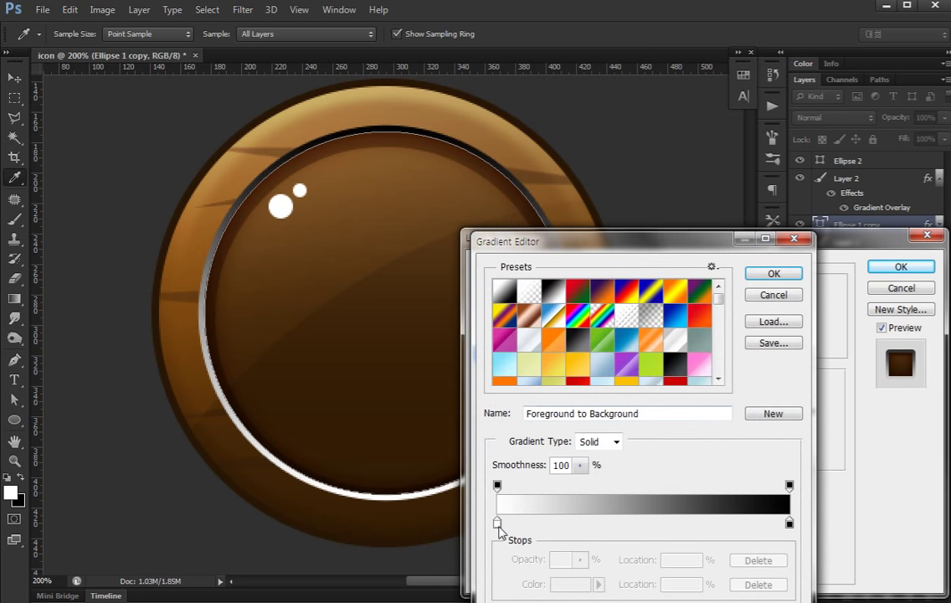
Recolour the gradient stops: light brown sampled from the rim on the left, darker brown on the right
double_click(498, 523)
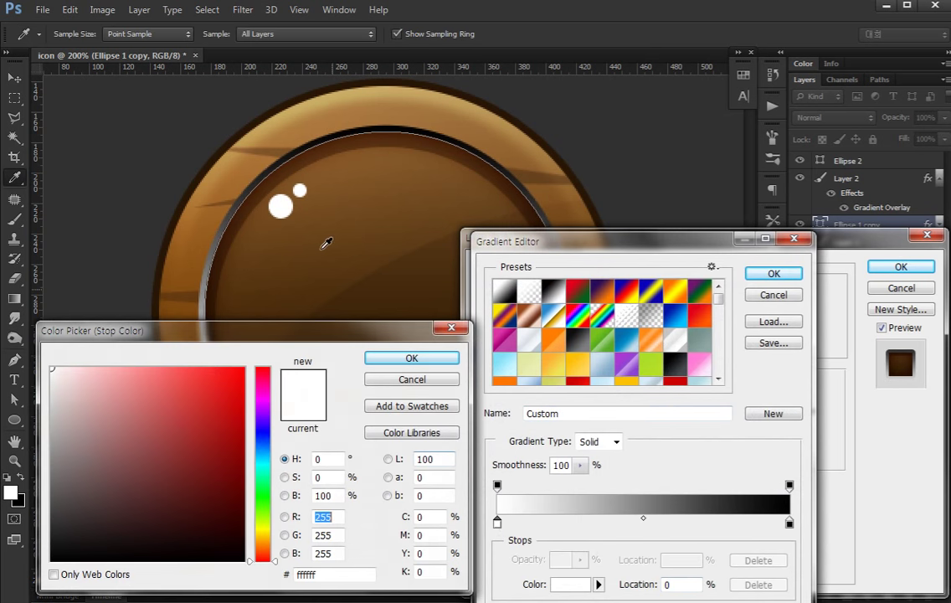
left_click(250, 168)
left_click_drag(404, 202, 355, 79)
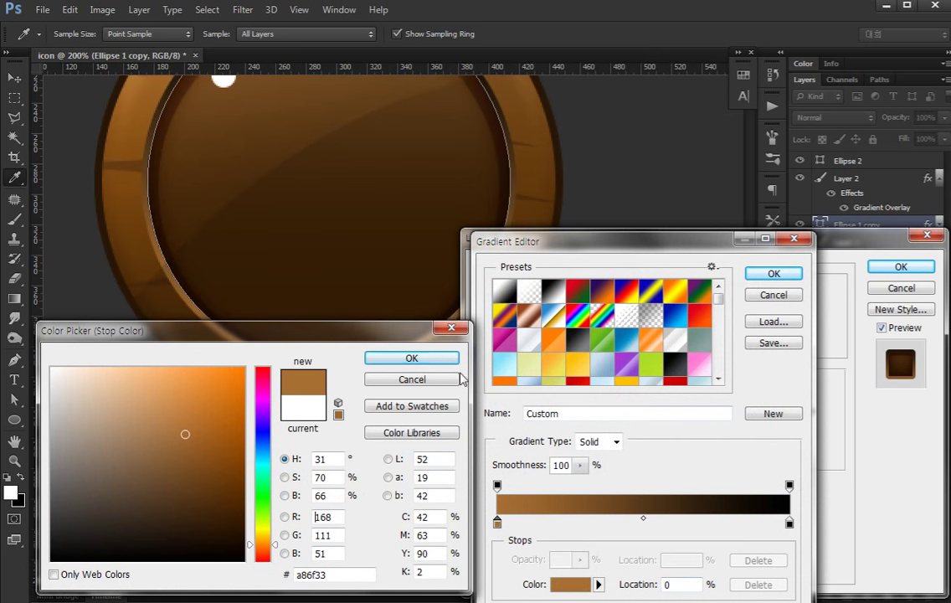
left_click(412, 358)
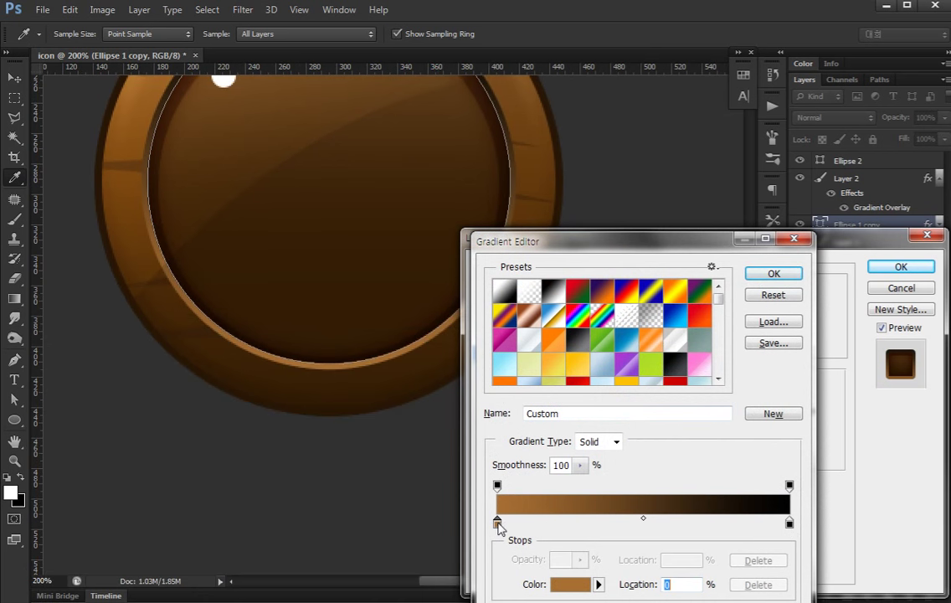
left_click_drag(498, 525, 687, 525)
left_click(790, 525)
mouse_move(790, 525)
left_mouse_down()
mouse_move(676, 542)
mouse_move(788, 525)
left_mouse_up()
double_click(789, 523)
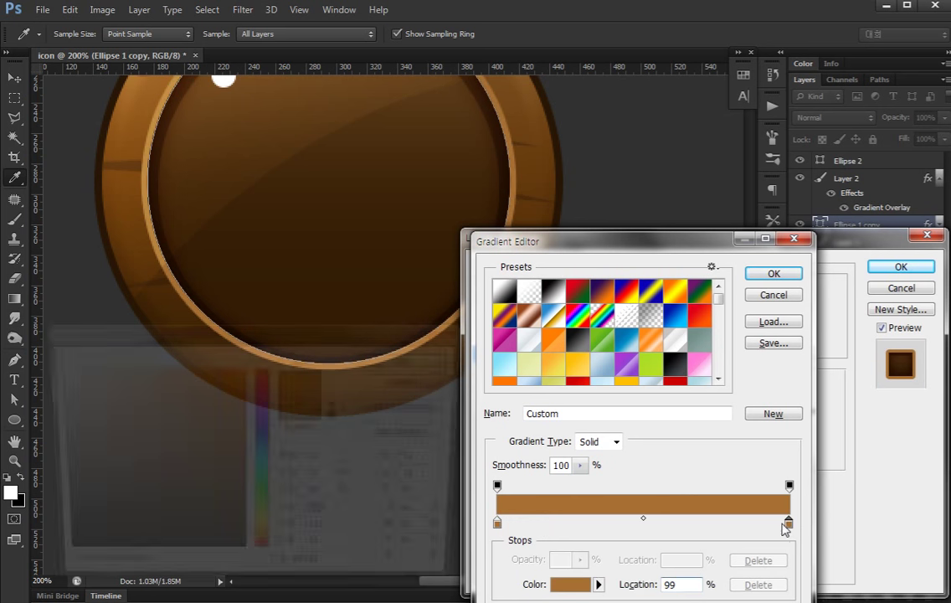
left_click(210, 478)
left_click(398, 360)
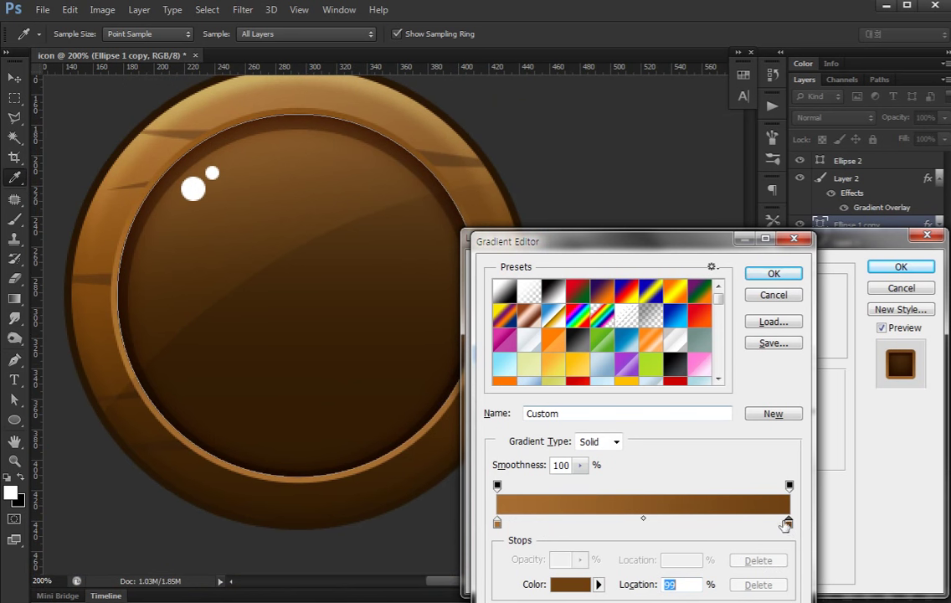
Resample both stops with darker browns from the wooden ring and accept the gradient
double_click(788, 524)
left_click(361, 128)
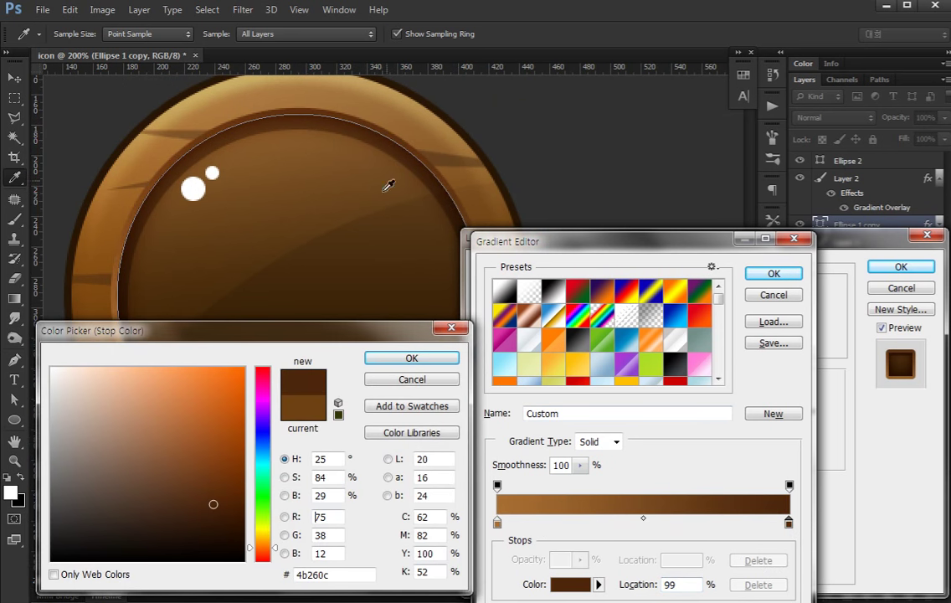
left_click(402, 359)
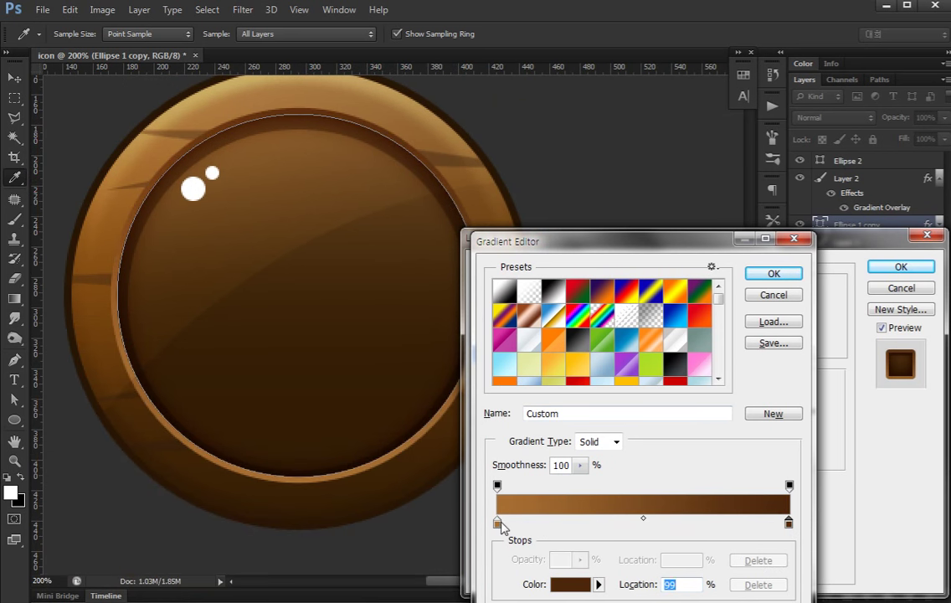
double_click(497, 523)
left_click_drag(282, 268, 214, 220)
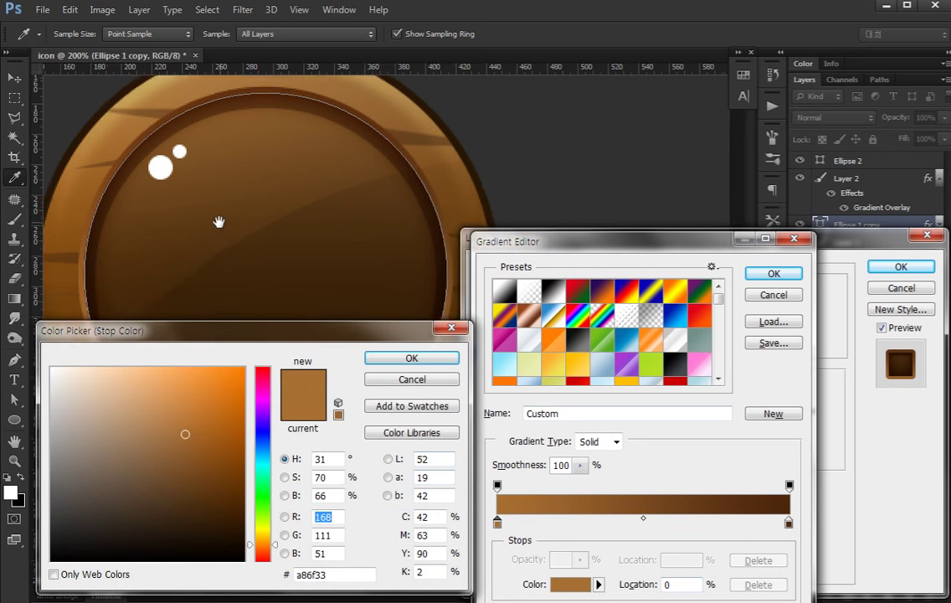
left_click(341, 136)
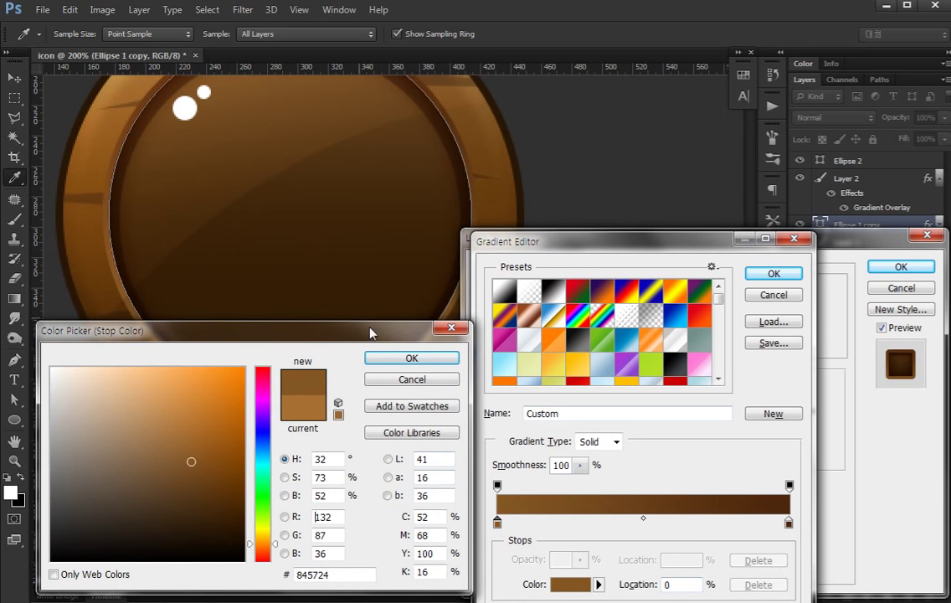
key("Return")
left_click_drag(286, 217, 322, 277)
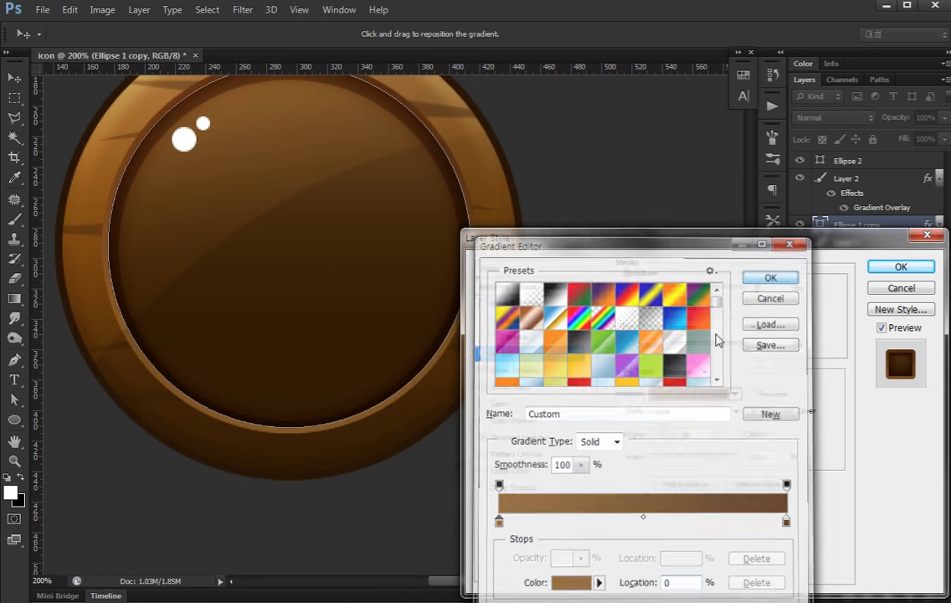
key("Return")
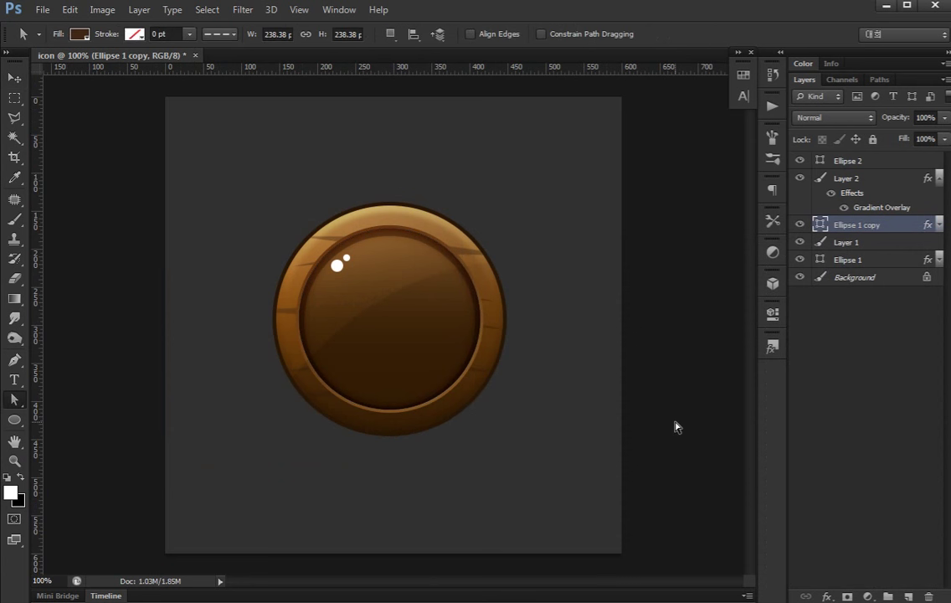
Draw a new circle inside the button above the inner circle layer
key("ctrl+plus")
scroll(561, 409, "right", 2)
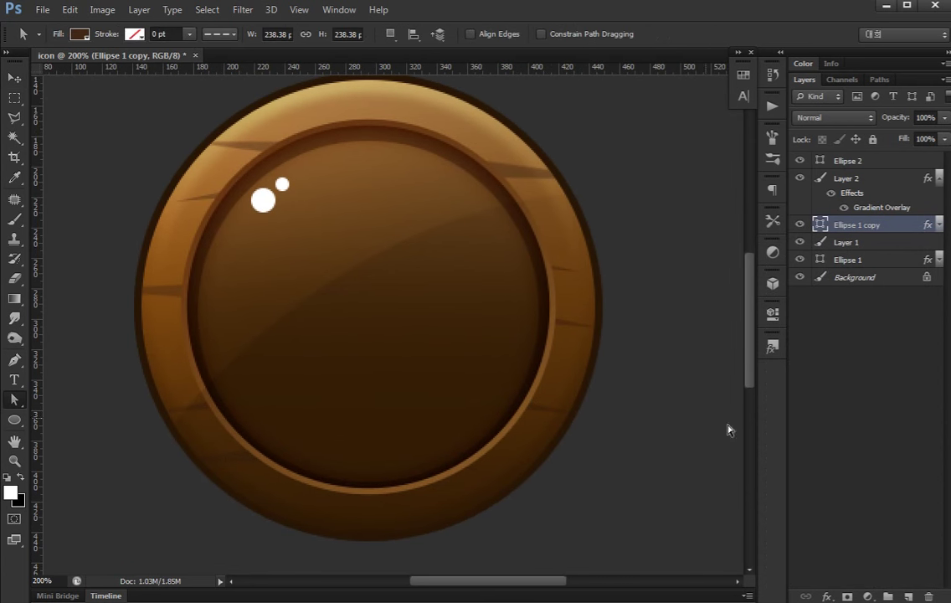
key("v")
left_click(802, 427)
mouse_move(414, 340)
left_mouse_down()
mouse_move(462, 412)
mouse_move(473, 405)
left_mouse_up()
left_click(411, 379)
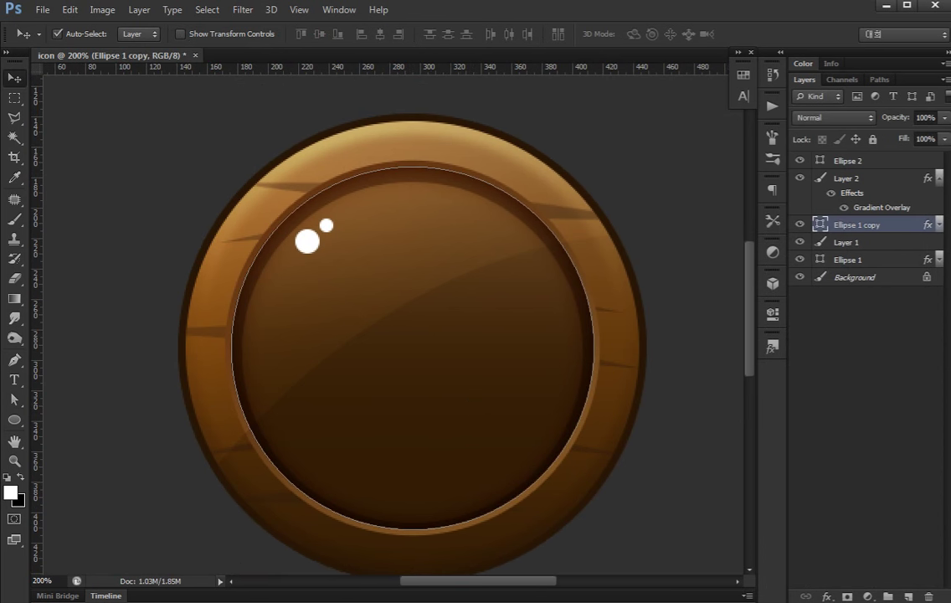
left_click(14, 420)
mouse_move(330, 291)
left_mouse_down()
mouse_move(480, 421)
mouse_move(441, 369)
left_mouse_up()
key("v")
Enlarge the new circle and warp it with the Arch preset
key("ctrl+t")
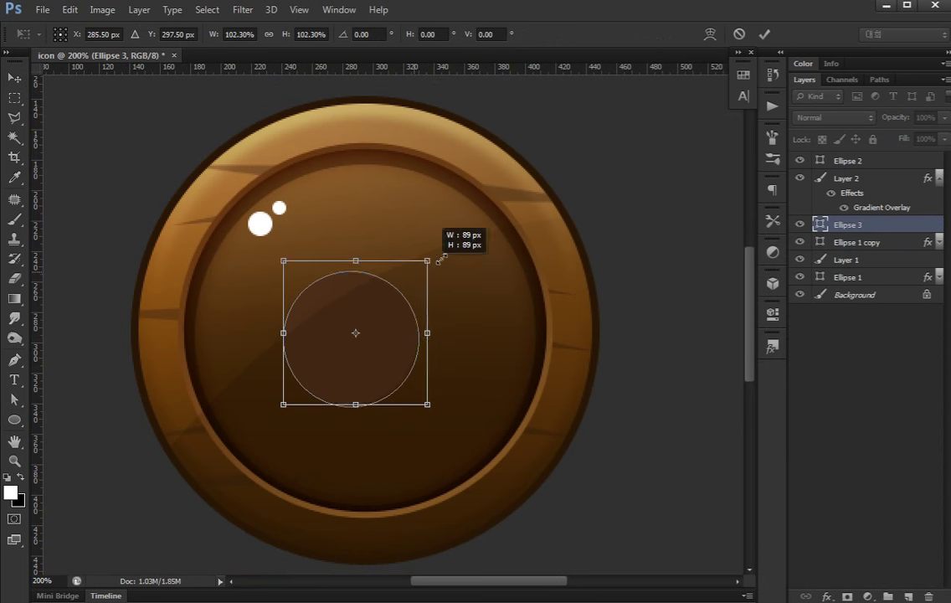
left_click_drag(415, 274, 439, 251)
key("Return")
key("ctrl+t")
right_click(384, 301)
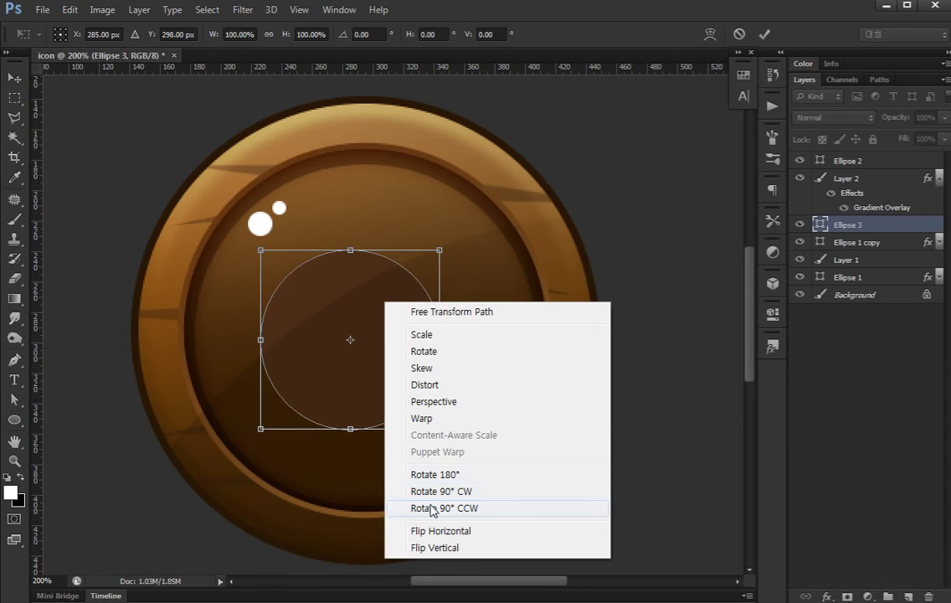
left_click(398, 421)
left_click(158, 33)
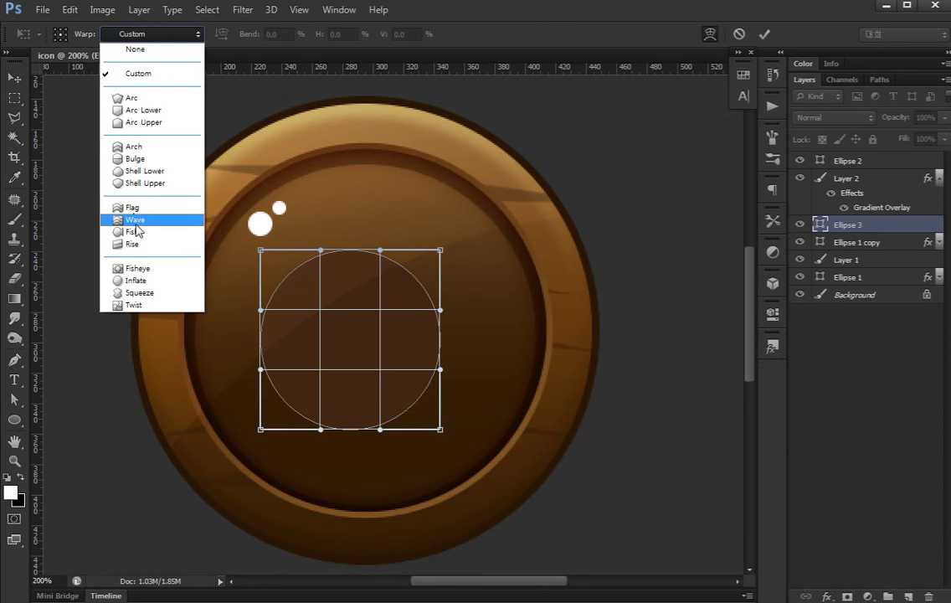
key("Escape")
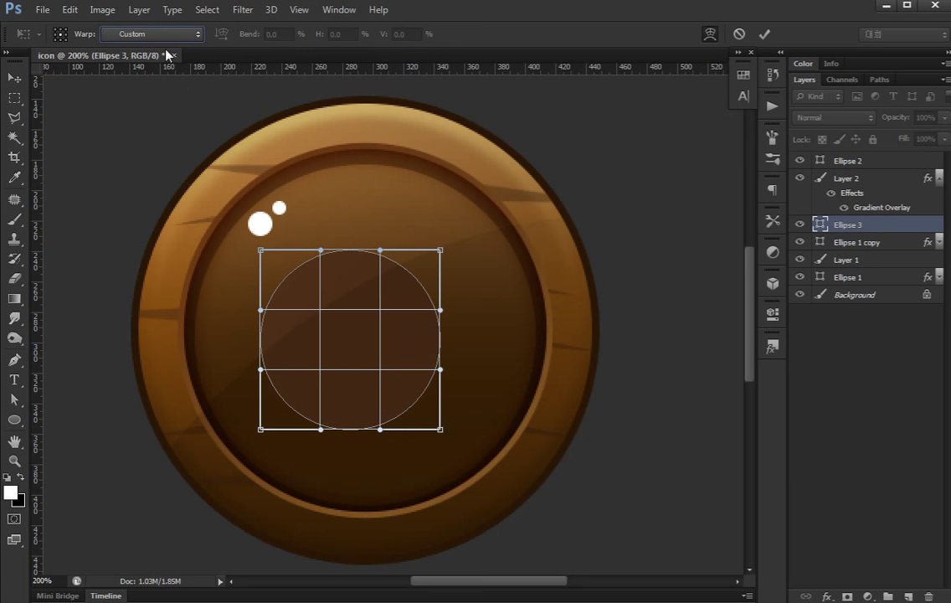
left_click(163, 33)
left_click(149, 149)
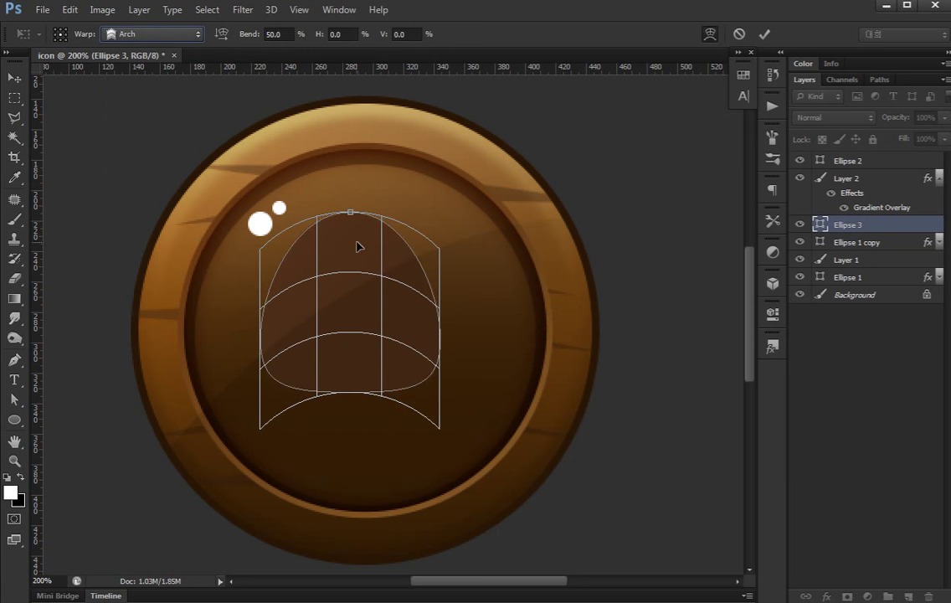
key("Return")
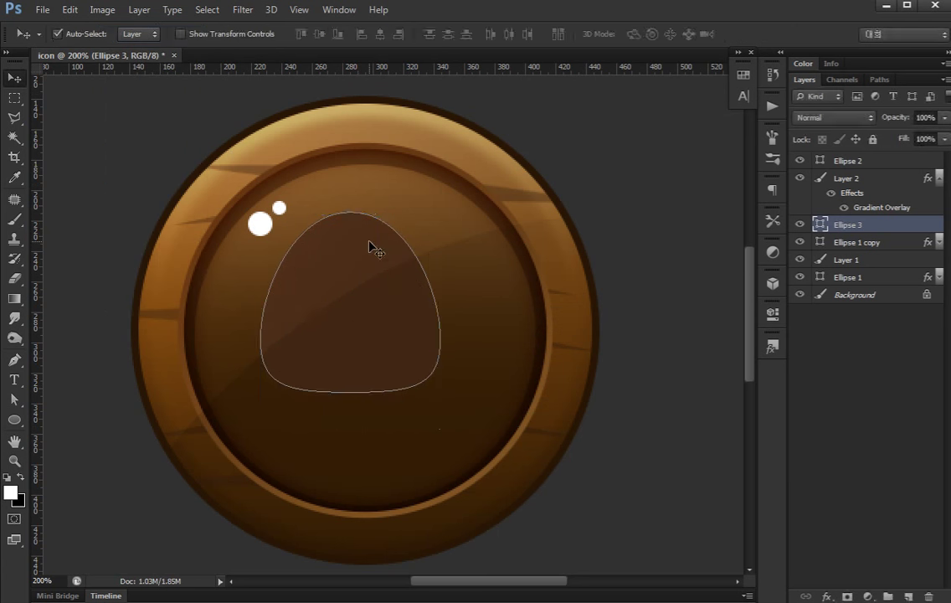
Rotate the arched shape 90° and pinch it into a rounded triangle with perspective
key("ctrl+t")
mouse_move(469, 191)
left_mouse_down()
mouse_move(495, 404)
mouse_move(457, 393)
left_mouse_up()
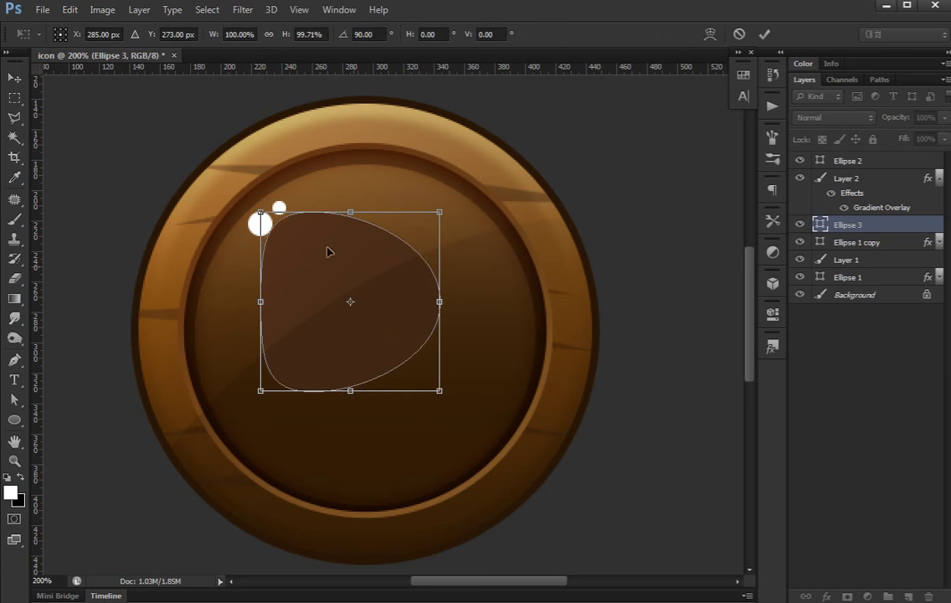
left_click_drag(261, 213, 260, 174)
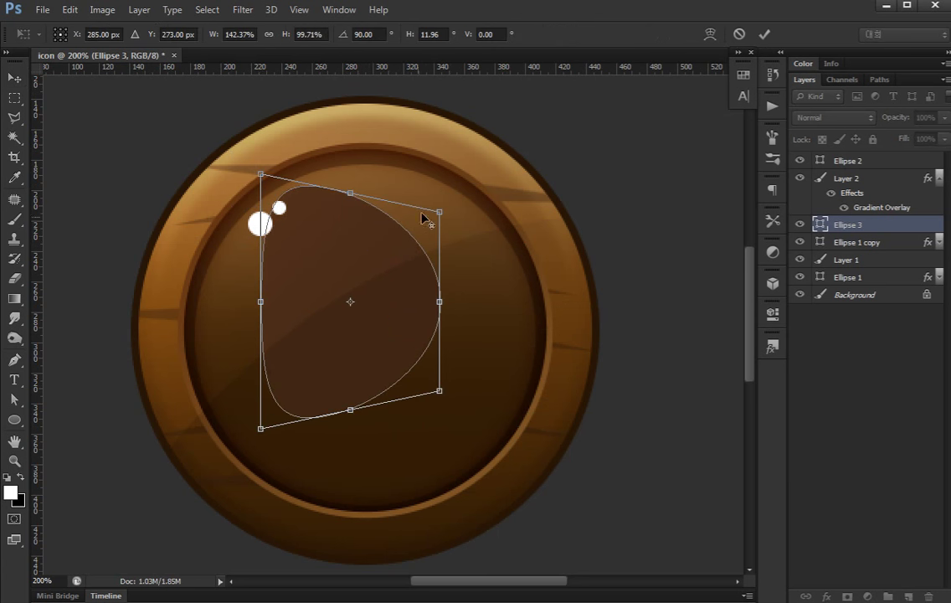
left_click_drag(441, 215, 457, 251)
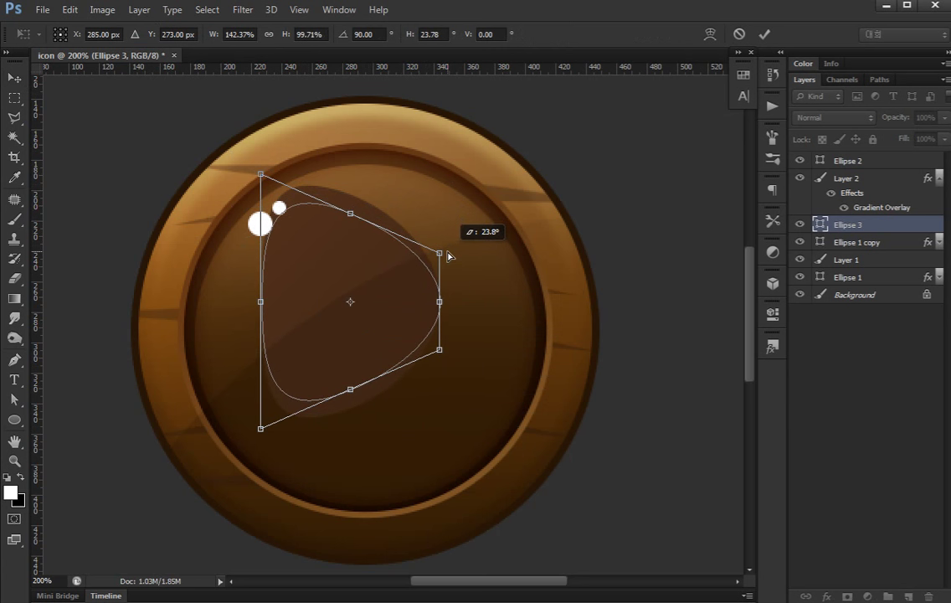
key("Return")
Centre the triangle horizontally on Ellipse 1 copy and nudge it into balance
key("v")
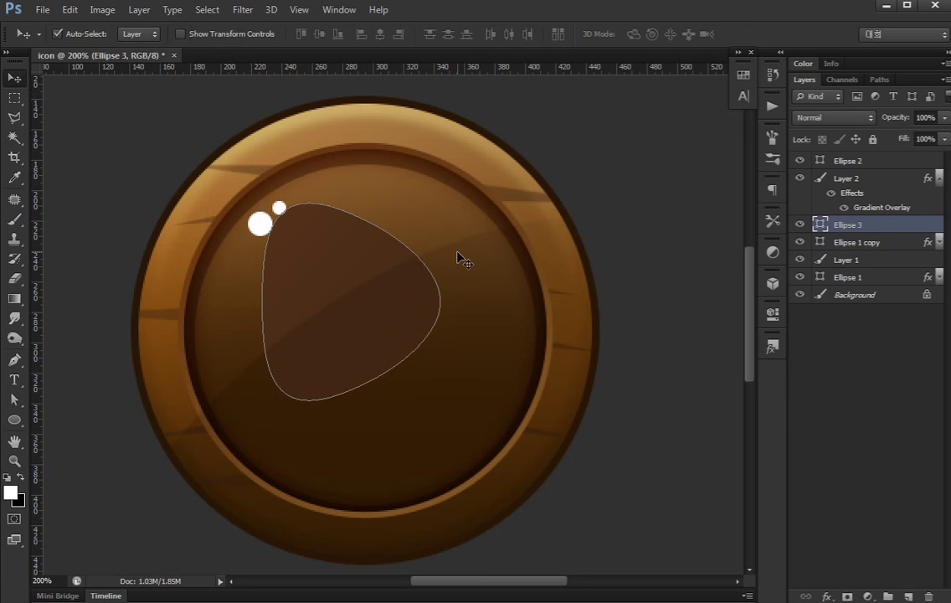
key("shift+Right")
key("shift+Right")
key("shift+Down")
key("shift+Down")
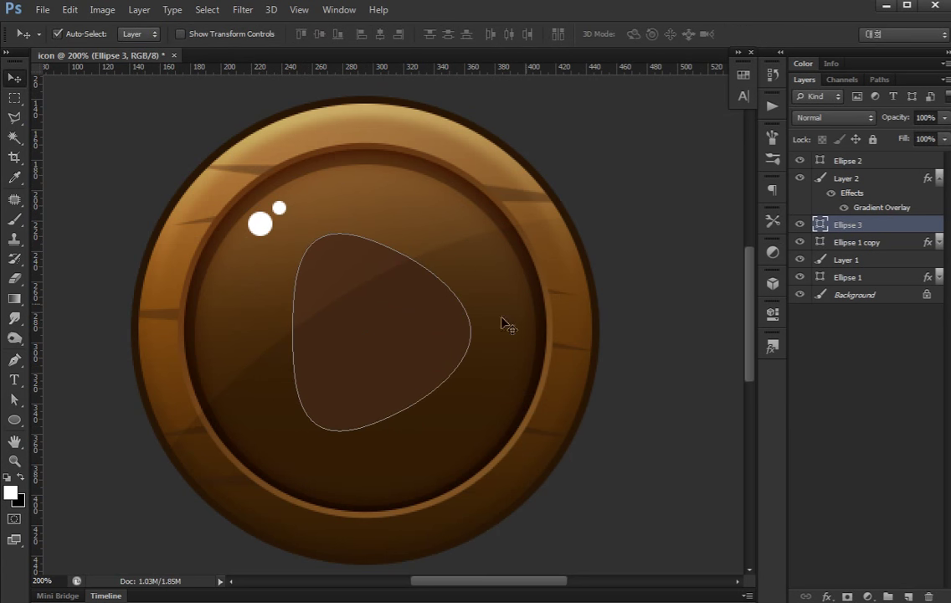
left_click(489, 403, "shift")
left_click(379, 34)
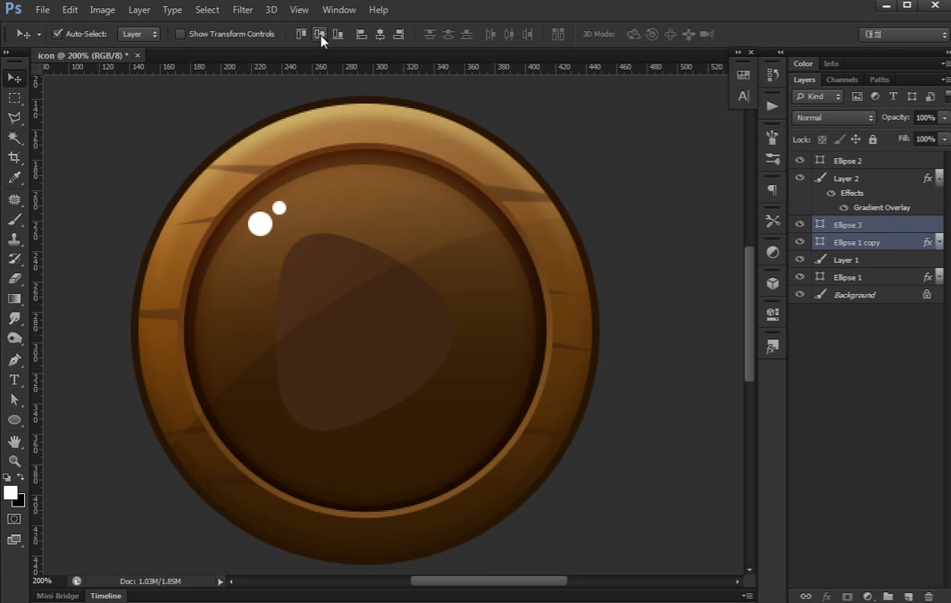
left_click(848, 224)
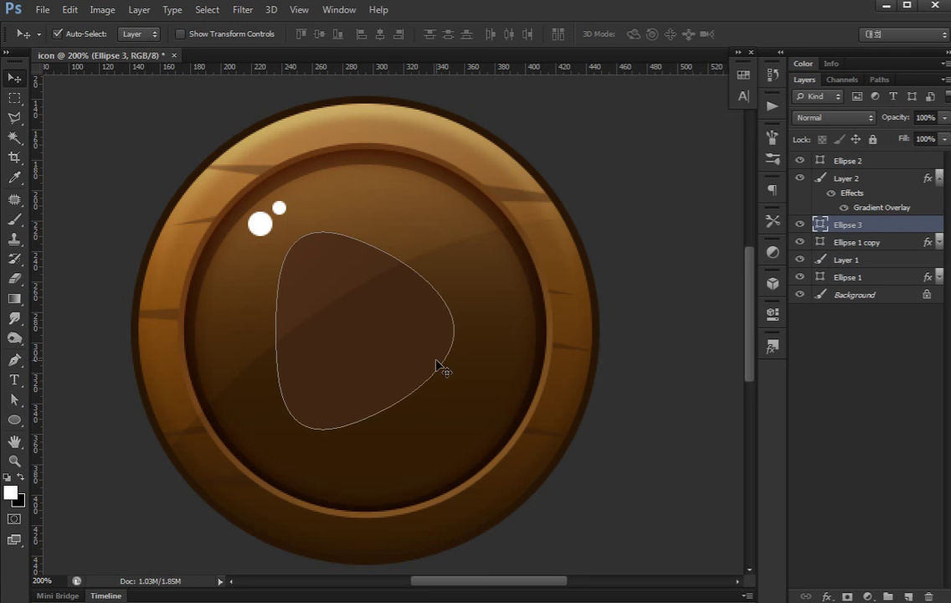
key("Right")
key("Right")
key("Down")
key("Right")
key("Right")
key("Right")
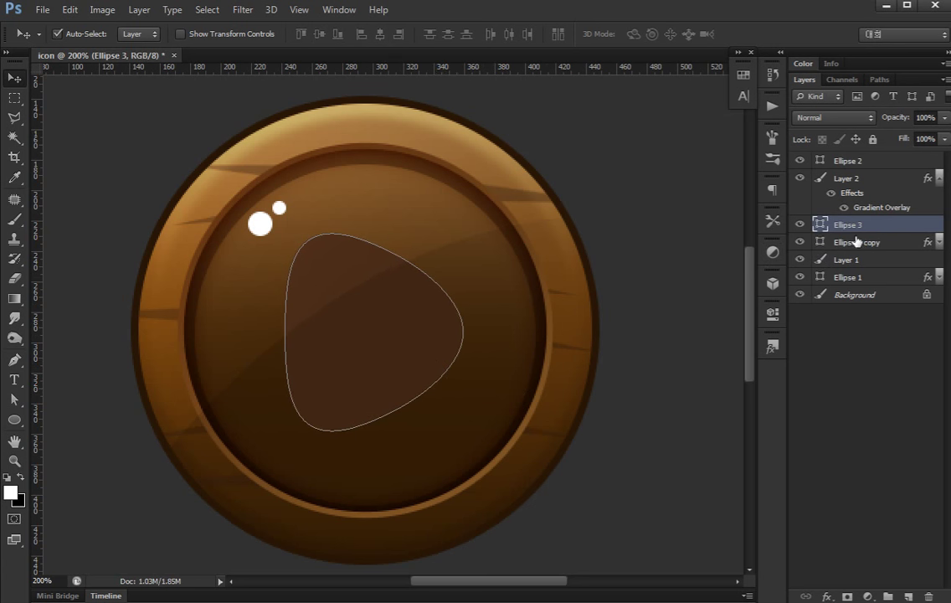
Add a Gradient Overlay effect to the play triangle layer and open its gradient for editing
double_click(824, 227)
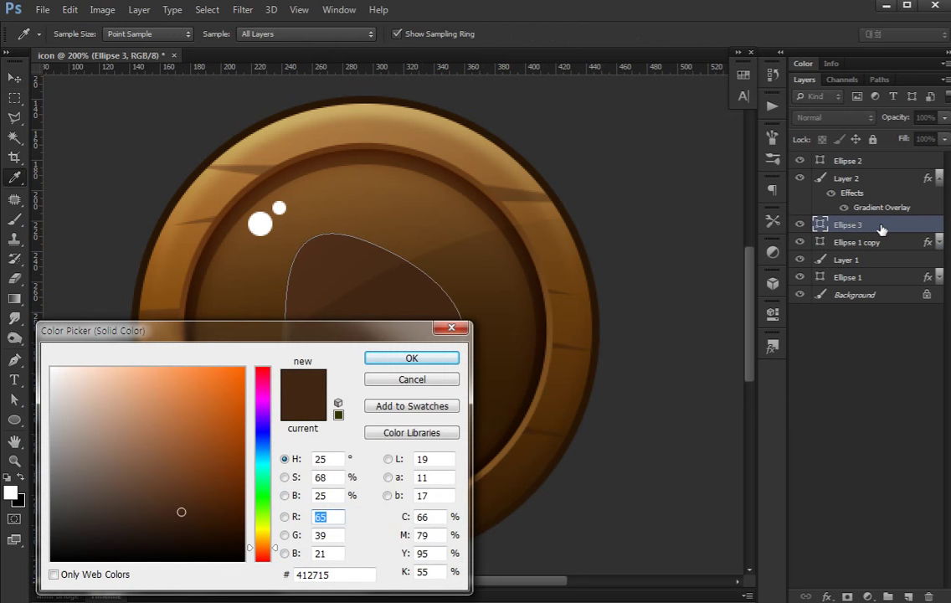
key("Escape")
double_click(809, 226)
left_click(512, 435)
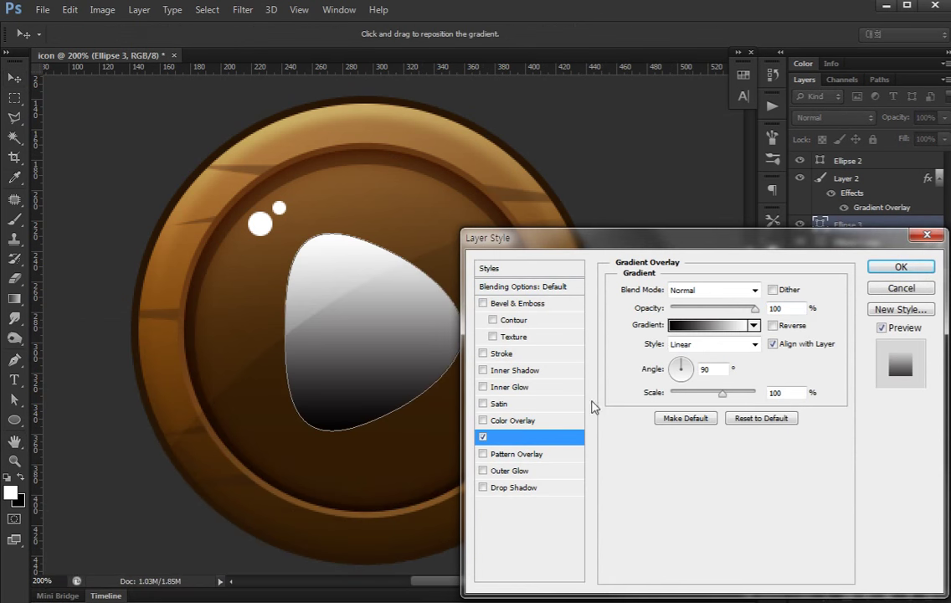
left_click(695, 284)
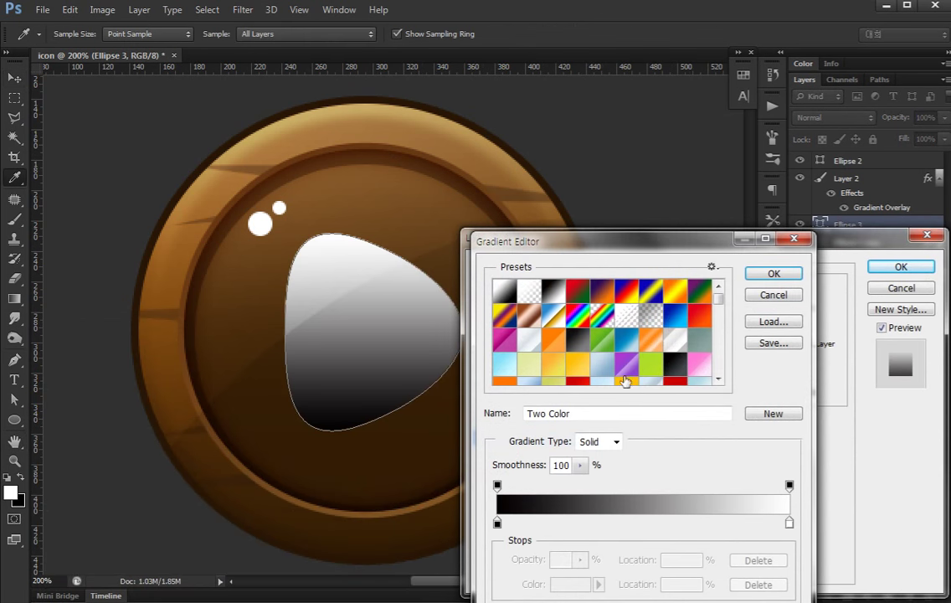
Set the gradient's left stop to bright yellow and its right stop to strong orange
double_click(498, 523)
left_click(258, 536)
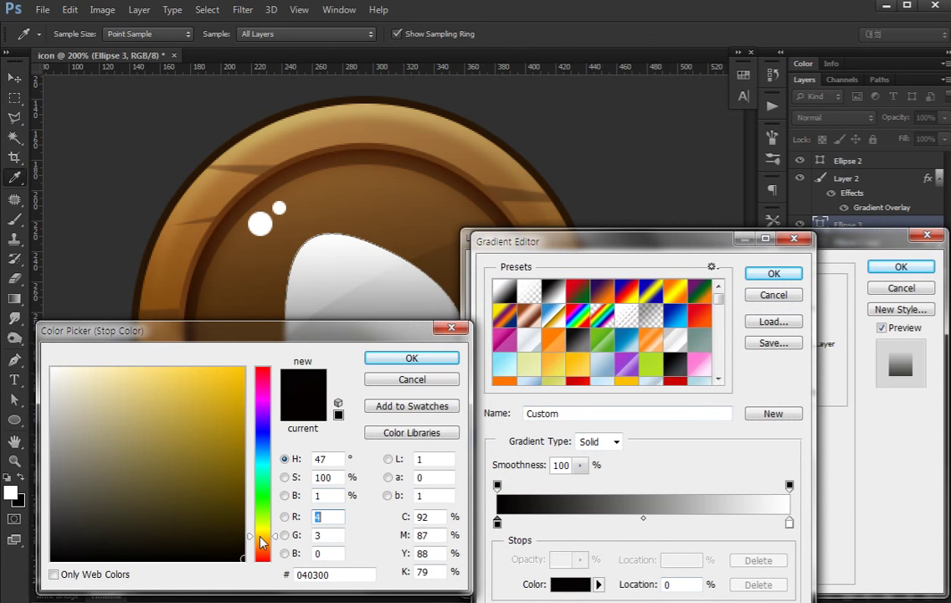
left_click(242, 378)
left_click(412, 358)
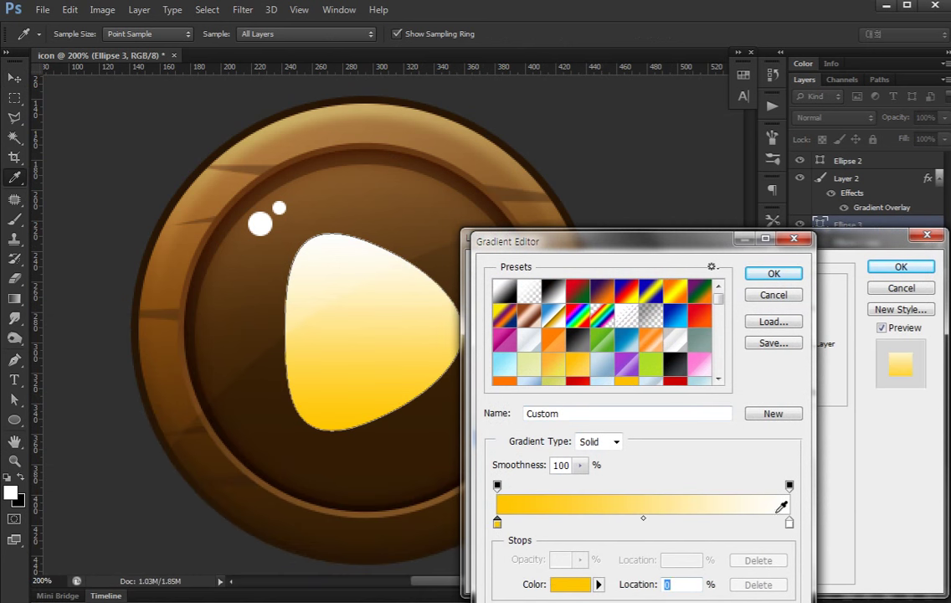
double_click(788, 522)
left_click(258, 540)
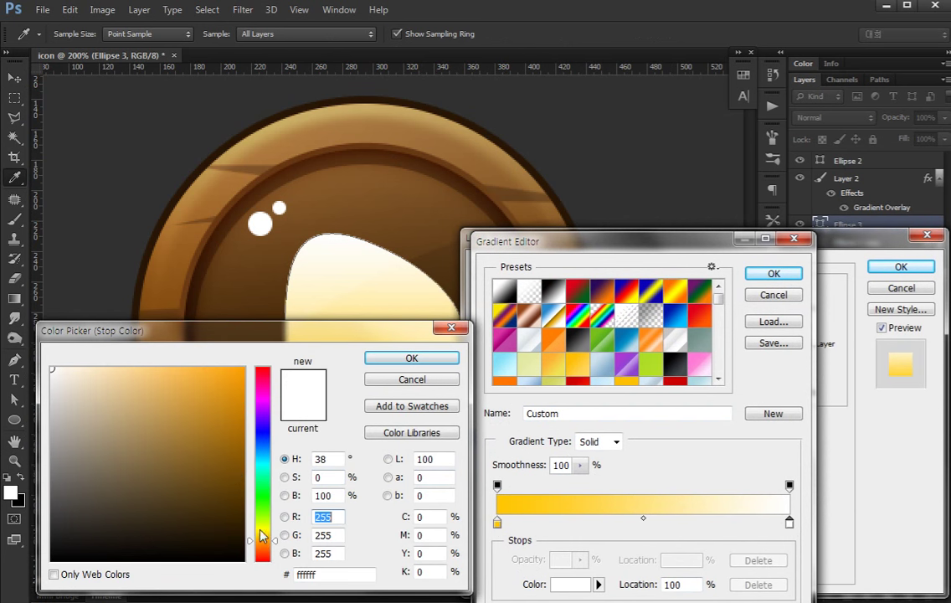
left_click(242, 369)
left_click(433, 360)
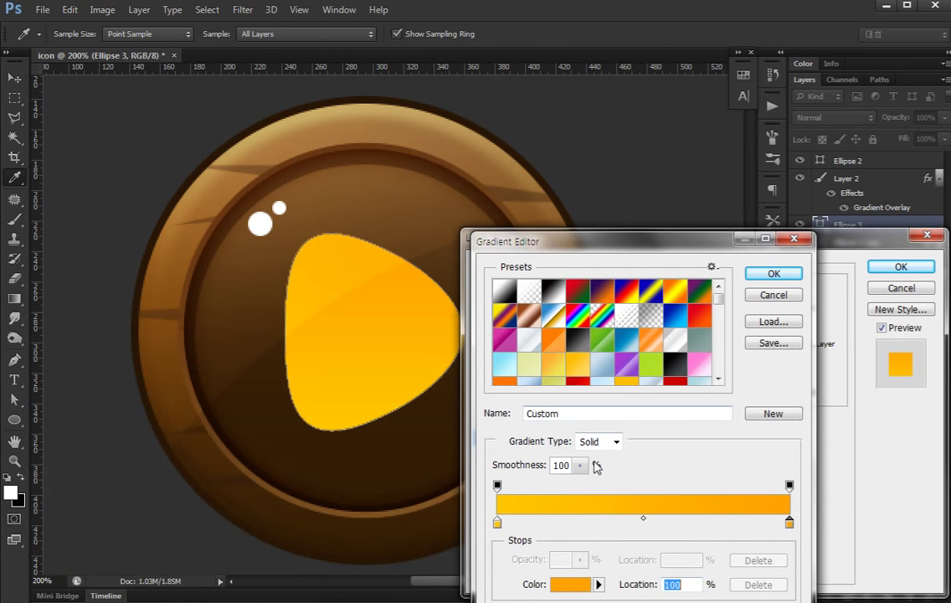
Add a golden-orange stop at the right end, moving the orange stop to about 59%
left_click_drag(789, 523, 750, 524)
left_click(789, 523)
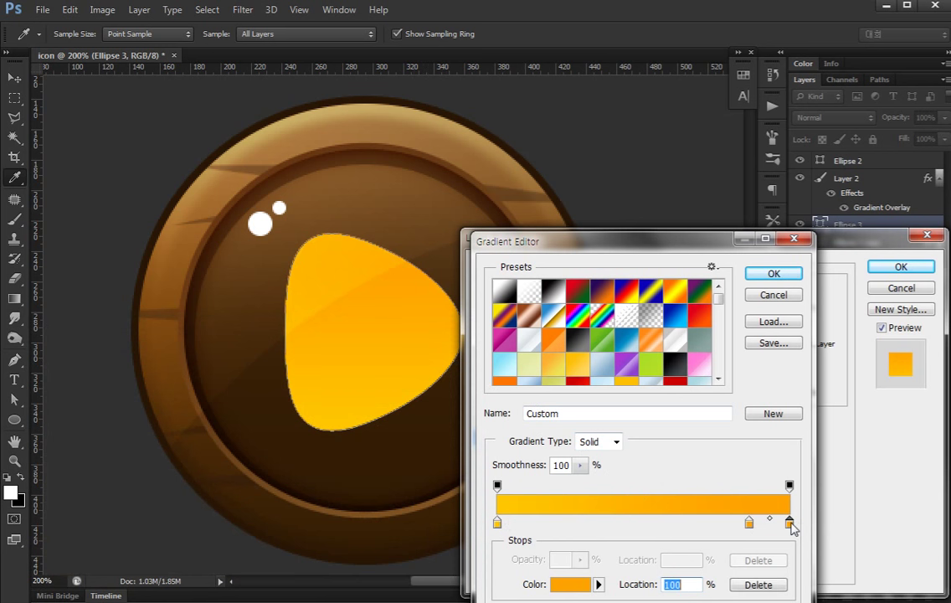
double_click(789, 523)
left_click(265, 533)
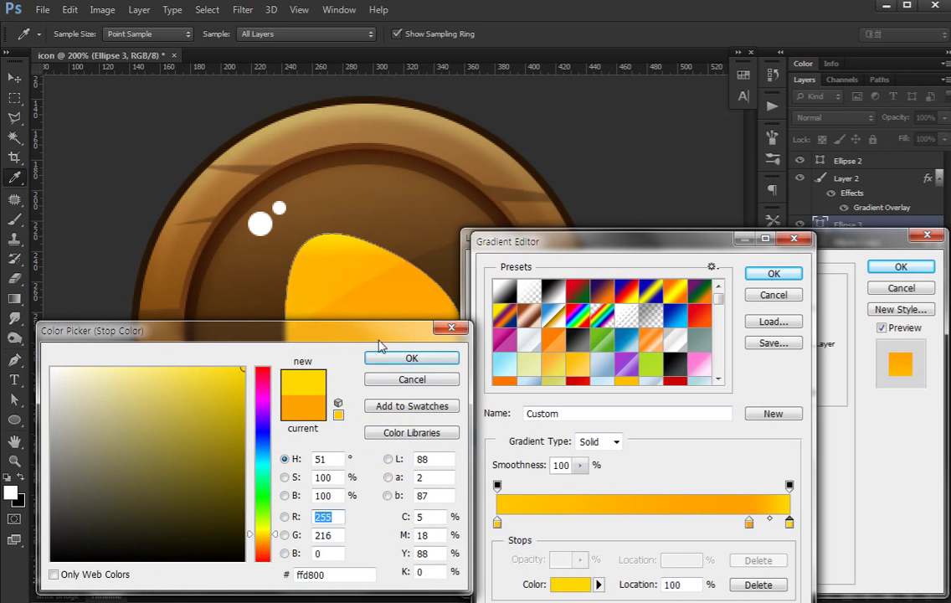
left_click_drag(262, 532, 262, 536)
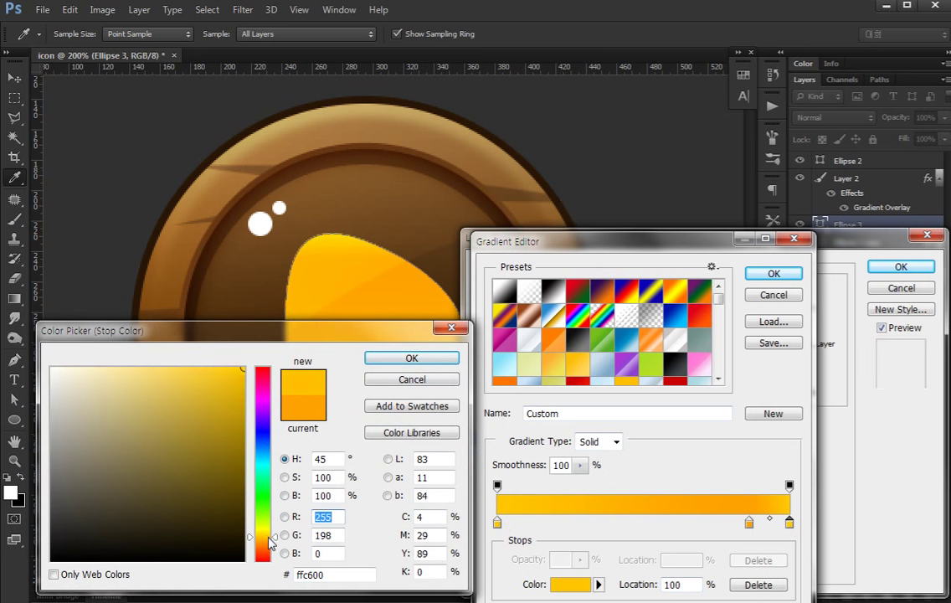
left_click(412, 356)
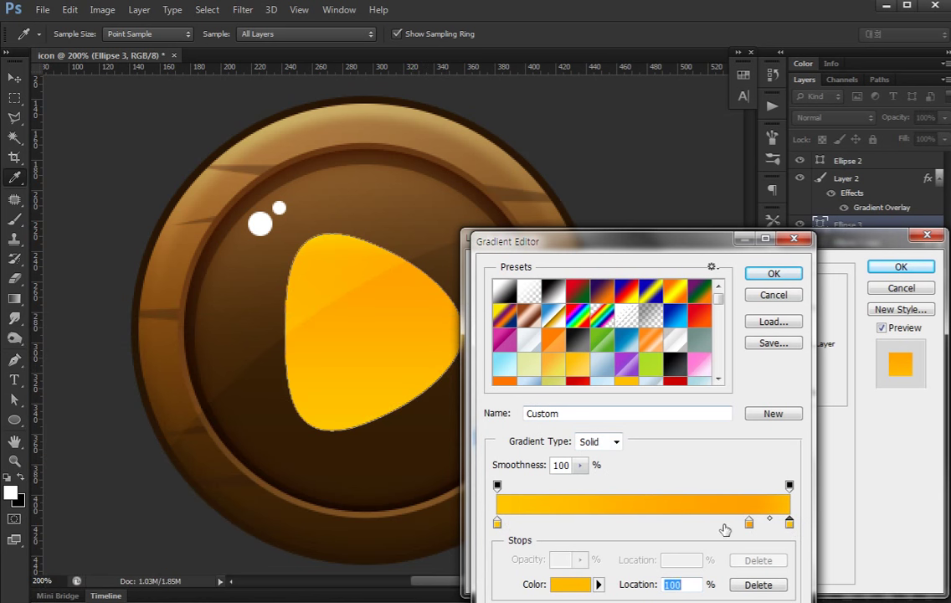
left_click_drag(750, 522, 669, 521)
Accept the yellow-to-orange gradient and apply the overlay at a -45° angle
left_click(765, 274)
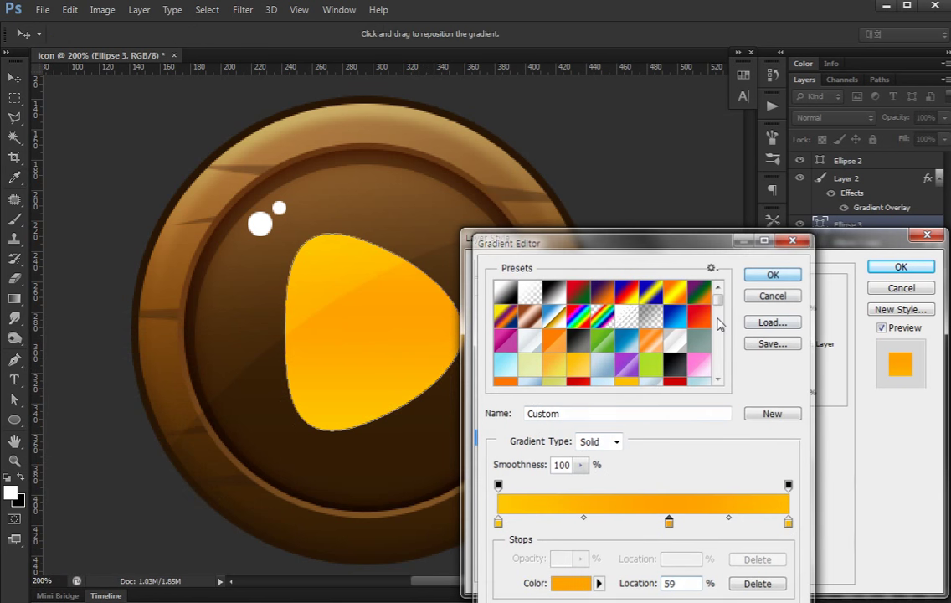
key("Tab")
type("30")
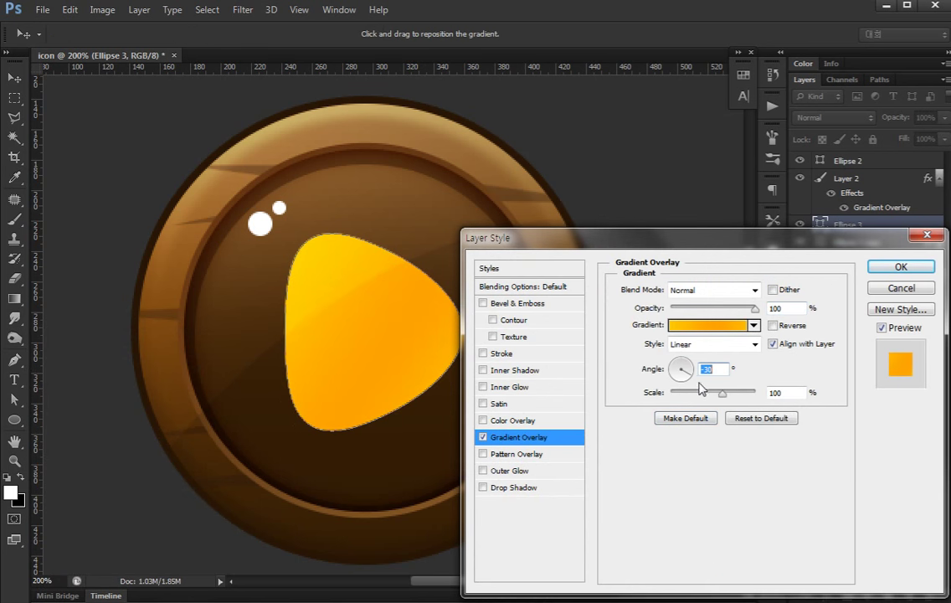
type("-45")
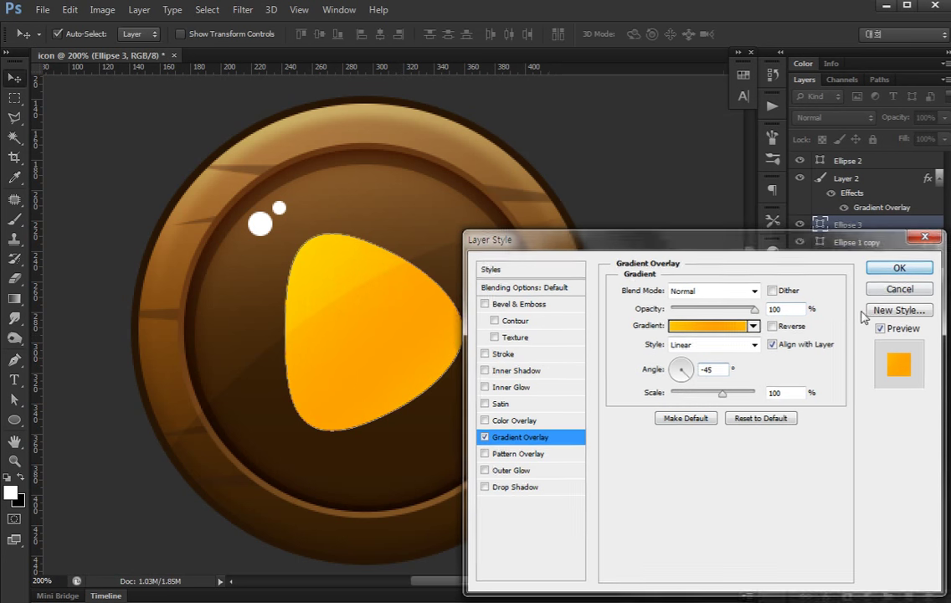
left_click(900, 266)
Collapse Layer 2's effects list and select the Ellipse 2 sparkle dots layer
left_click(939, 224)
left_click(938, 179)
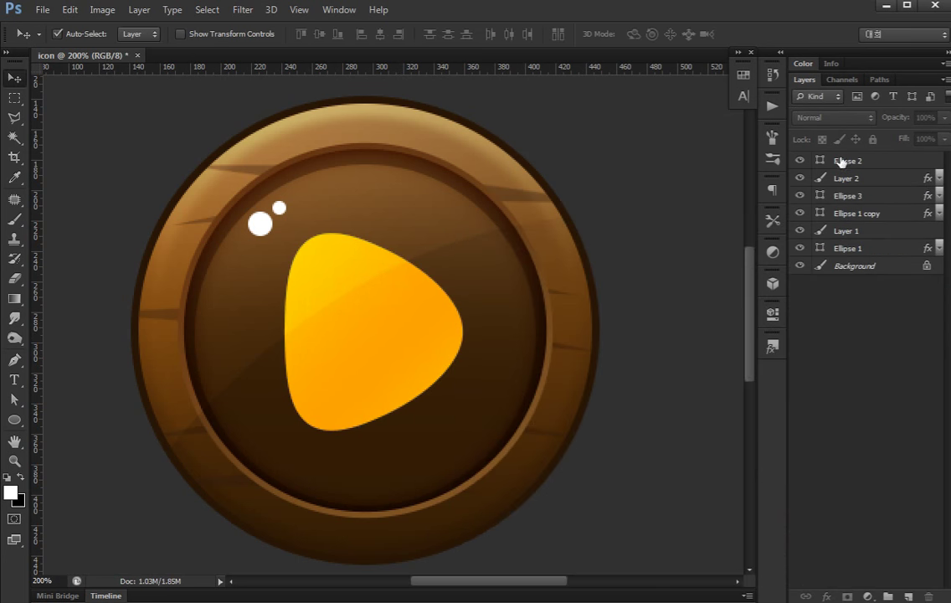
left_click(798, 161)
left_click(845, 163)
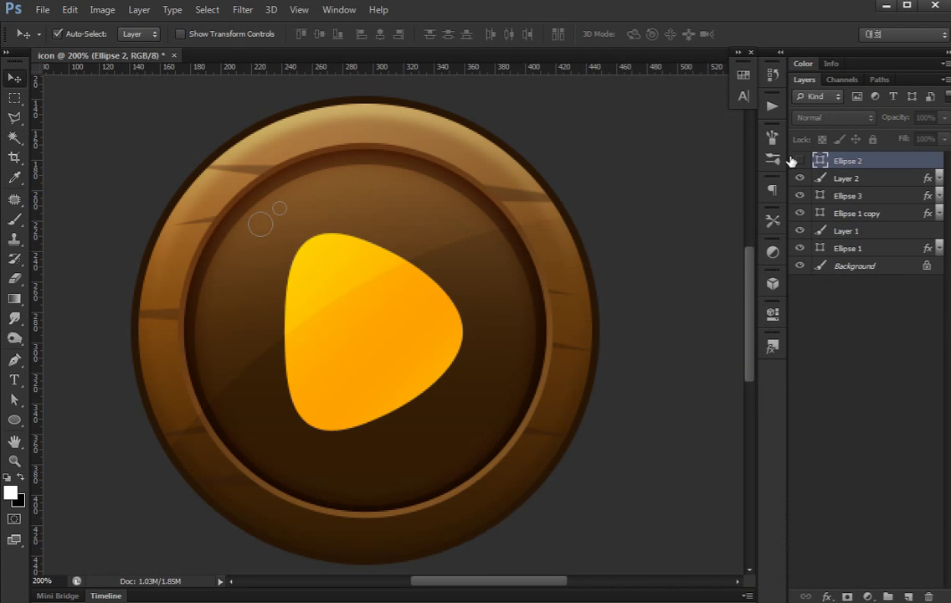
left_click(799, 160)
Duplicate the Ellipse 2 sparkle dots and nudge the copy onto the triangle's upper-left corner
key("ctrl+j")
key("shift+Right")
key("shift+Down")
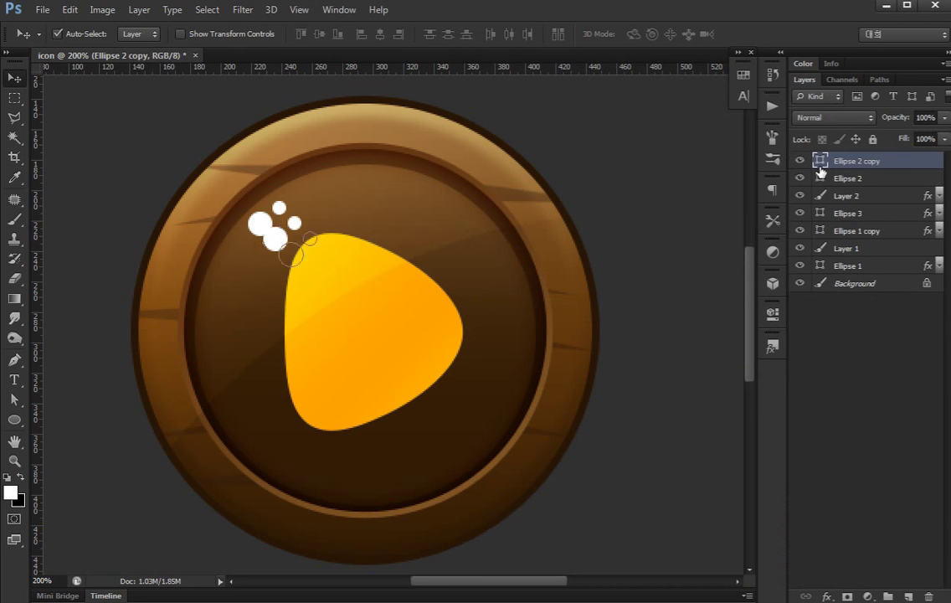
key("shift+Right")
key("shift+Right")
key("shift+Down")
key("shift+Down")
key("shift+Right")
key("shift+Down")
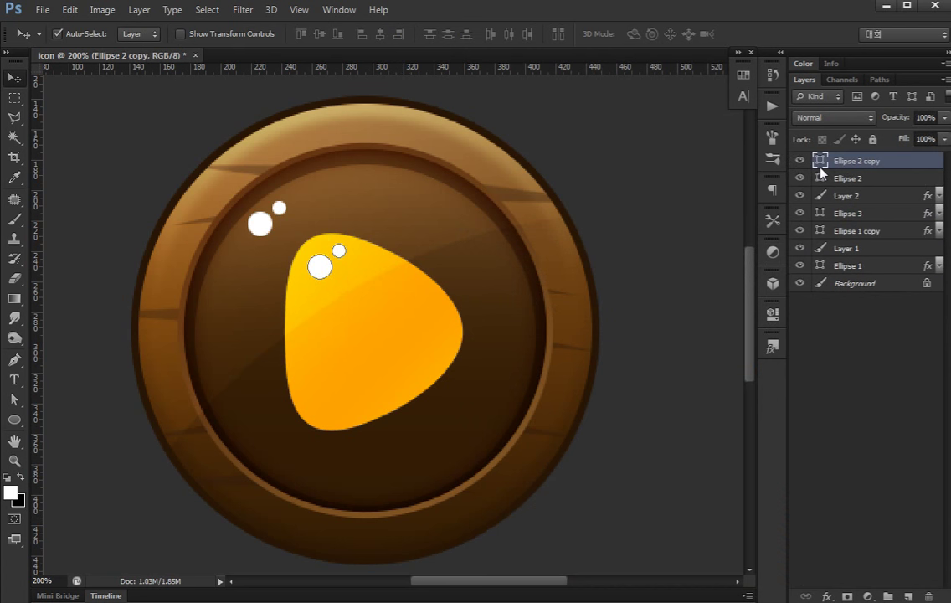
key("Left")
key("Left")
key("Up")
key("Up")
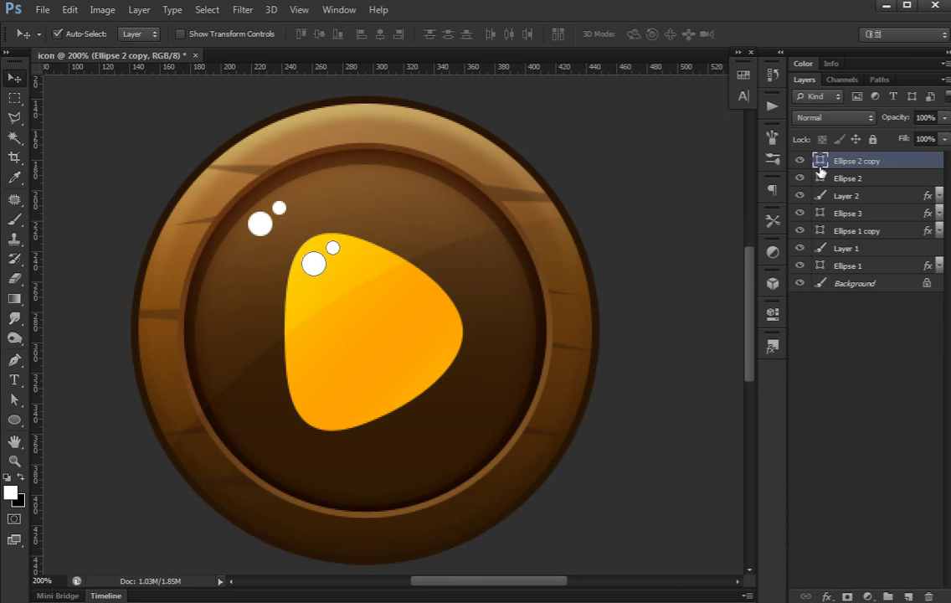
Scale the Ellipse 2 copy down and fine-tune its position on the triangle corner
key("ctrl+t")
left_click_drag(338, 276, 318, 265)
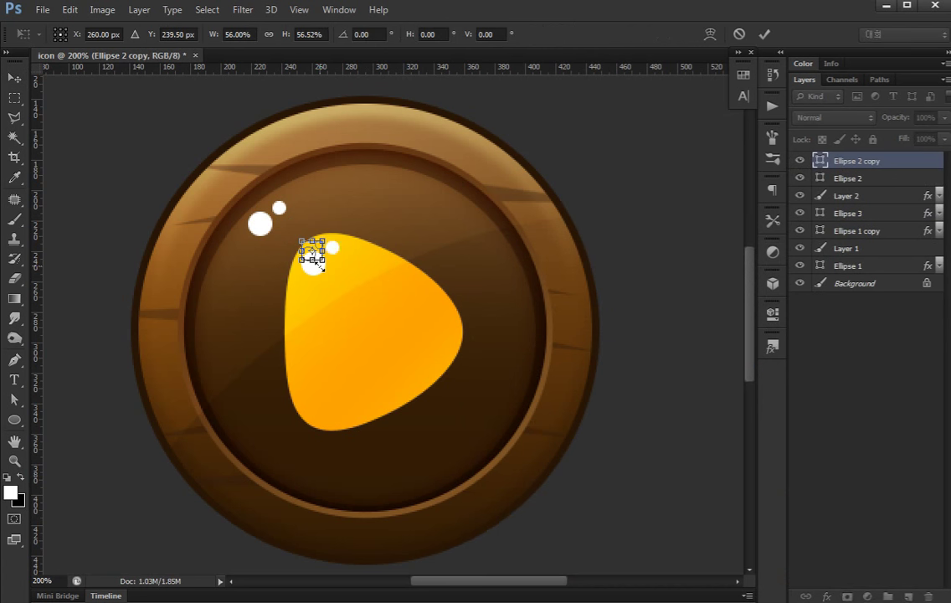
key("Return")
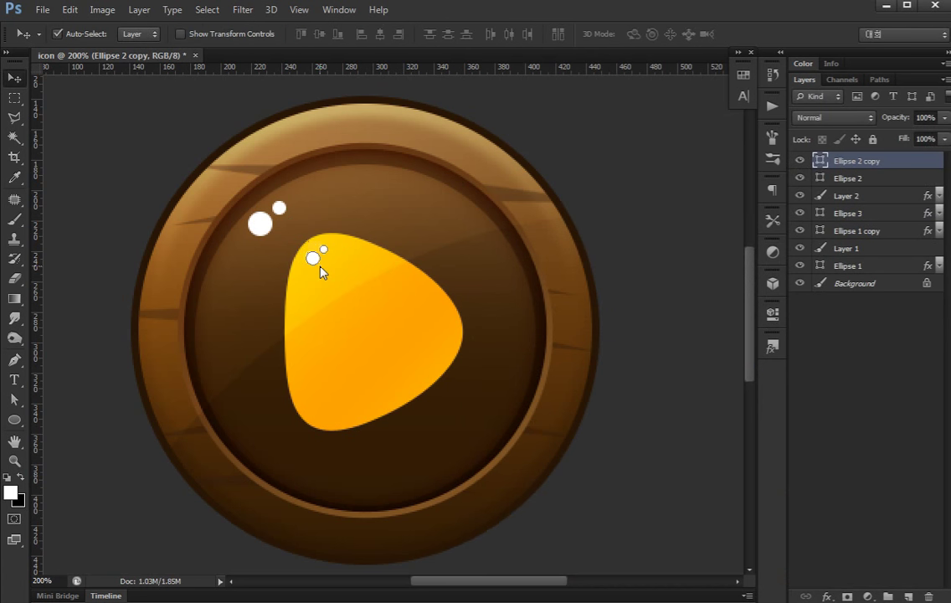
key("Left")
key("Down")
left_click(382, 249)
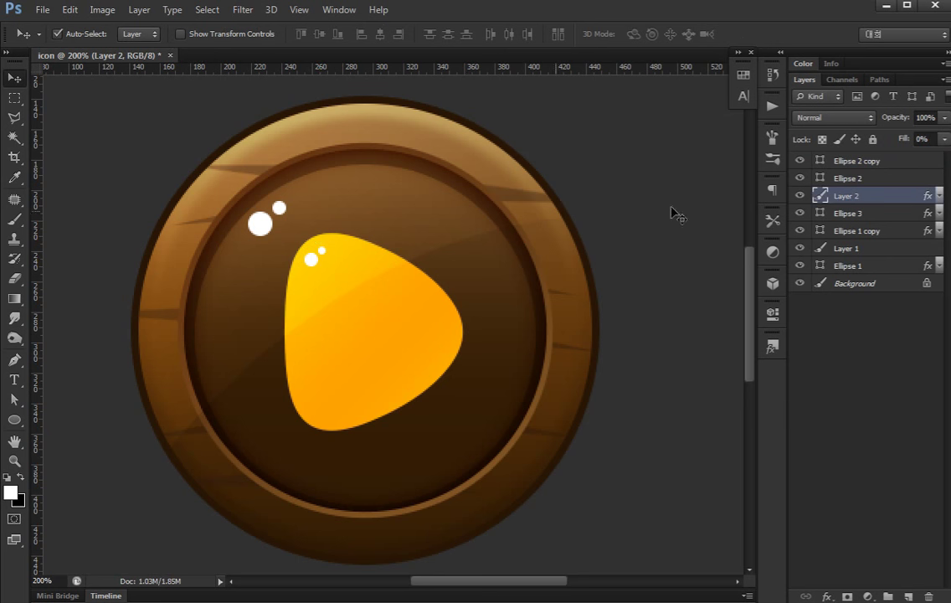
Raise the opacity of Layer 2's gloss Gradient Overlay
double_click(903, 196)
left_click(517, 437)
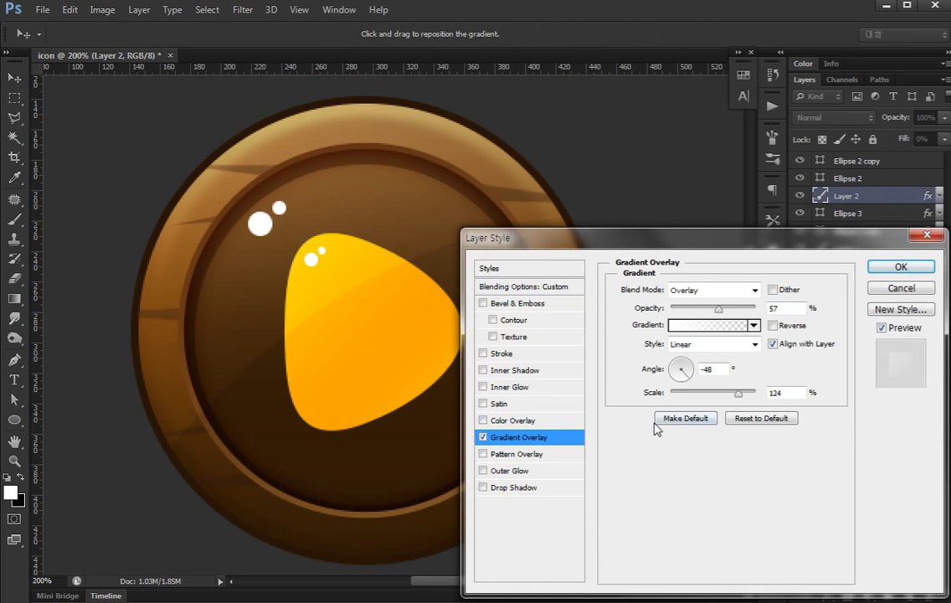
left_click(730, 309)
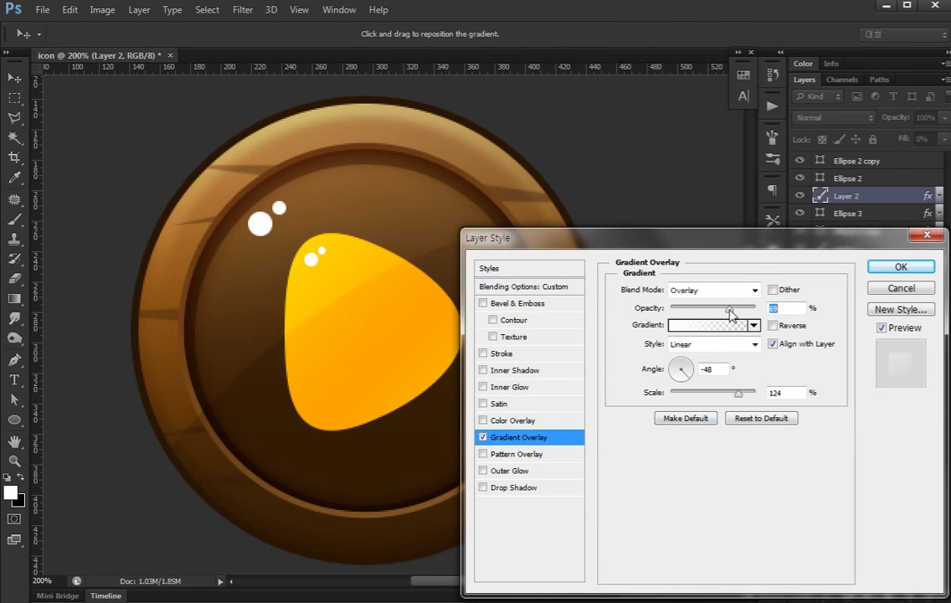
left_click(900, 266)
In Ellipse 3's gradient, move the left stop to 7% and make it a paler yellow
left_click(907, 220)
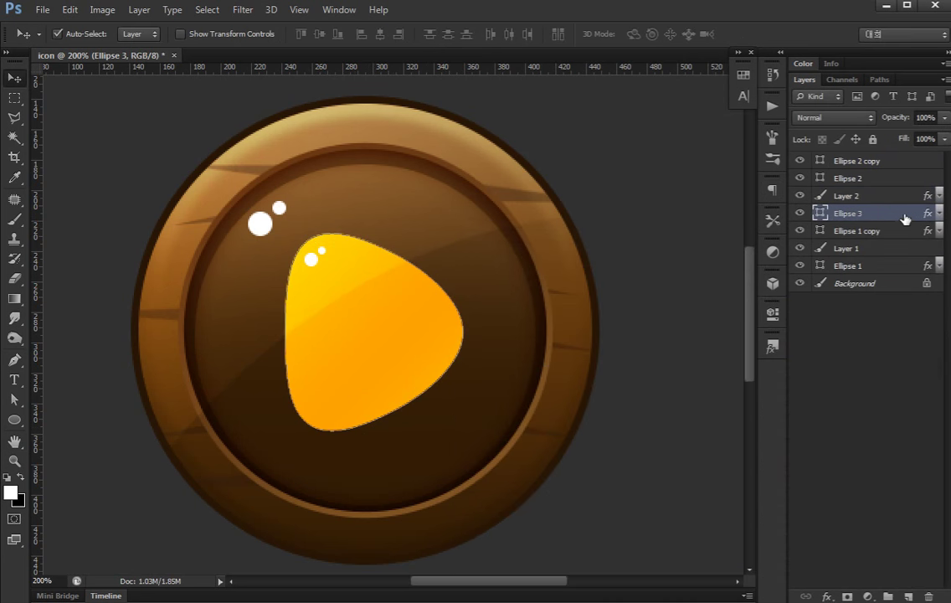
double_click(906, 220)
left_click(516, 437)
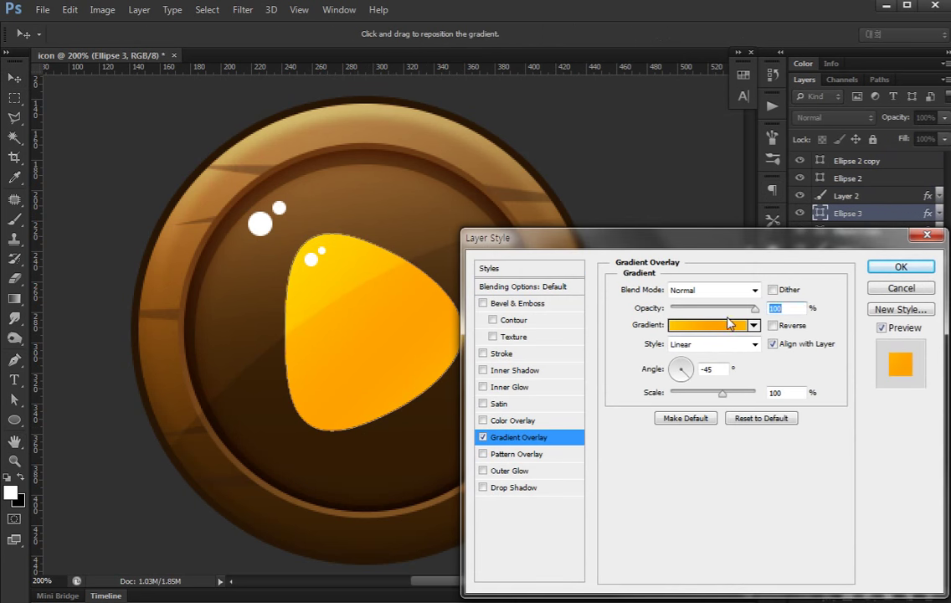
left_click(727, 326)
left_click_drag(497, 523, 516, 524)
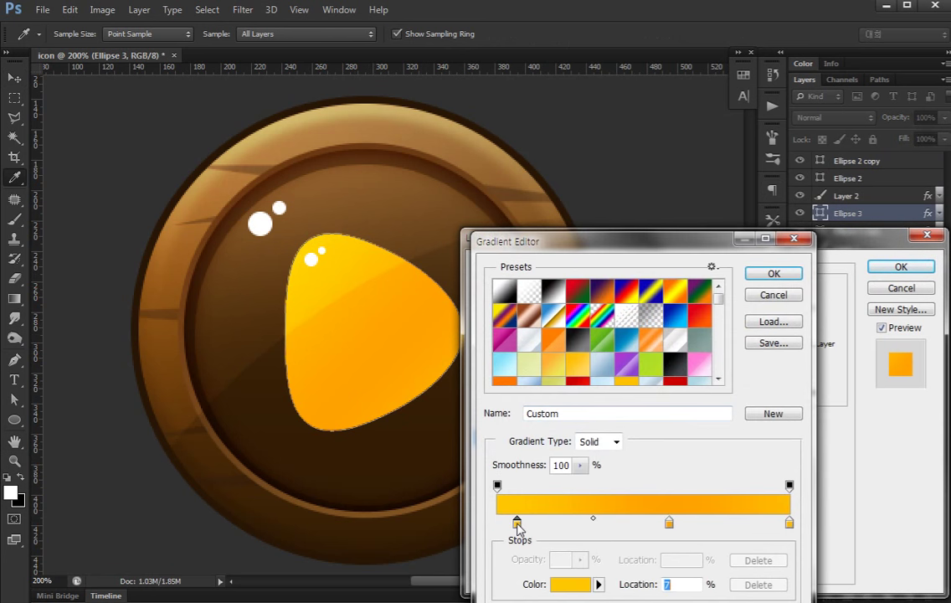
double_click(517, 524)
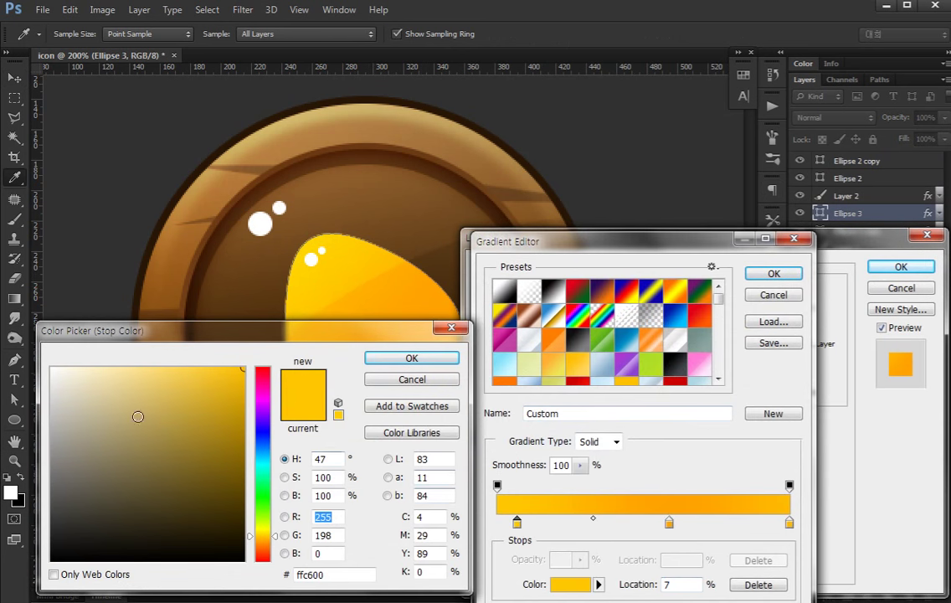
left_click_drag(186, 371, 189, 371)
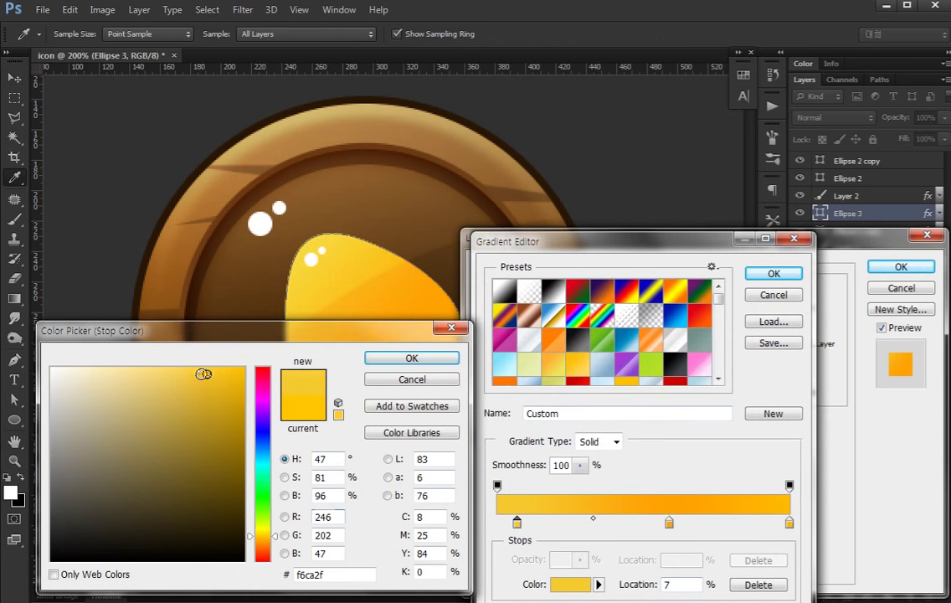
left_click(409, 358)
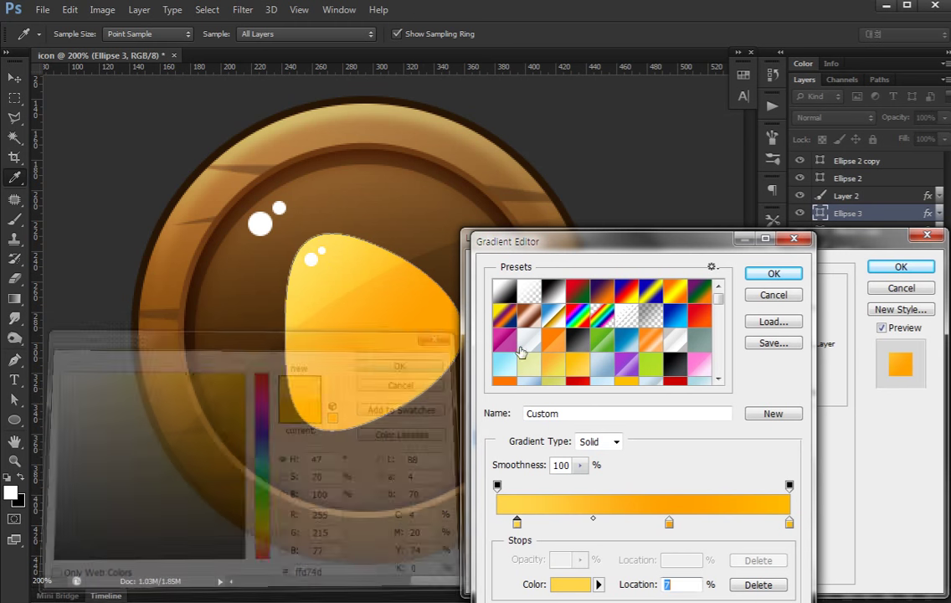
left_click(775, 275)
left_click(901, 266)
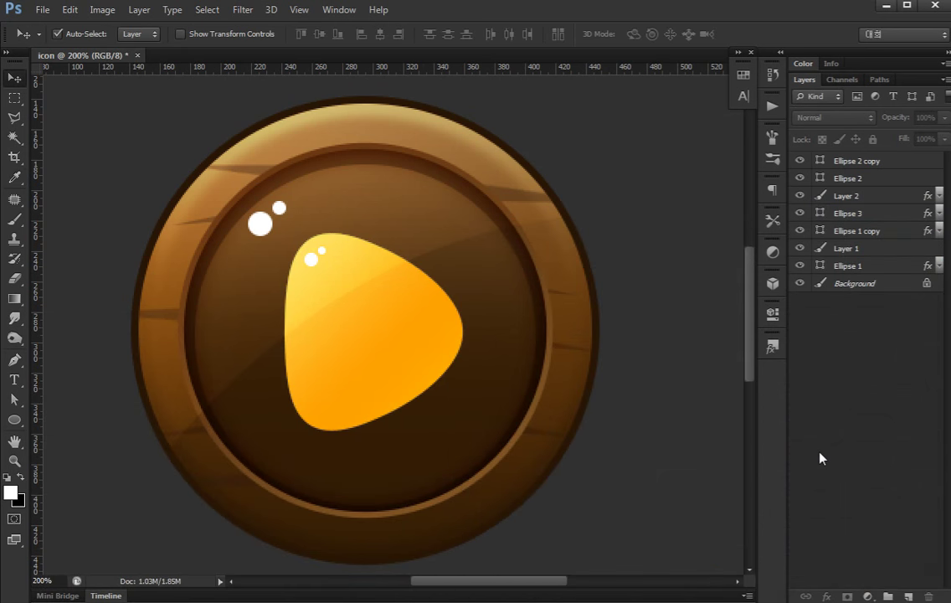
Zoom out and back in to check the triangle, then reopen its layer style
key("ctrl+0")
key("ctrl+plus")
left_click(404, 345)
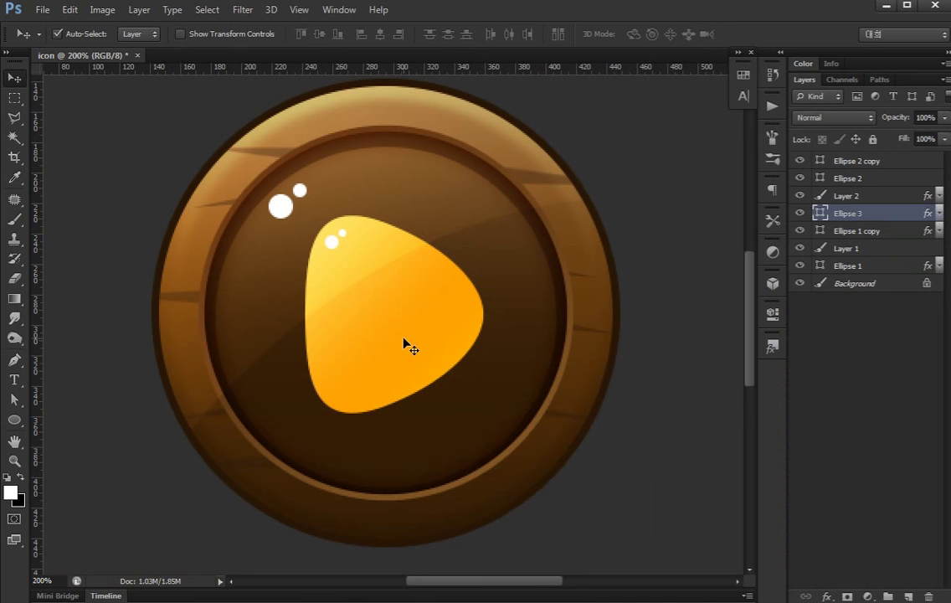
double_click(890, 219)
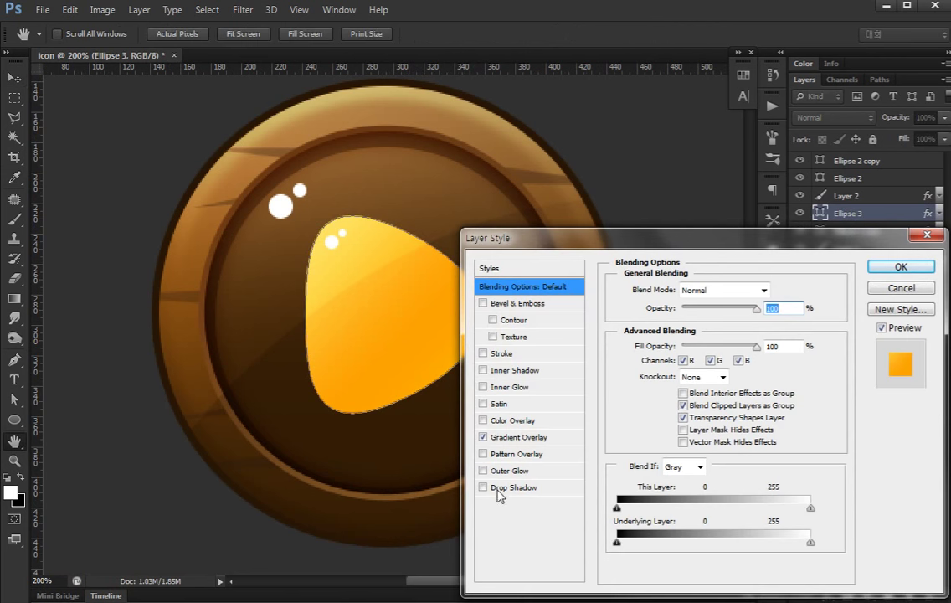
Add a 3 px solid-colour stroke to the triangle using dark brown sampled from the button
left_click(483, 353)
left_click(540, 358)
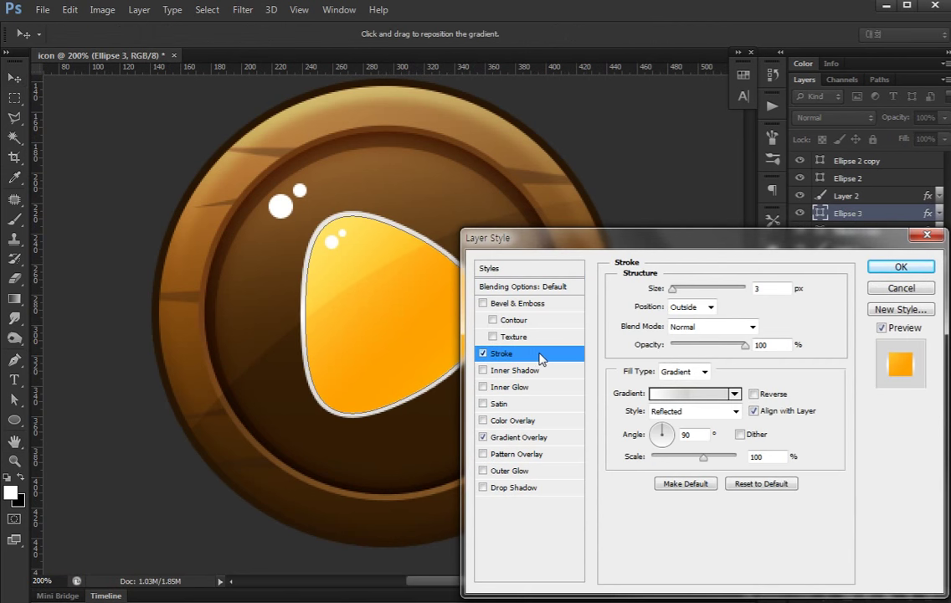
left_click(700, 371)
left_click(654, 392)
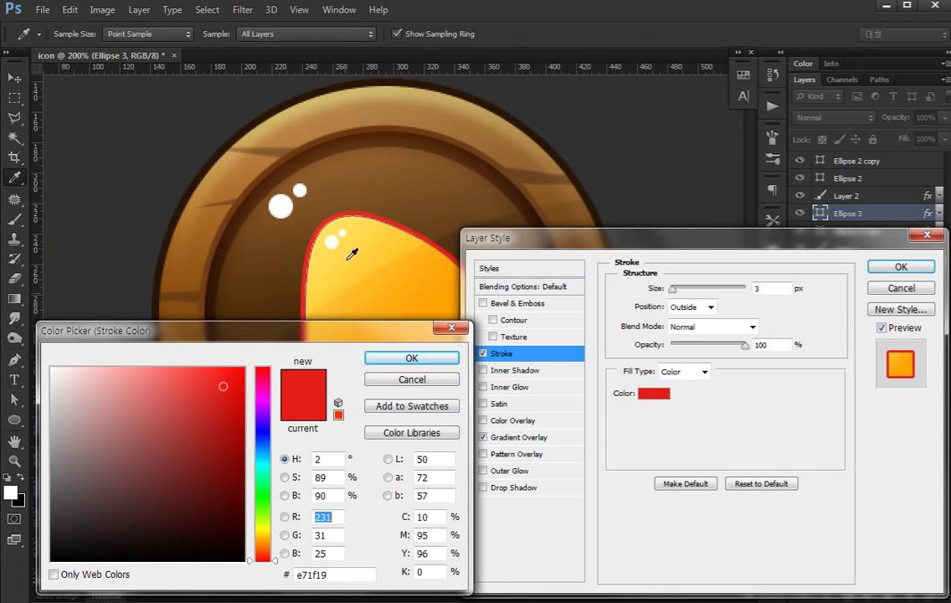
left_click(459, 146)
left_click_drag(307, 283, 264, 171)
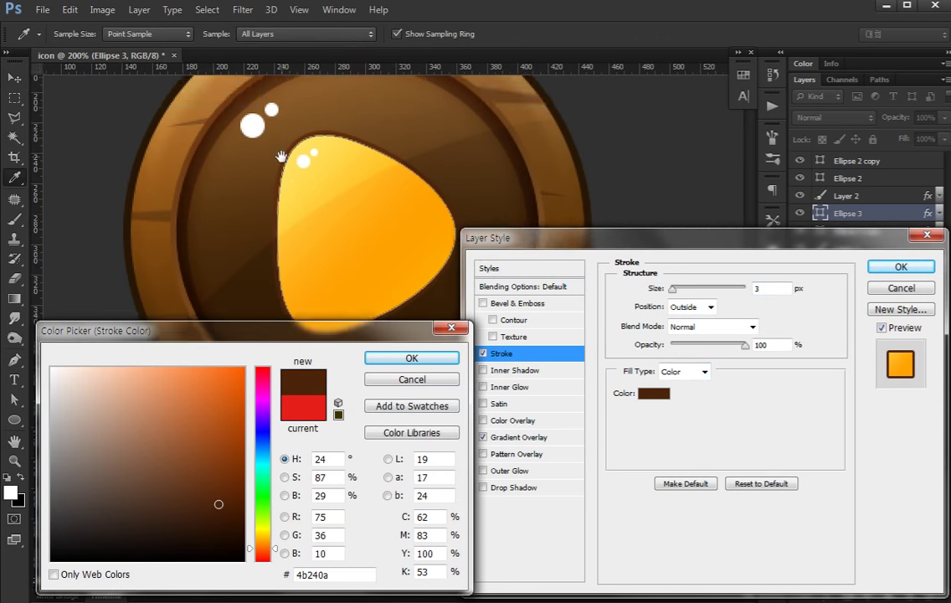
left_click(223, 199)
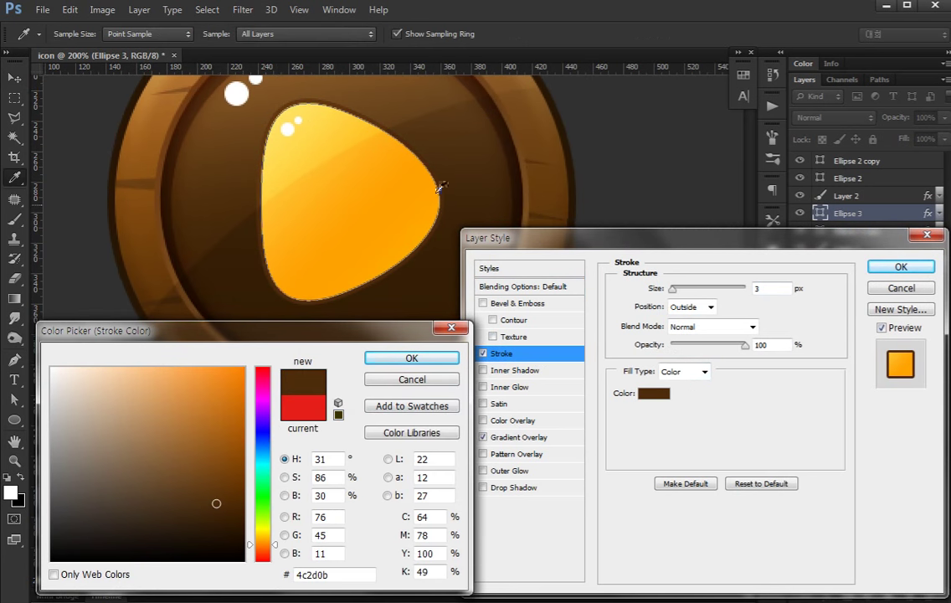
left_click(486, 188)
left_click_drag(488, 188, 484, 173)
key("Return")
key("Return")
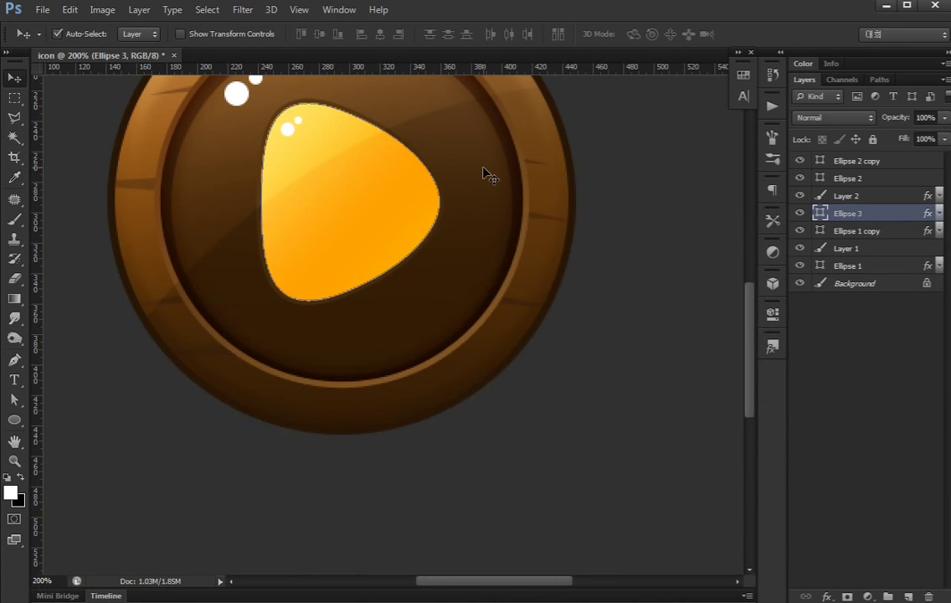
Zoom out to view the whole finished button icon
key("a")
key("ctrl+minus")
key("v")
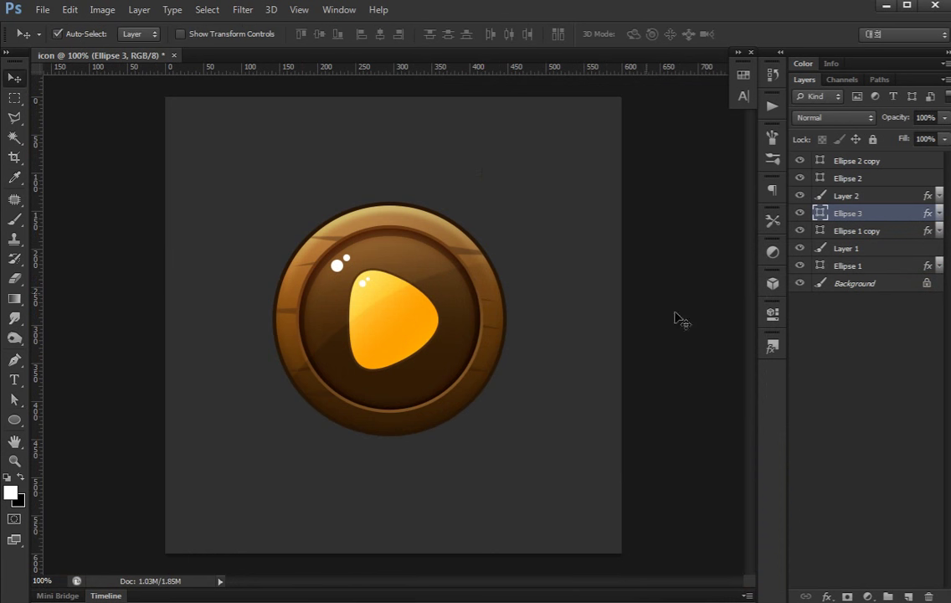